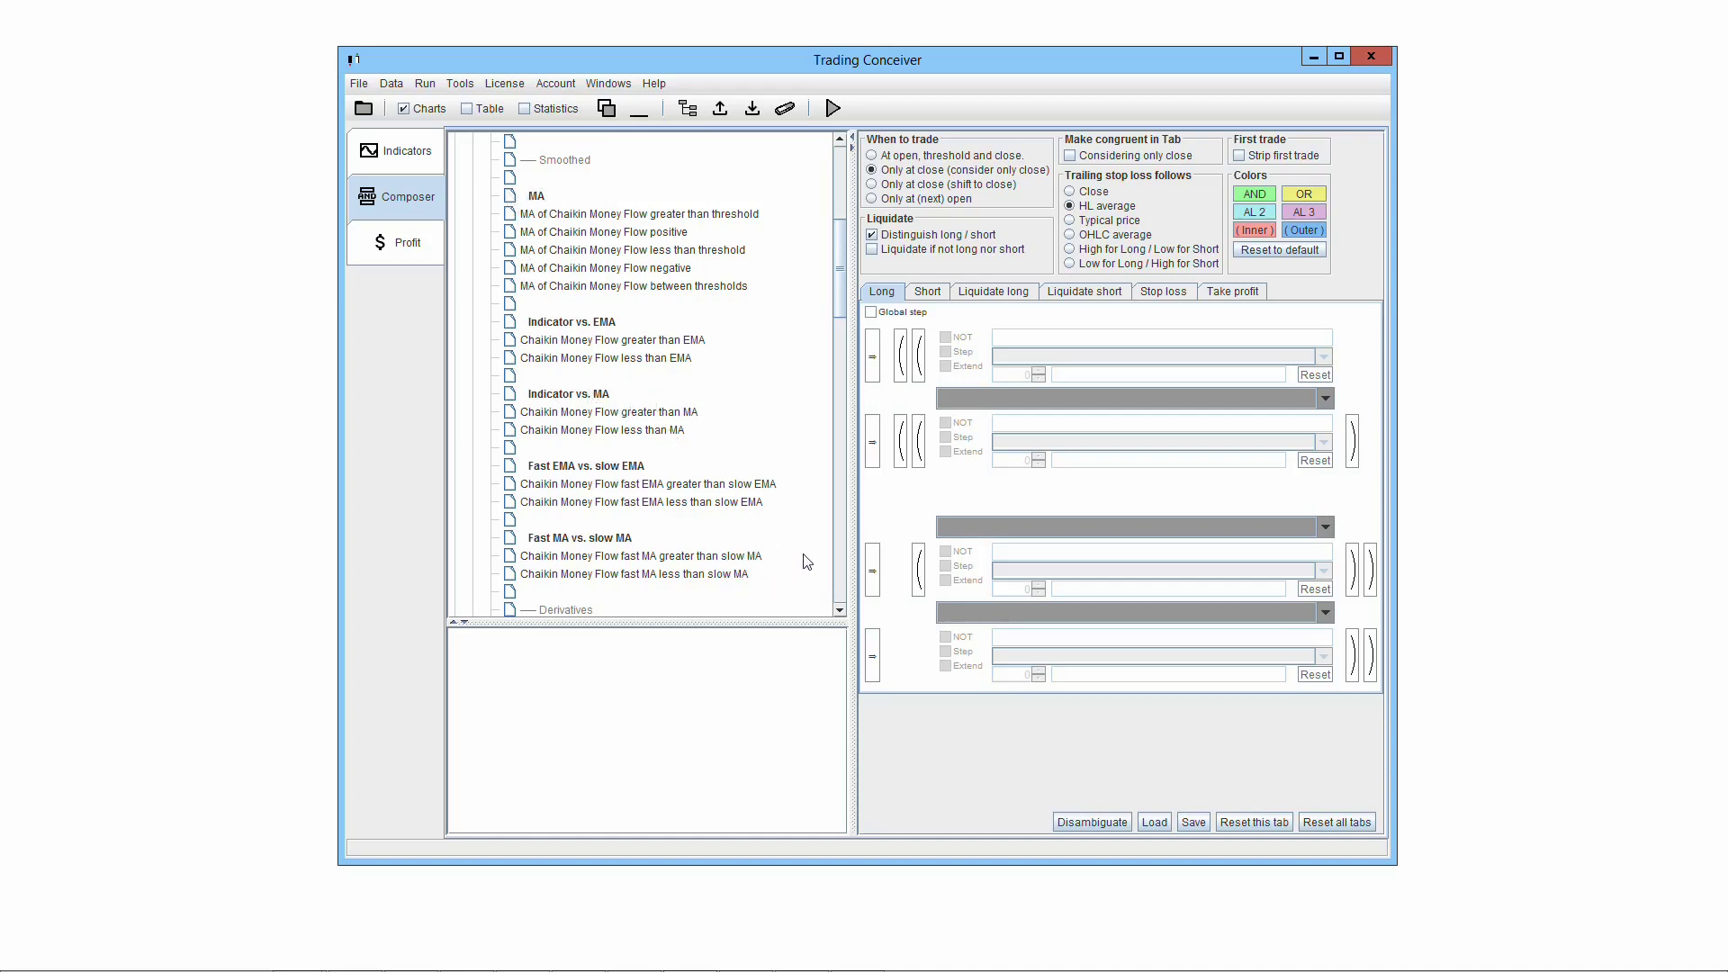
Step: Read the descriptions of the MA of Chaikin Money Flow conditions greater than threshold, positive and less than threshold, highlighting the last one's summary and Boolean logic
{"action": "left_click", "coordinate": [401, 153]}
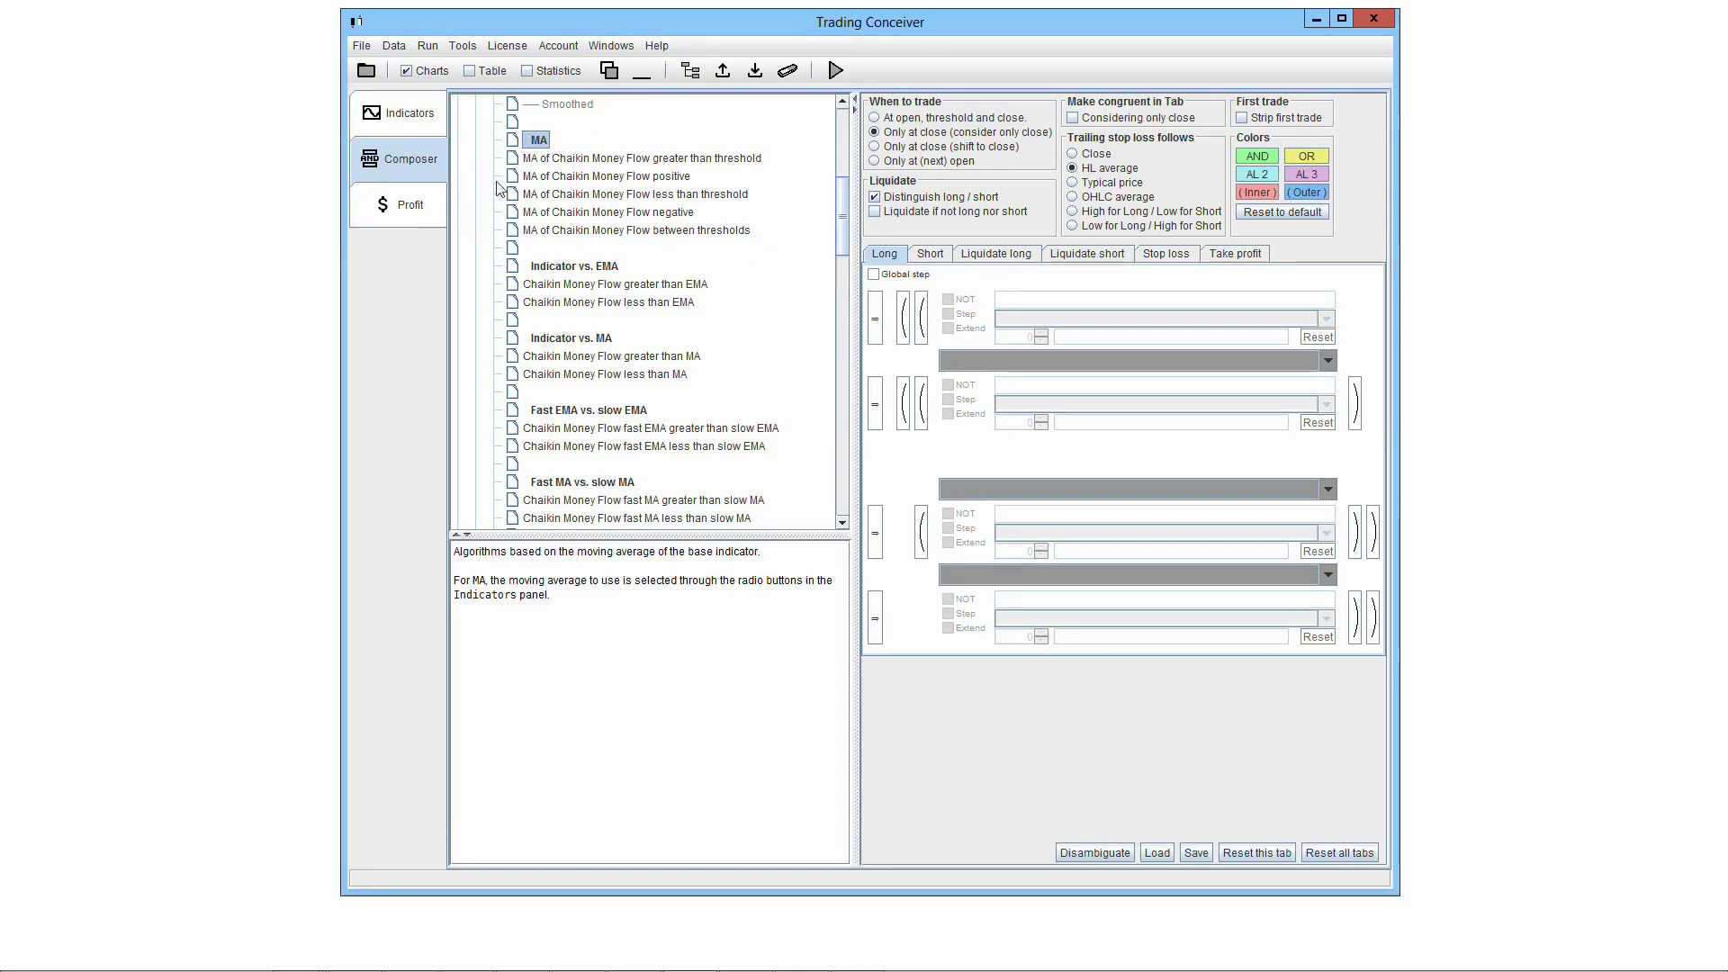
{"action": "left_click", "coordinate": [694, 160]}
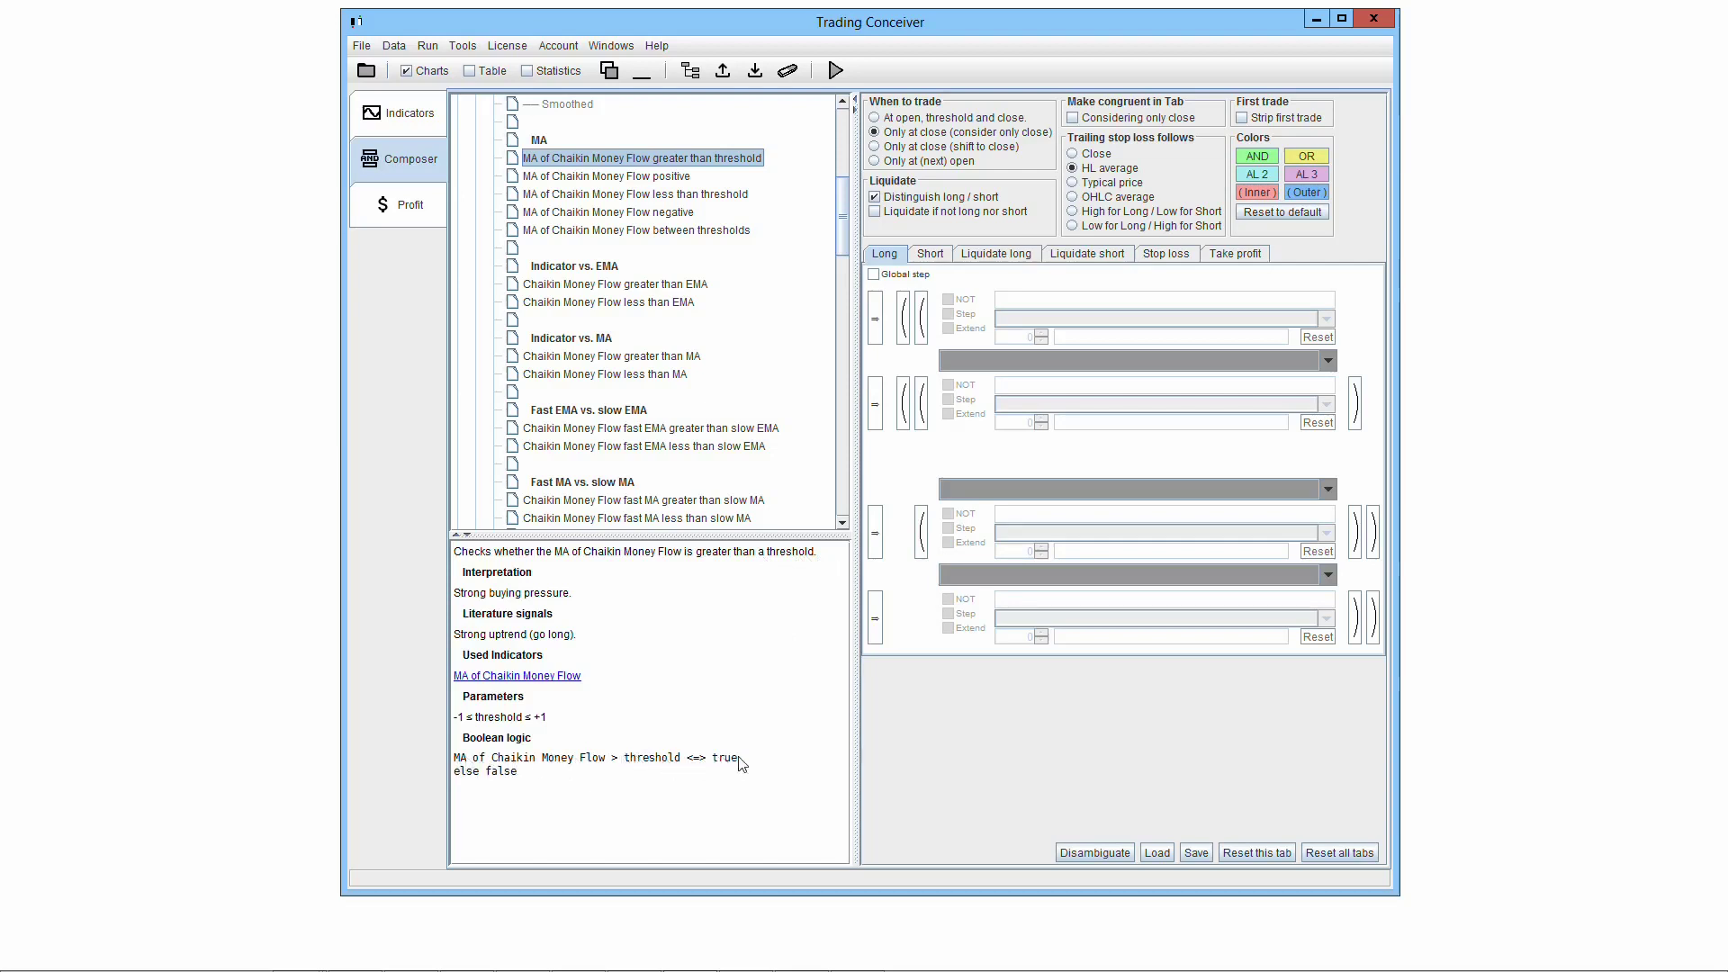
{"action": "left_click", "coordinate": [670, 180]}
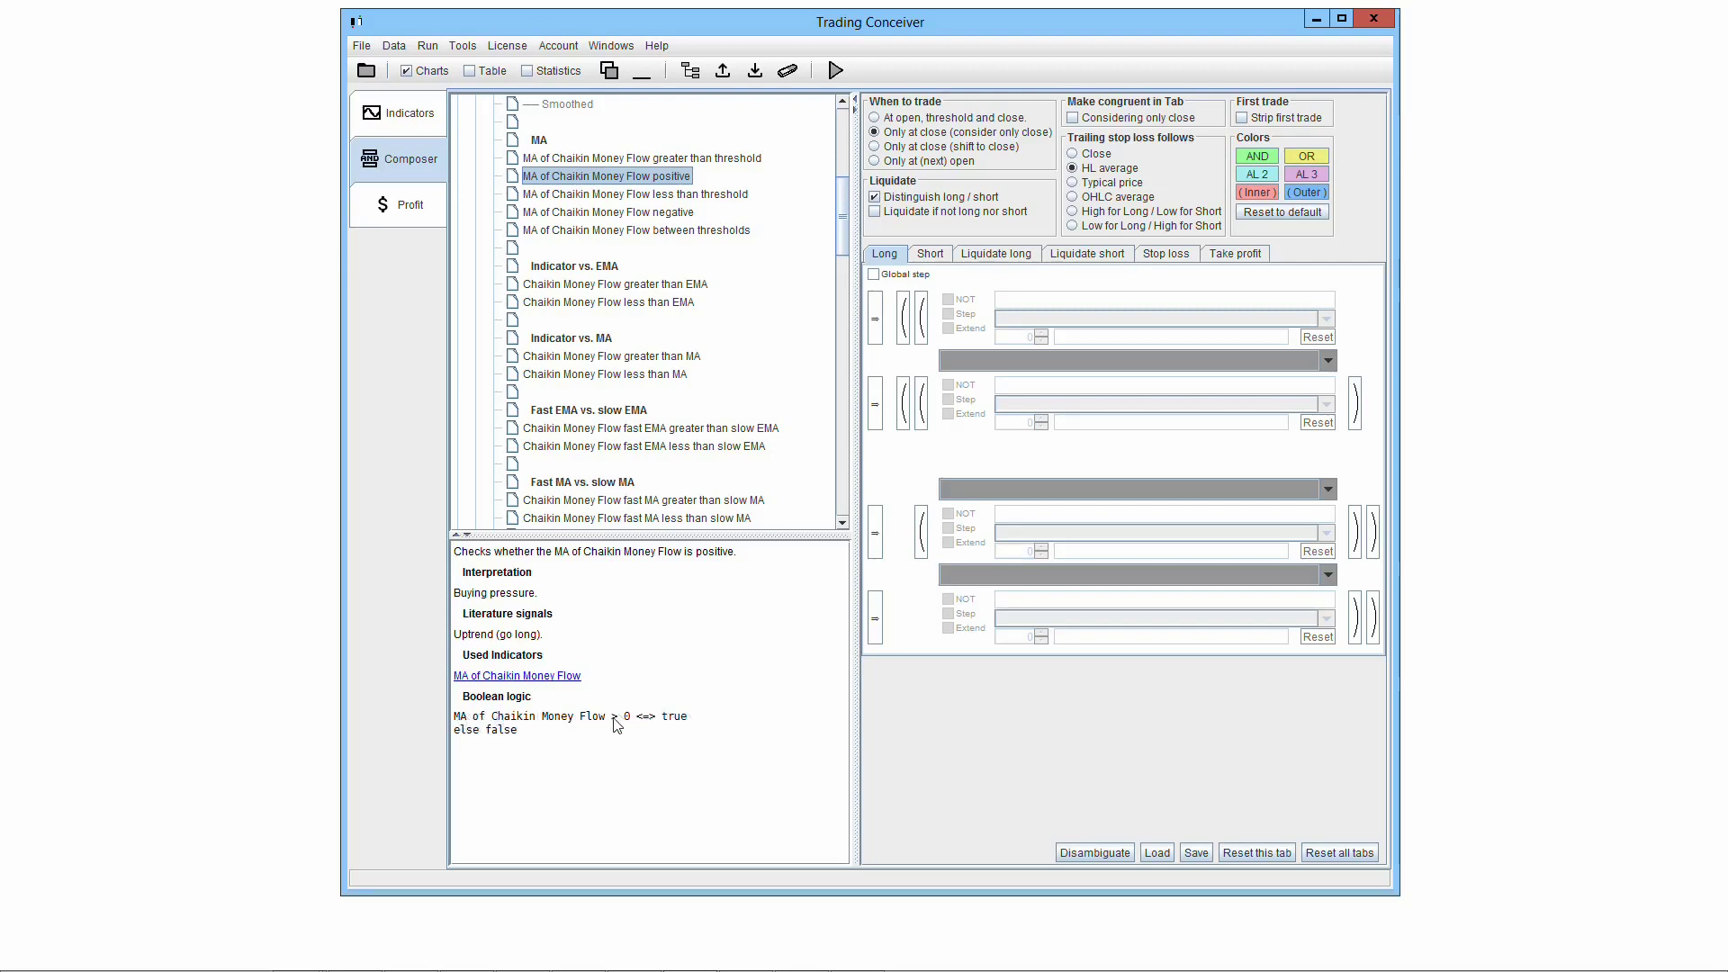
{"action": "left_click", "coordinate": [723, 193]}
{"action": "left_click_drag", "start_coordinate": [456, 551], "coordinate": [808, 556]}
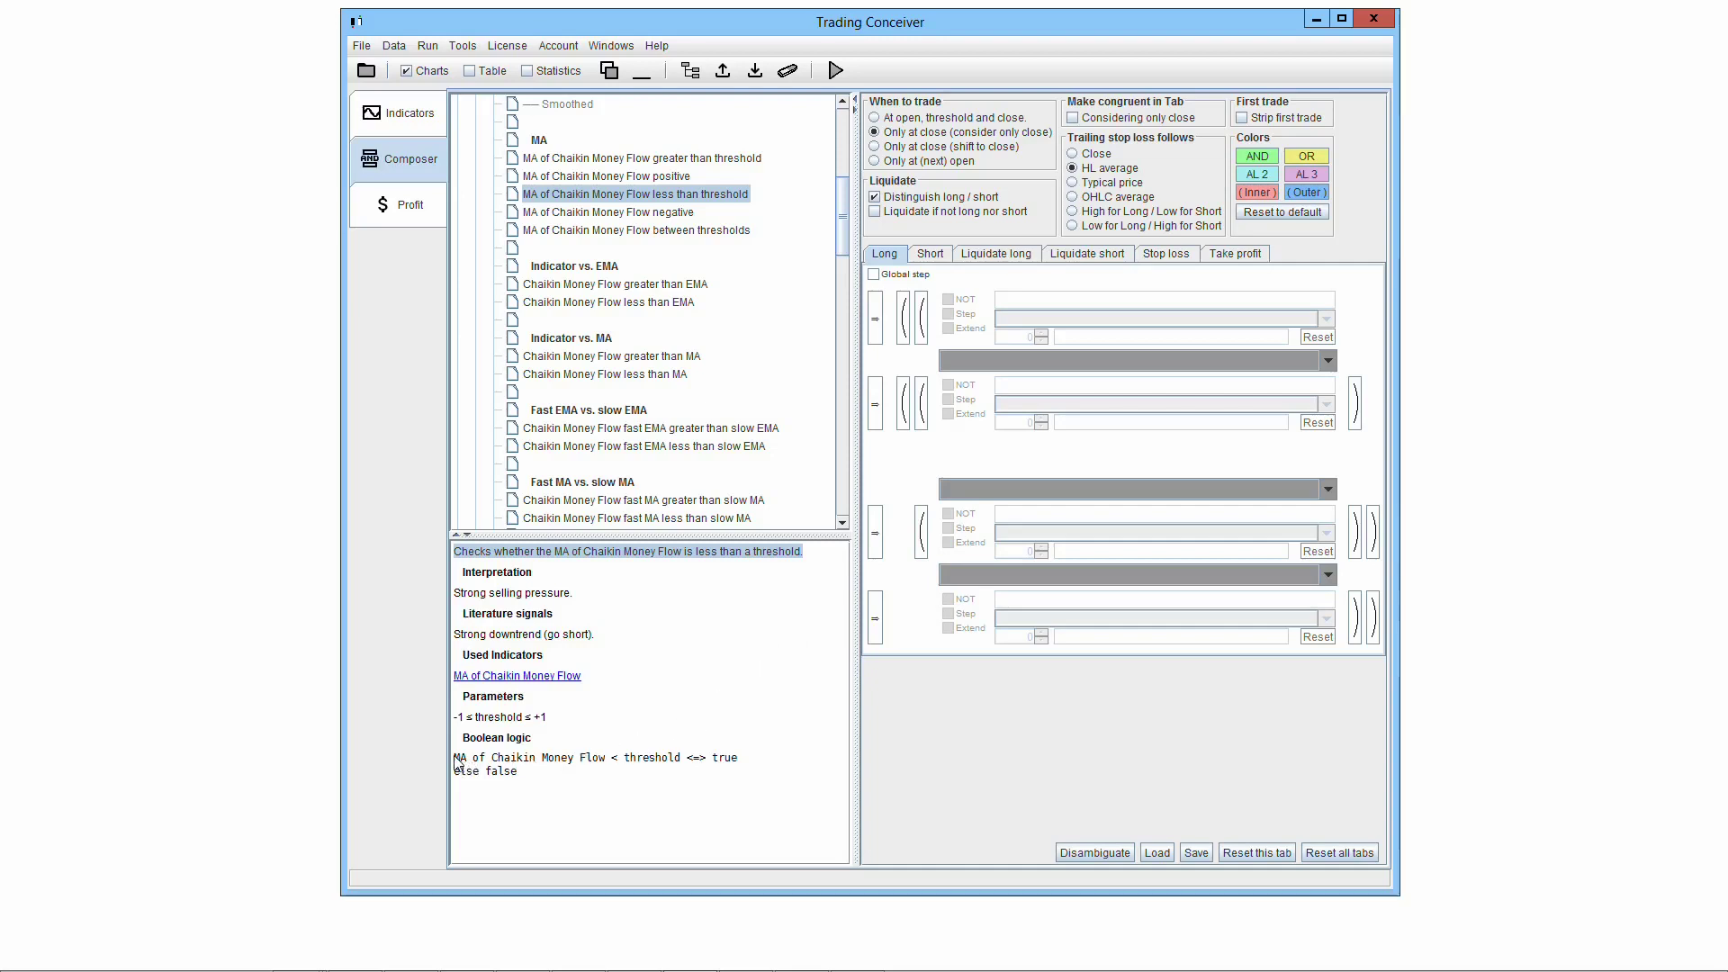
{"action": "left_click_drag", "start_coordinate": [456, 760], "coordinate": [743, 764]}
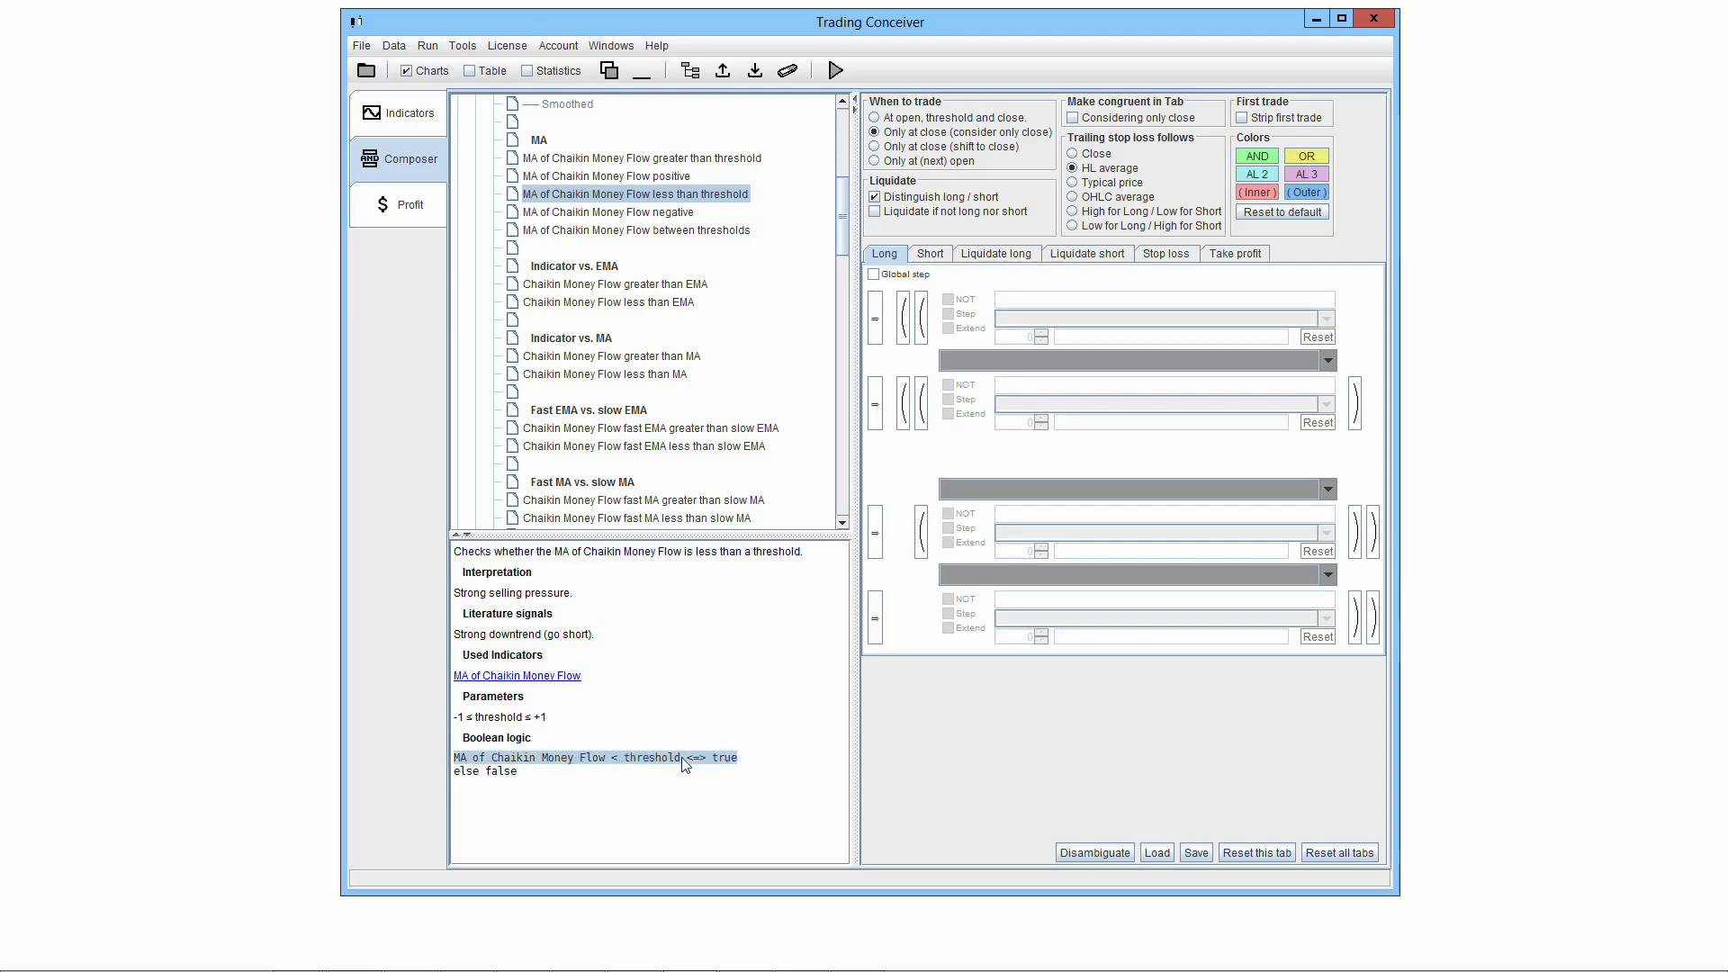
Step: Examine the MA of Chaikin Money Flow negative condition, highlighting its summary sentence and Boolean logic
{"action": "left_click", "coordinate": [672, 213]}
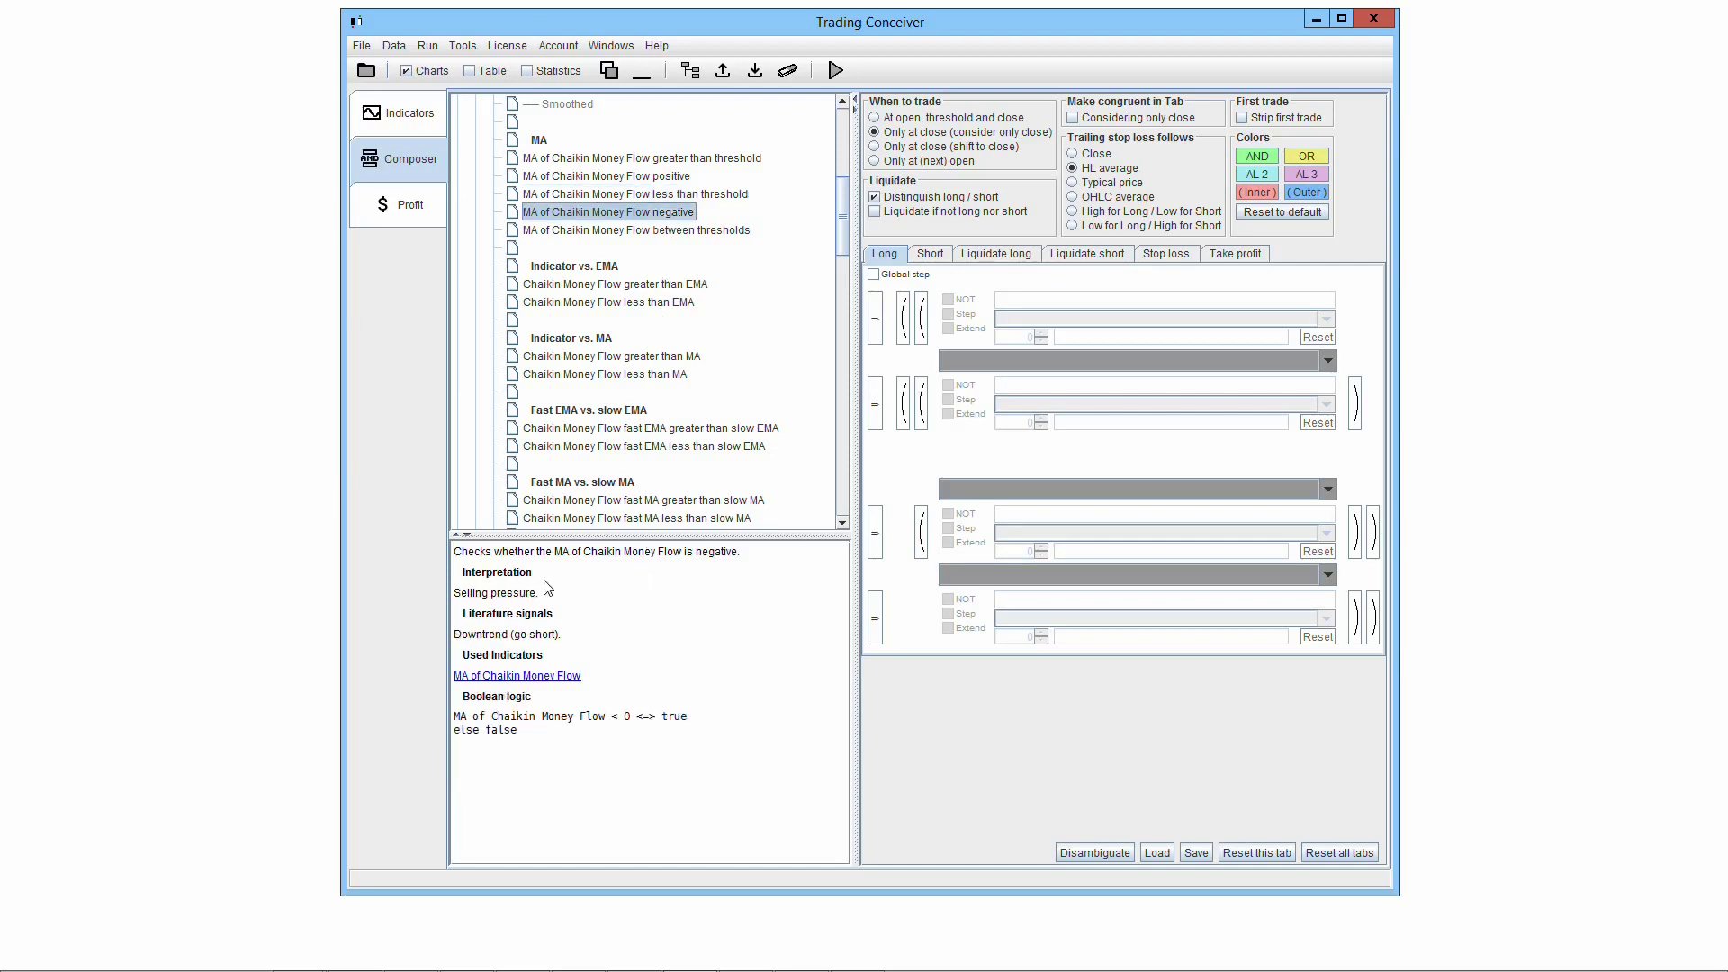
{"action": "left_click_drag", "start_coordinate": [453, 551], "coordinate": [745, 555]}
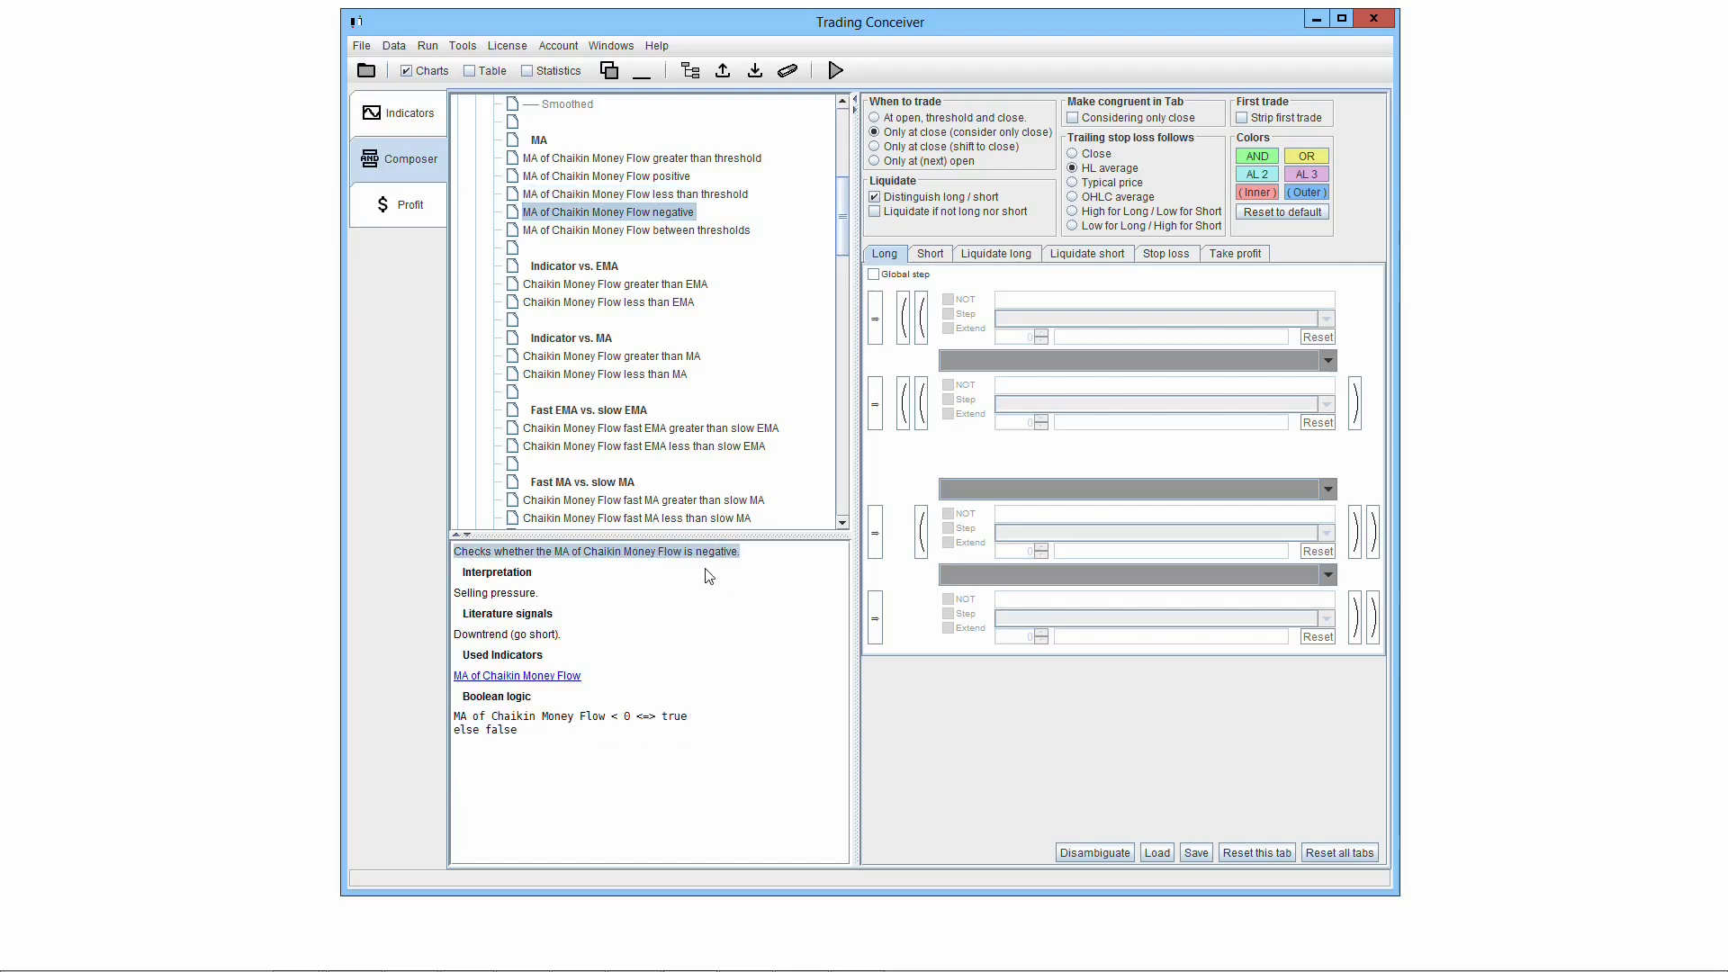
{"action": "left_click_drag", "start_coordinate": [456, 718], "coordinate": [707, 723]}
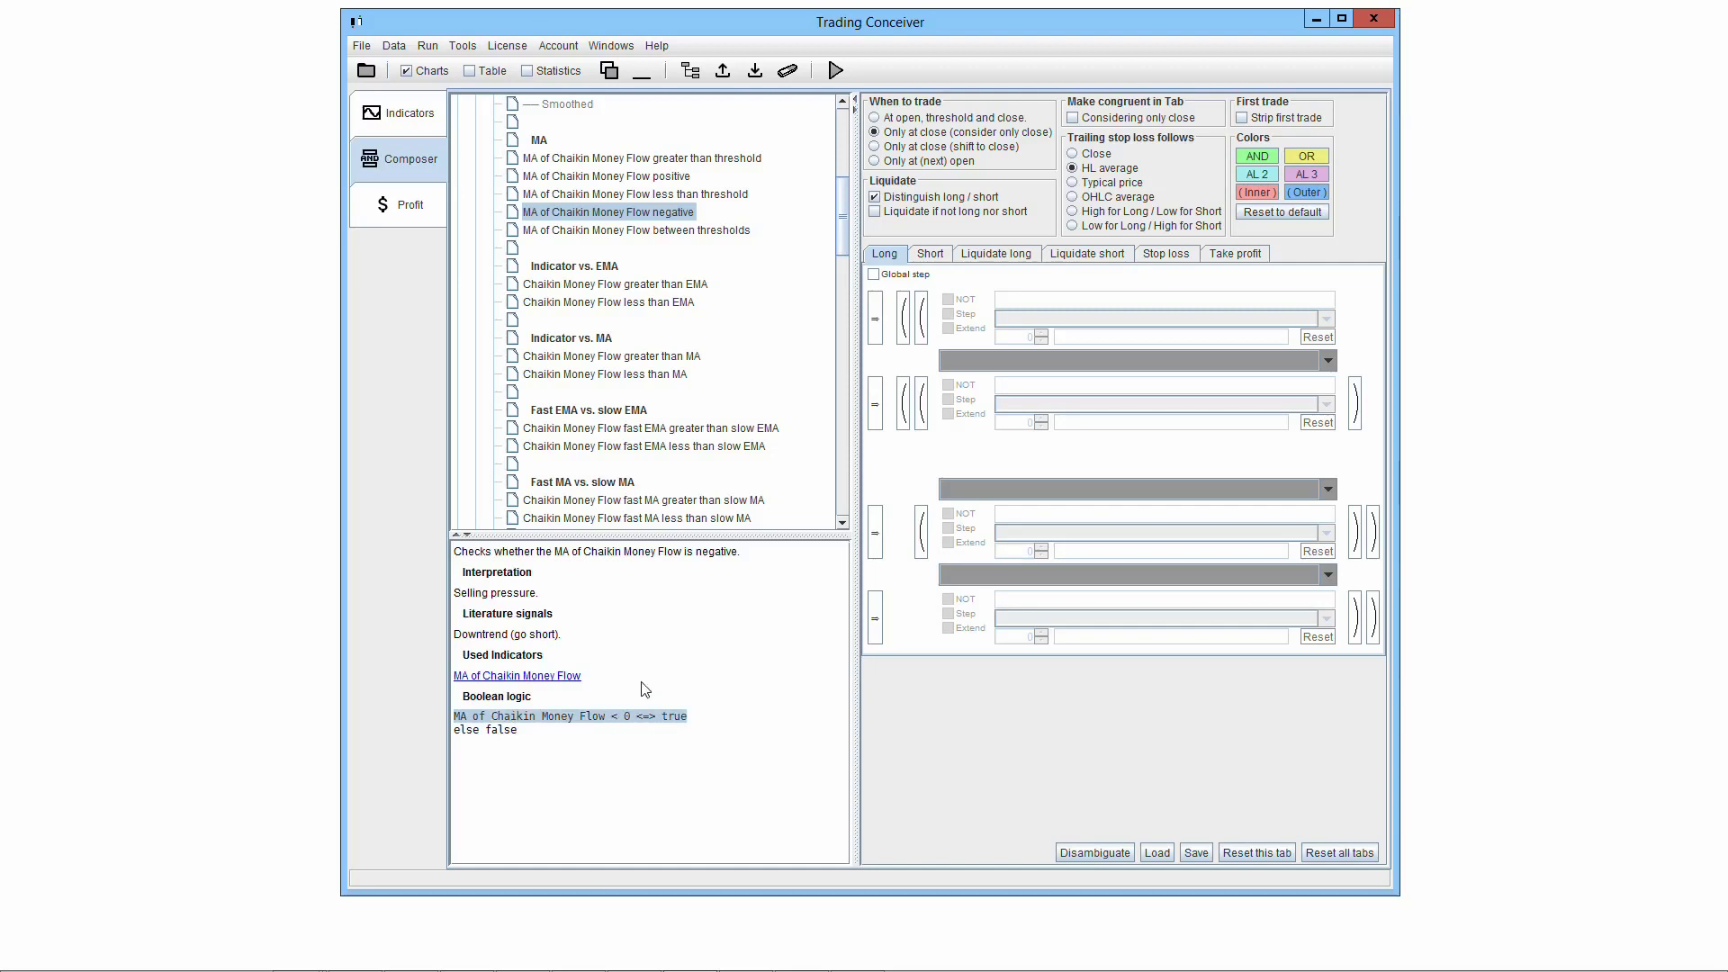
Step: Examine the MA of Chaikin Money Flow between thresholds condition, highlighting its summary and the lower and upper threshold parts of its Boolean logic
{"action": "left_click", "coordinate": [731, 232]}
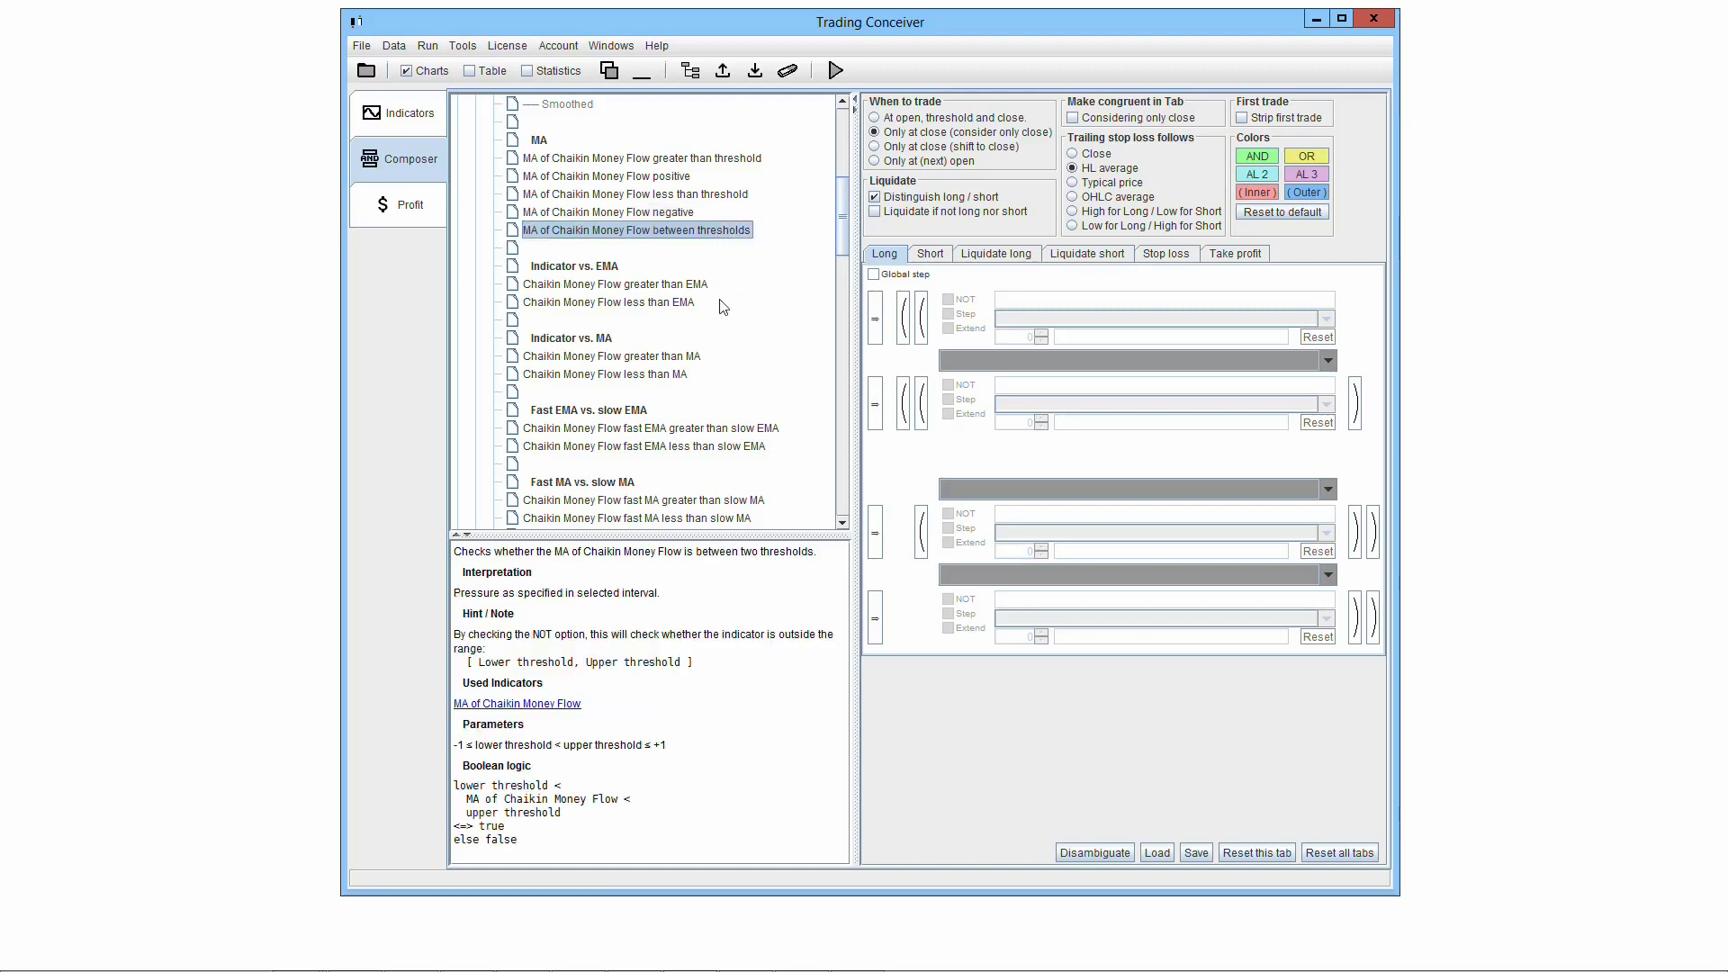
{"action": "double_click", "coordinate": [464, 552]}
{"action": "left_click_drag", "start_coordinate": [521, 553], "coordinate": [829, 556]}
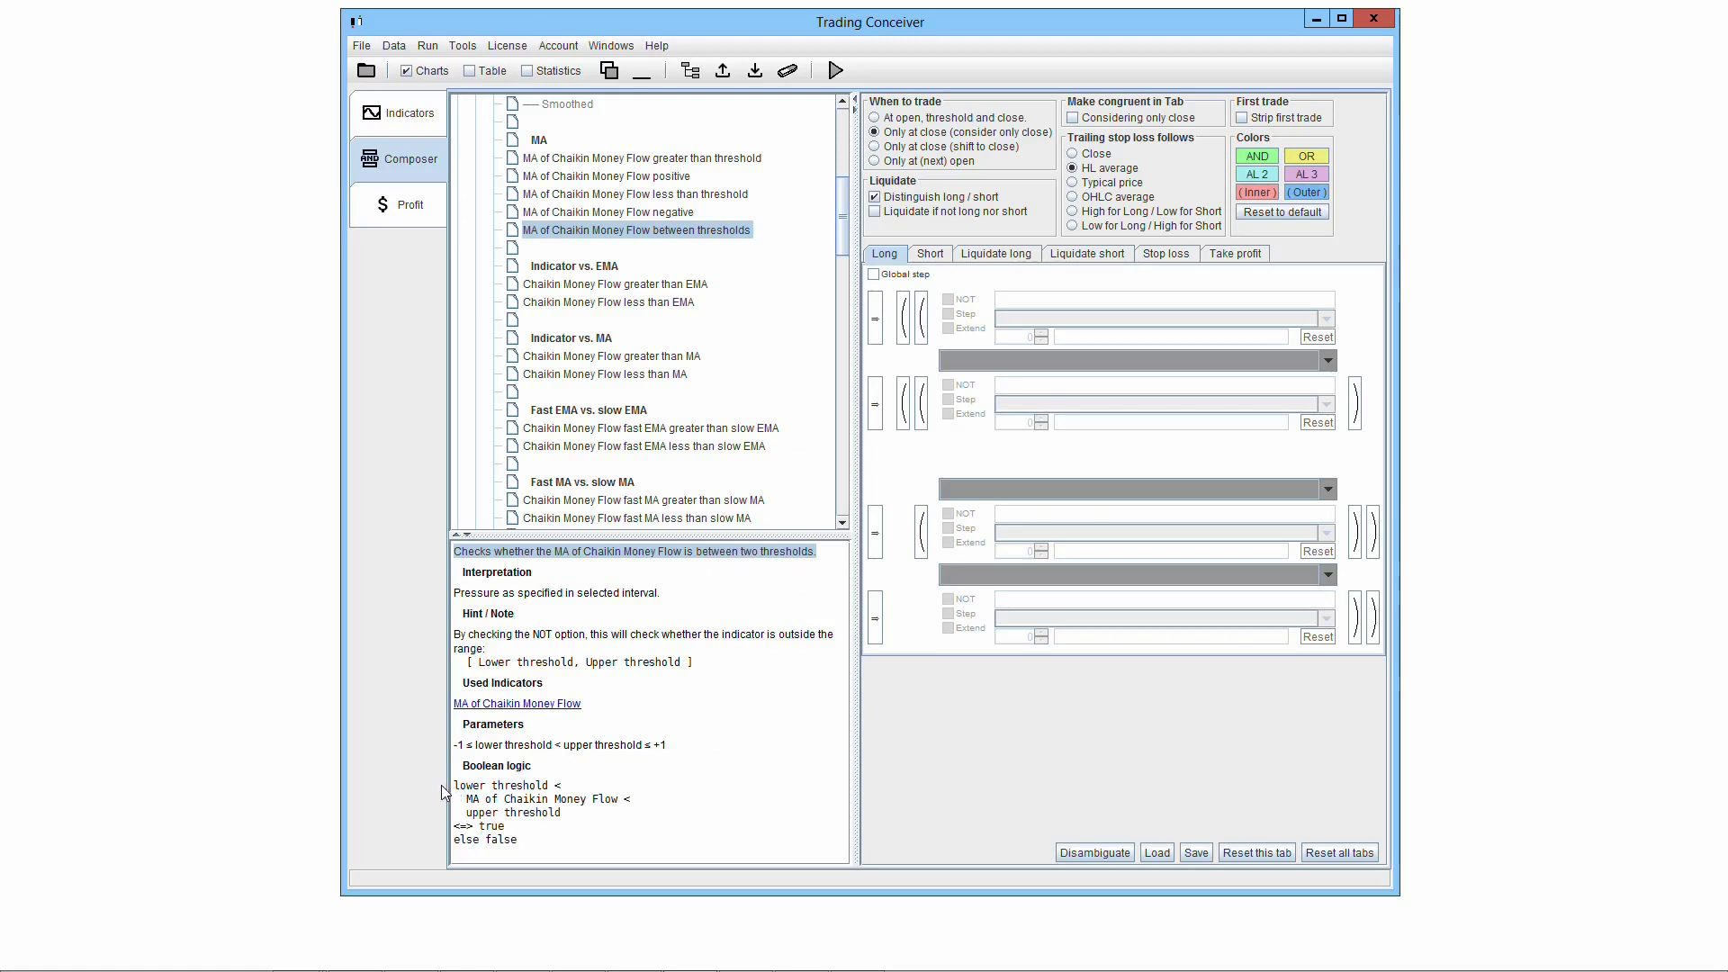
{"action": "left_click_drag", "start_coordinate": [455, 790], "coordinate": [616, 807]}
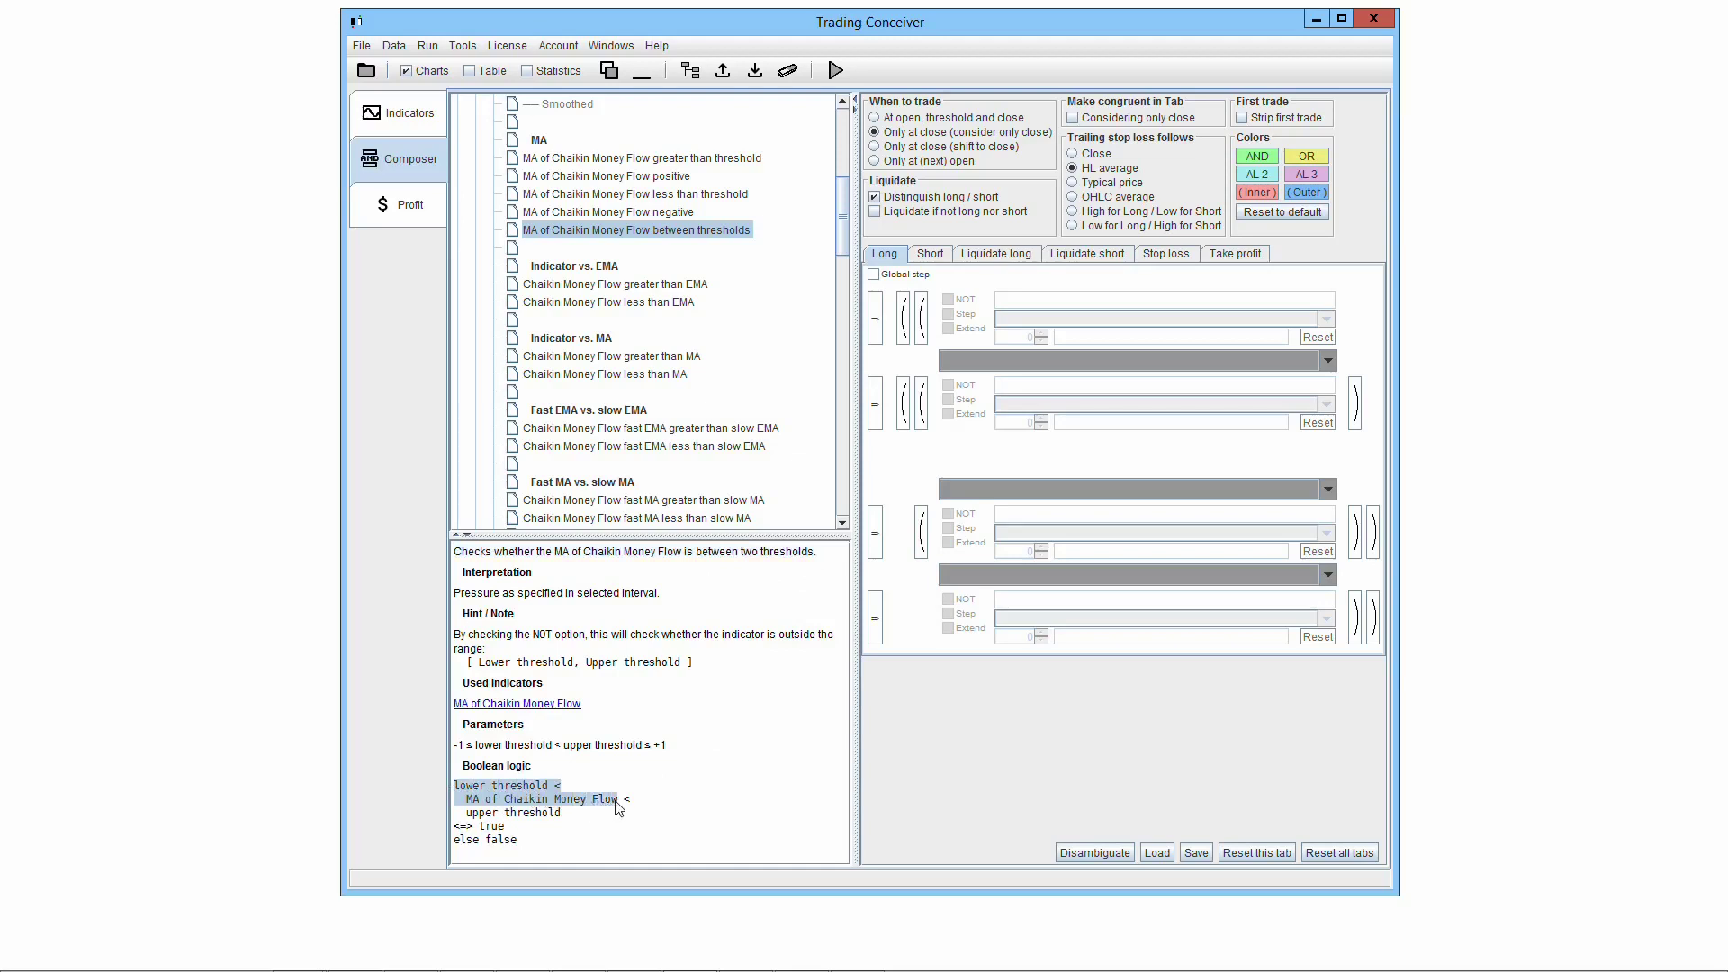
{"action": "left_click_drag", "start_coordinate": [456, 799], "coordinate": [580, 815]}
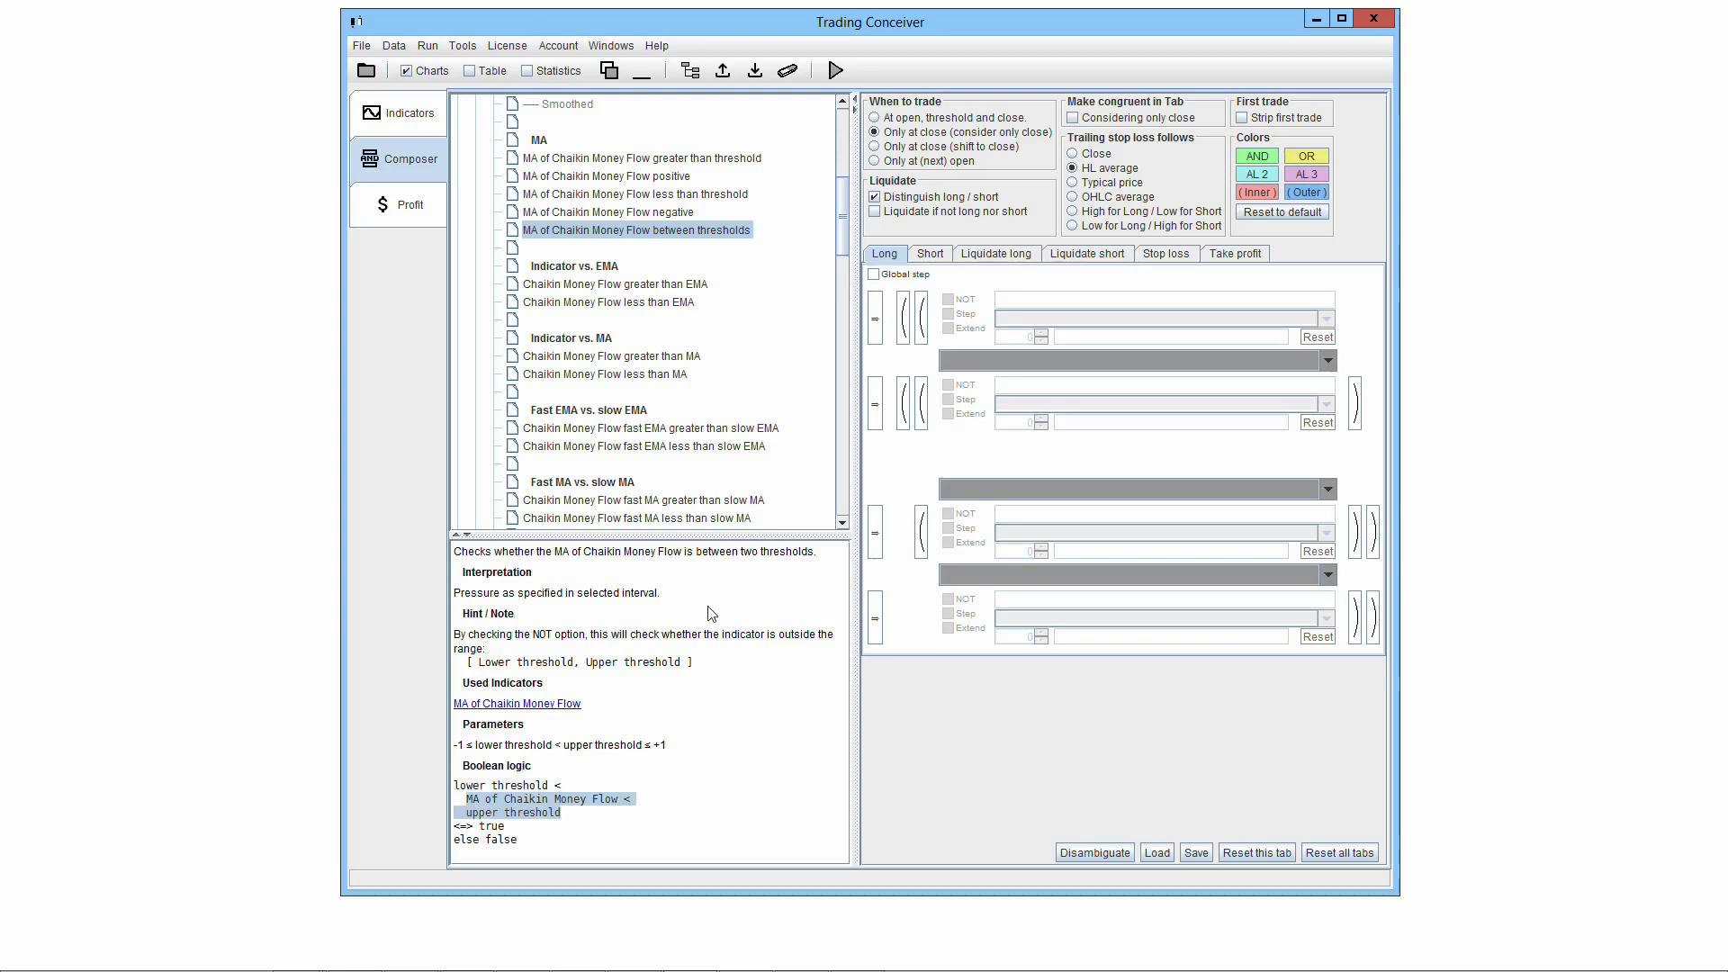
Step: Review the Indicator vs. EMA group and its two Chaikin Money Flow conditions, highlighting the Boolean logic of the less than EMA one
{"action": "left_click", "coordinate": [573, 266]}
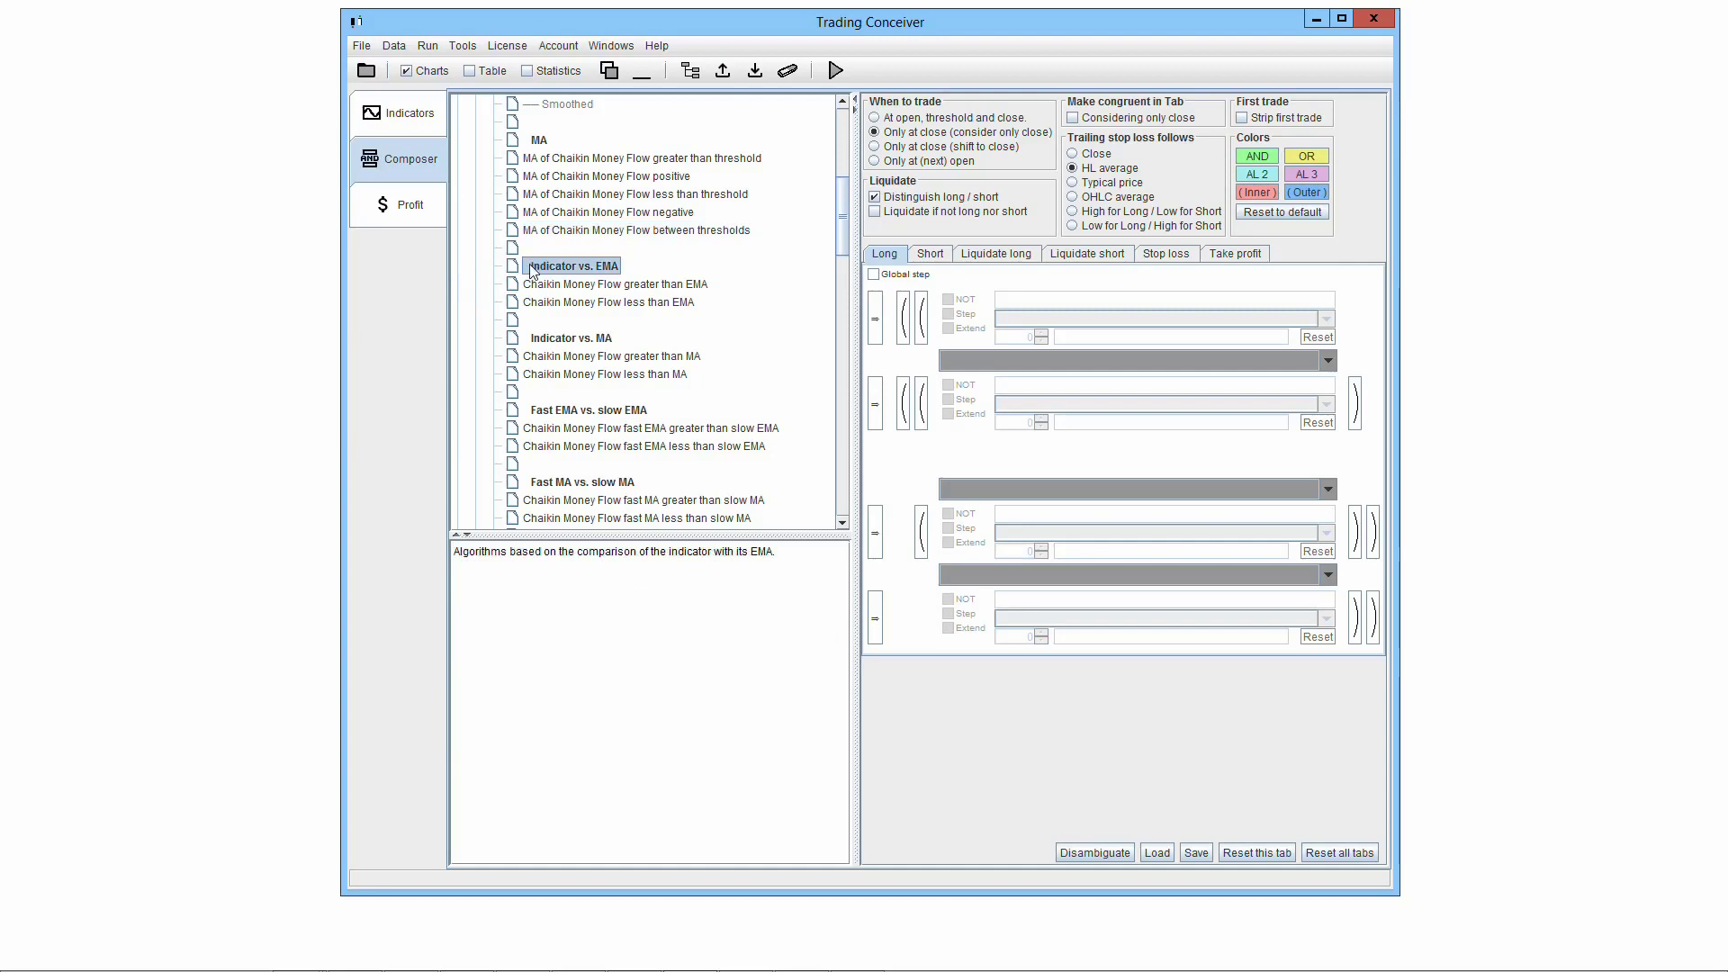
{"action": "left_click", "coordinate": [636, 290]}
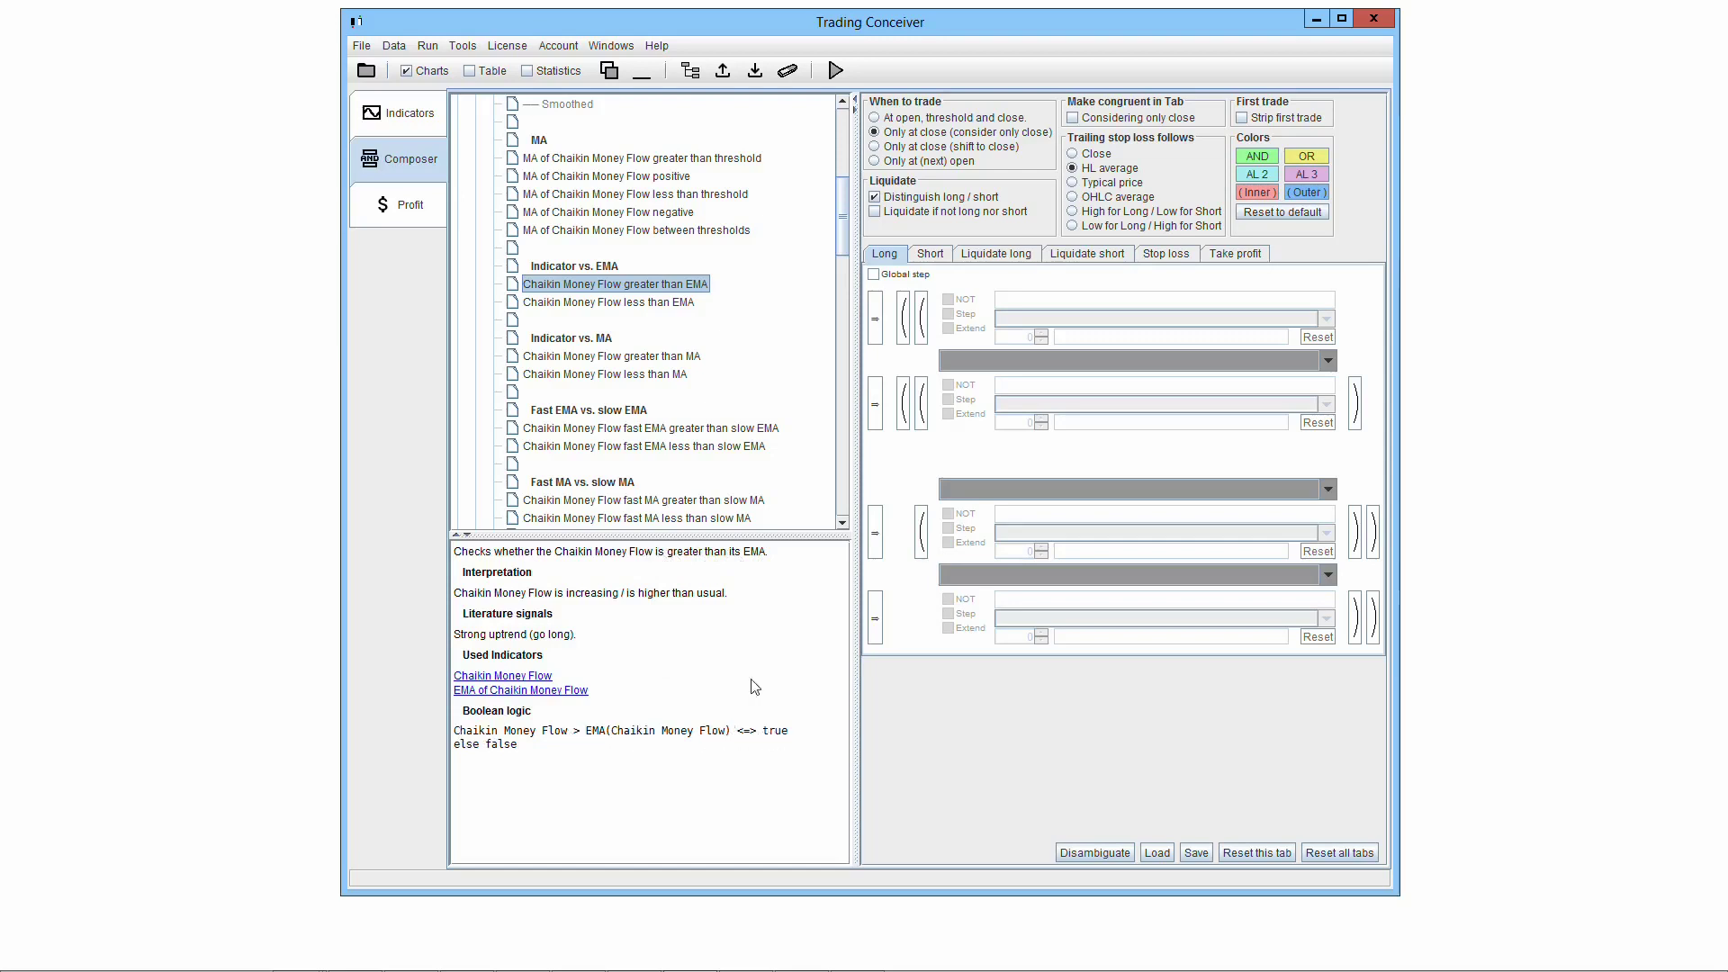
{"action": "left_click", "coordinate": [660, 305]}
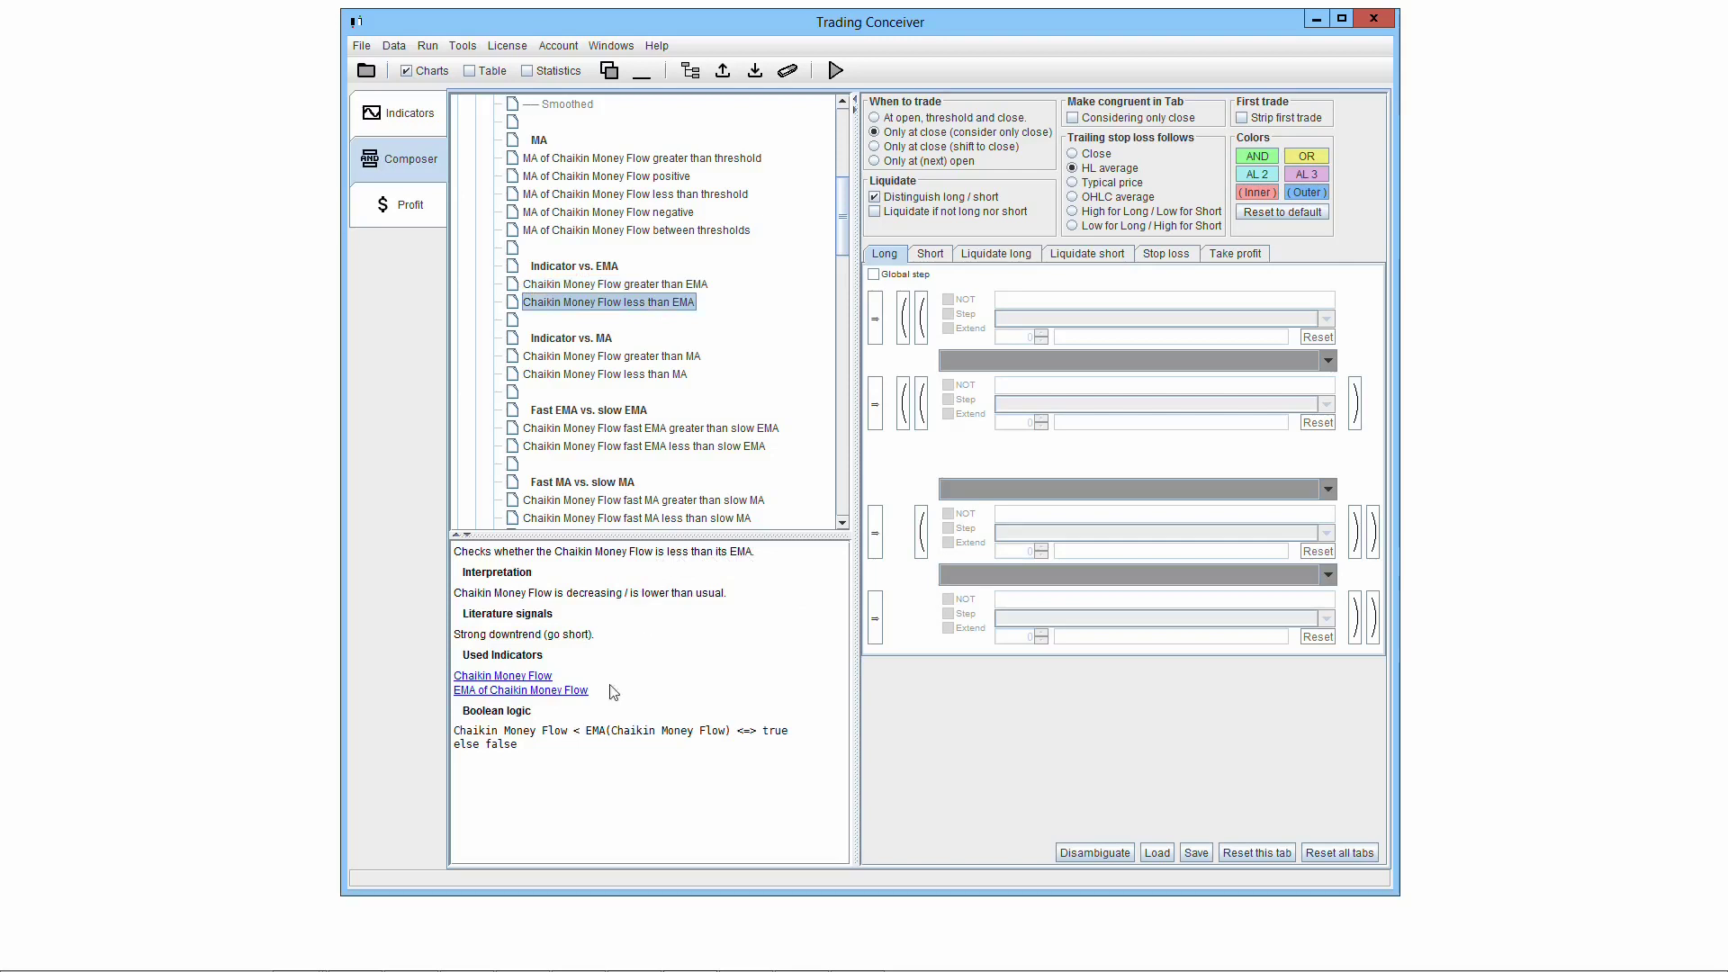
{"action": "left_click_drag", "start_coordinate": [455, 731], "coordinate": [792, 734]}
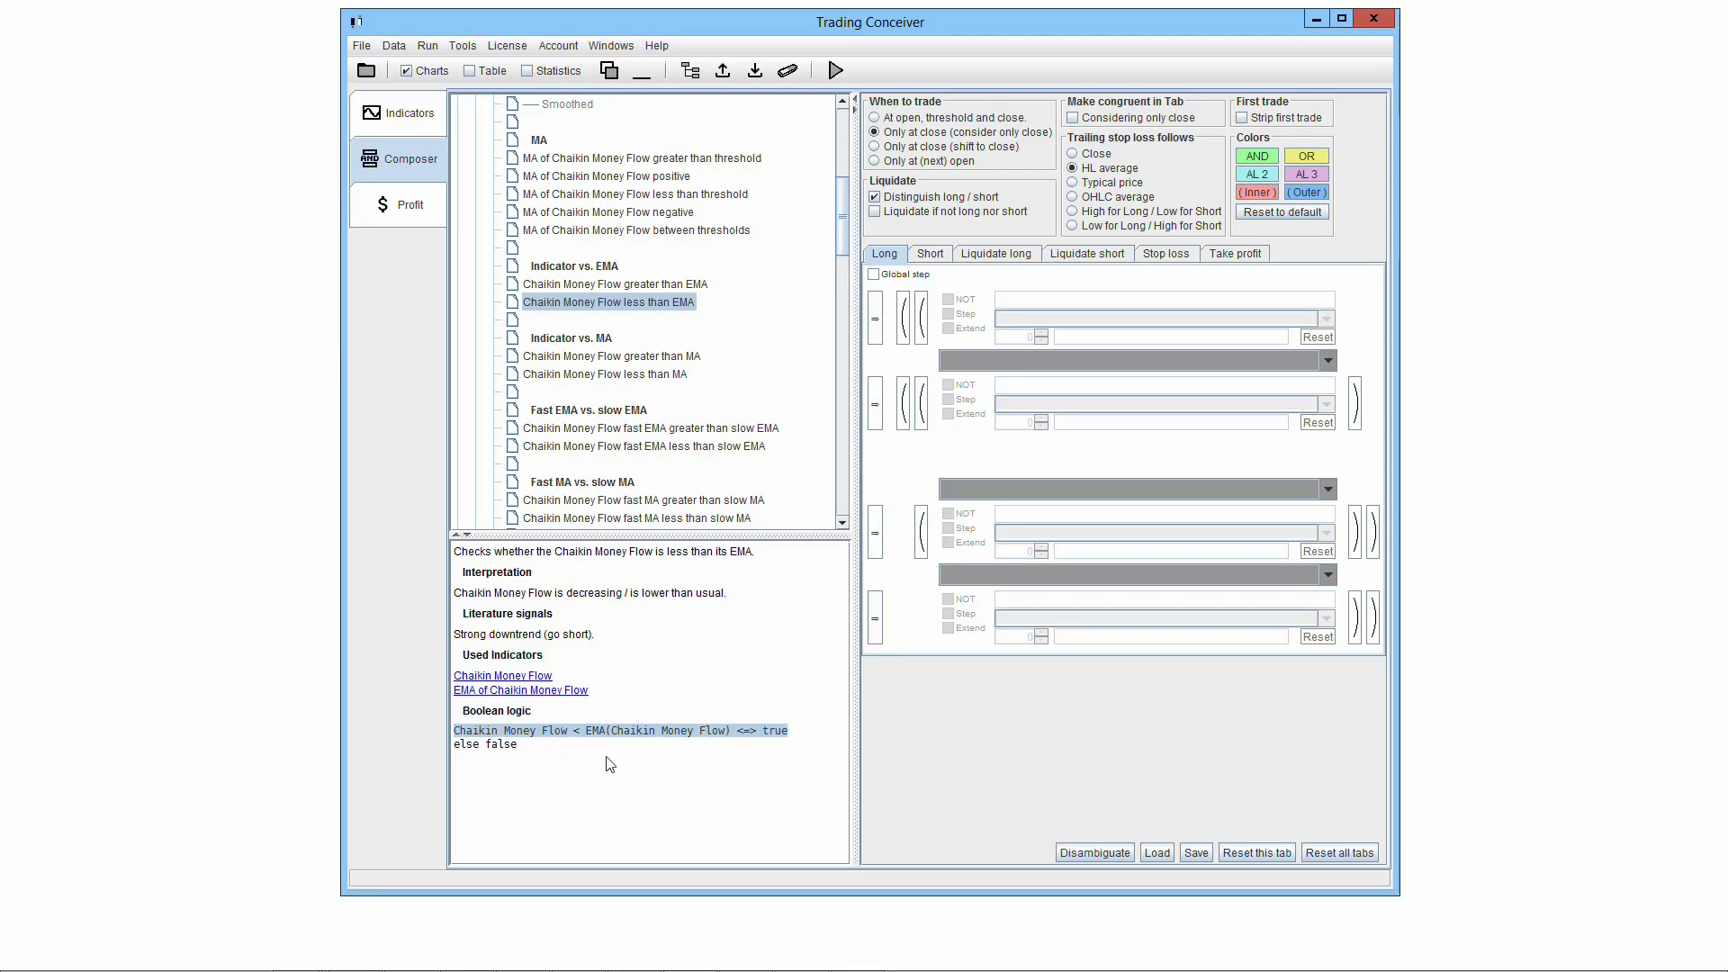
Step: Review the Indicator vs. MA group and its two Chaikin Money Flow conditions, highlighting the summary and Boolean logic of the less than MA one
{"action": "left_click", "coordinate": [559, 339]}
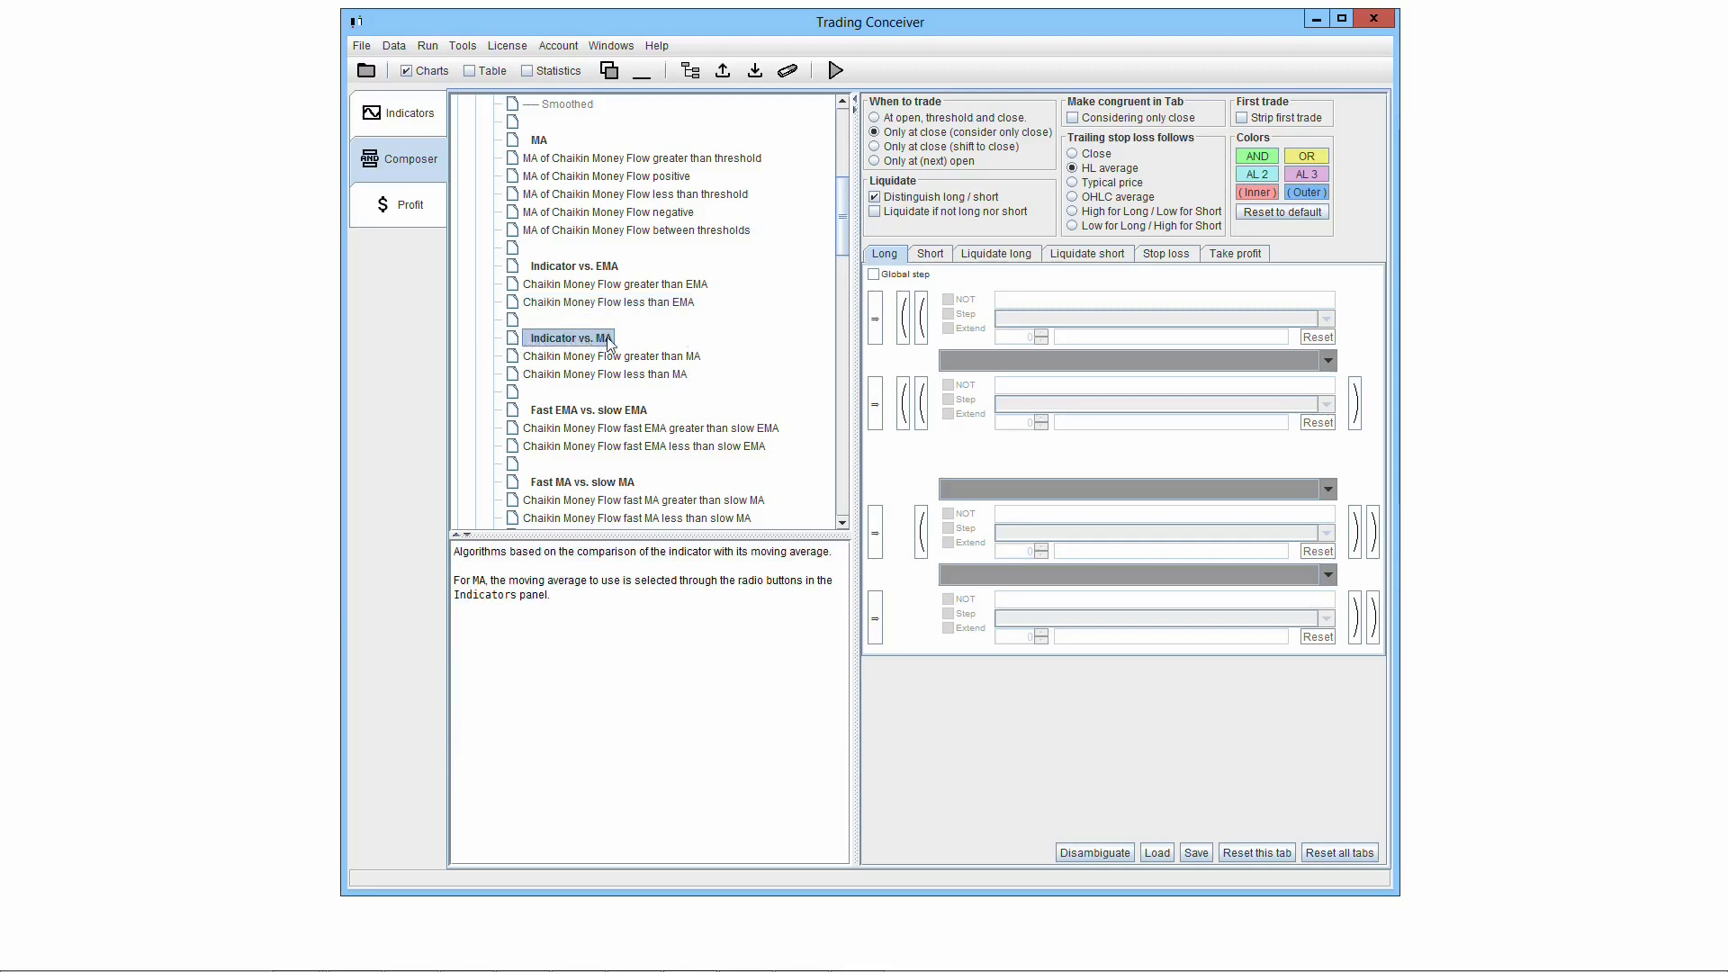
{"action": "left_click", "coordinate": [671, 358]}
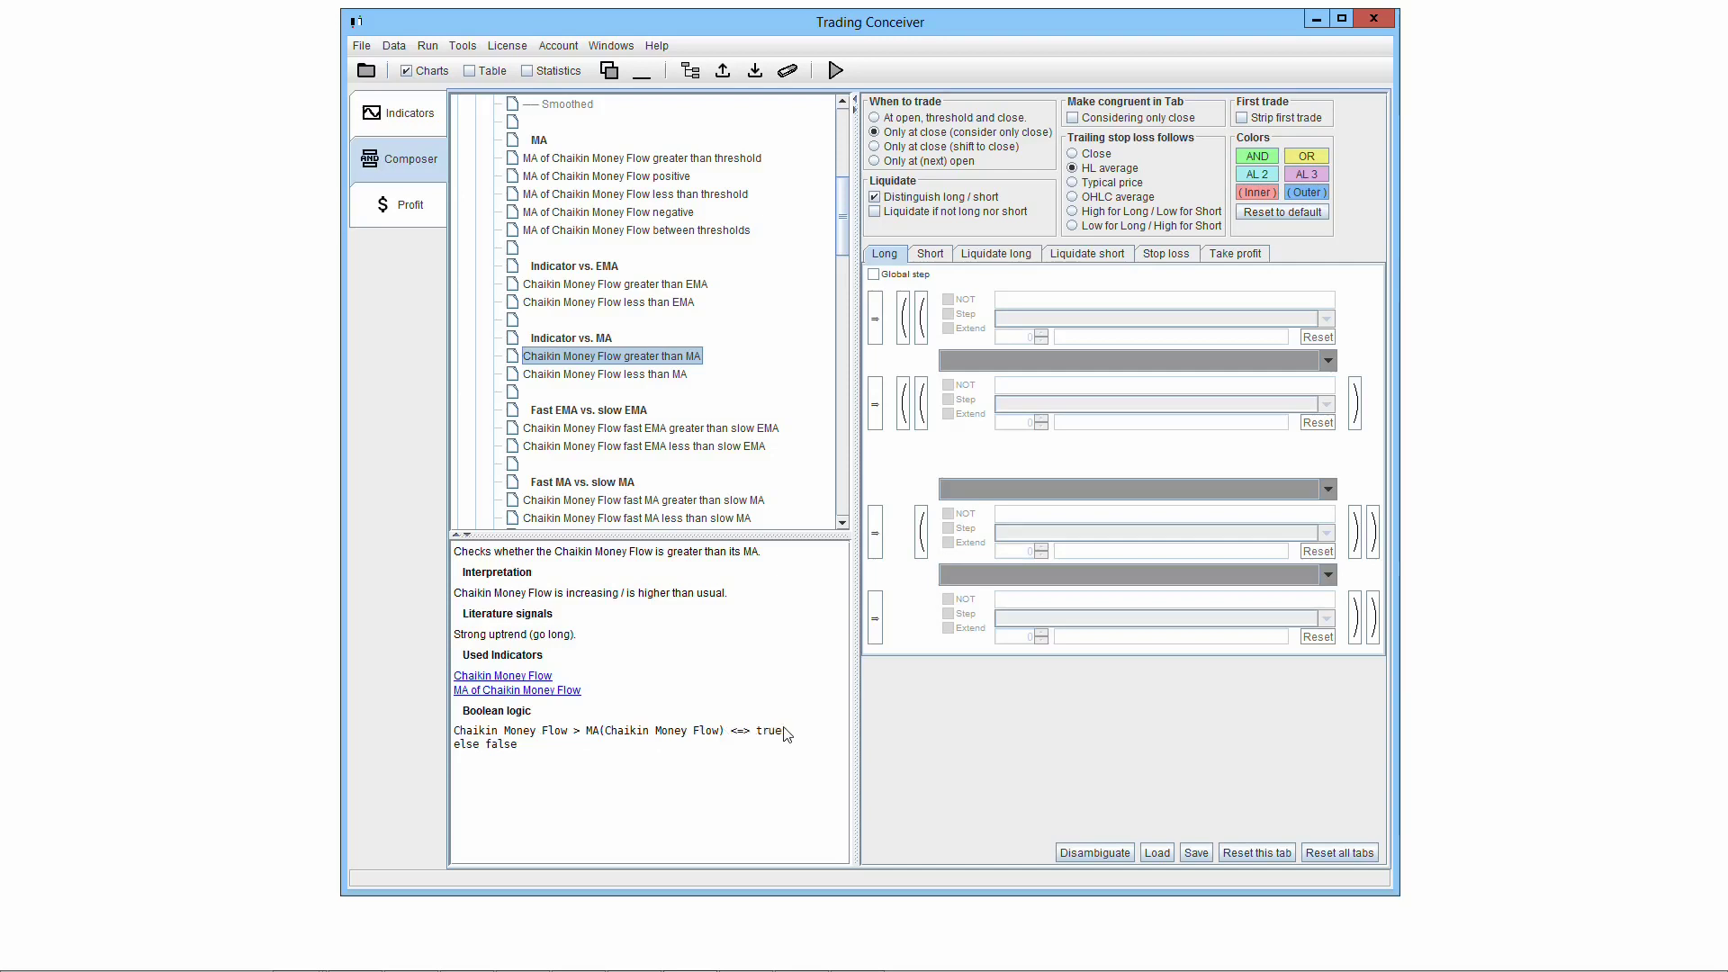
{"action": "left_click", "coordinate": [656, 378]}
{"action": "left_click_drag", "start_coordinate": [455, 552], "coordinate": [754, 554]}
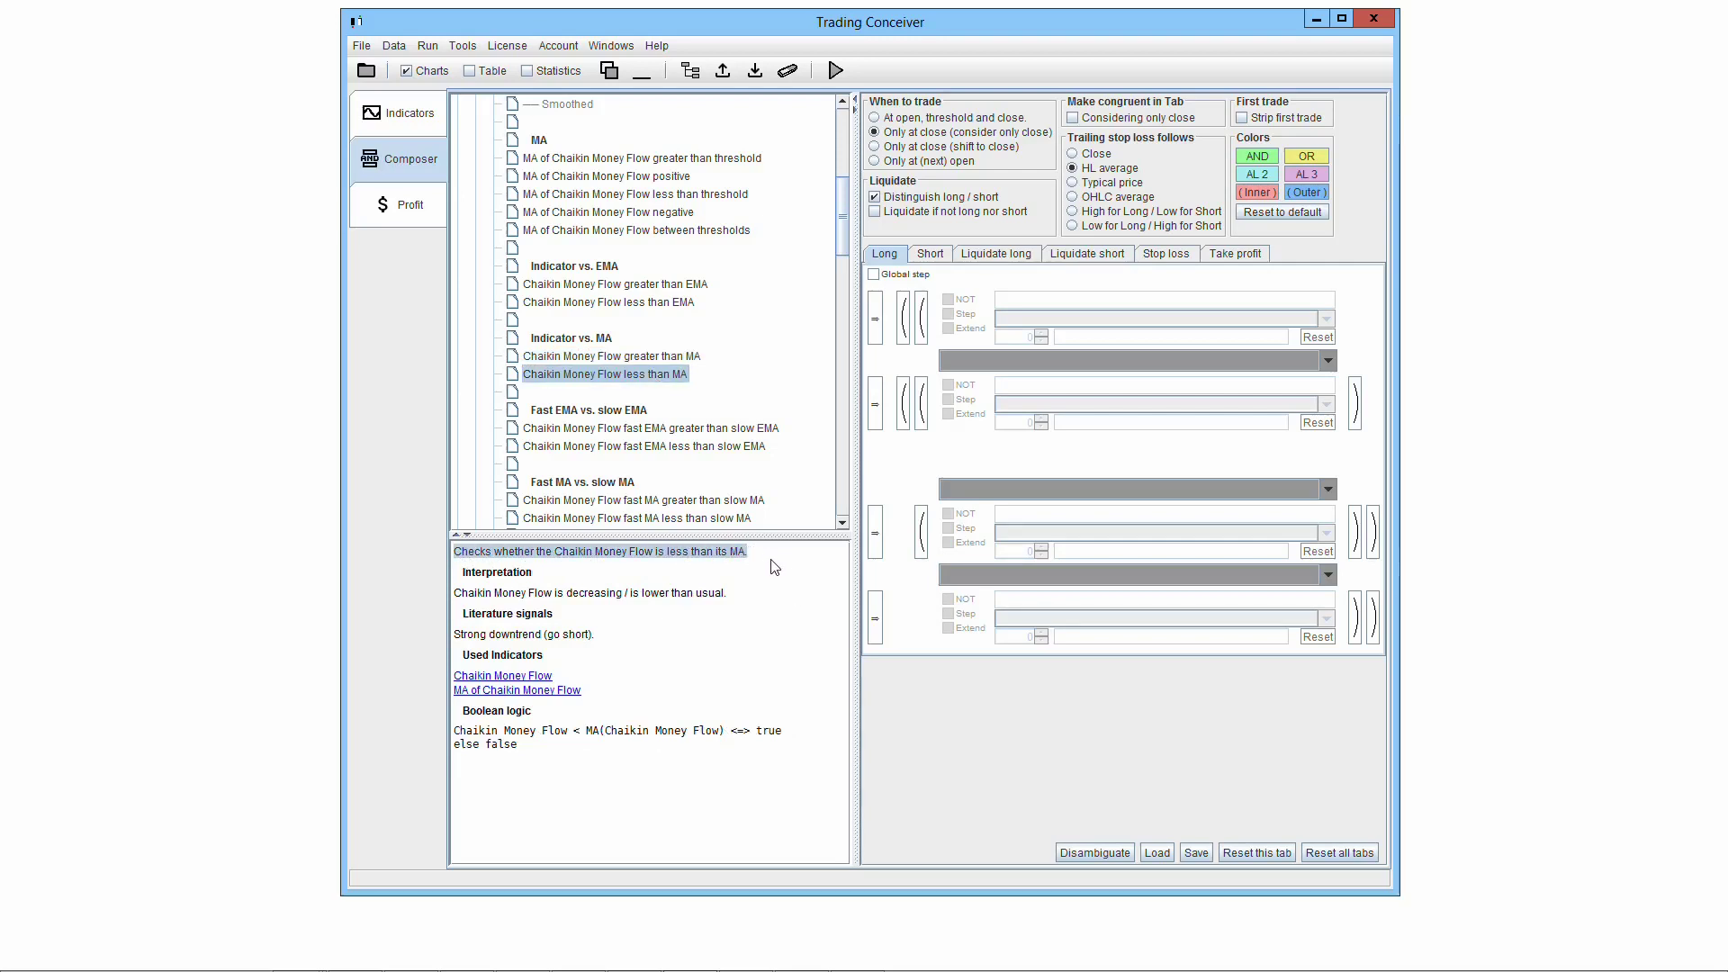
{"action": "left_click_drag", "start_coordinate": [456, 732], "coordinate": [794, 735]}
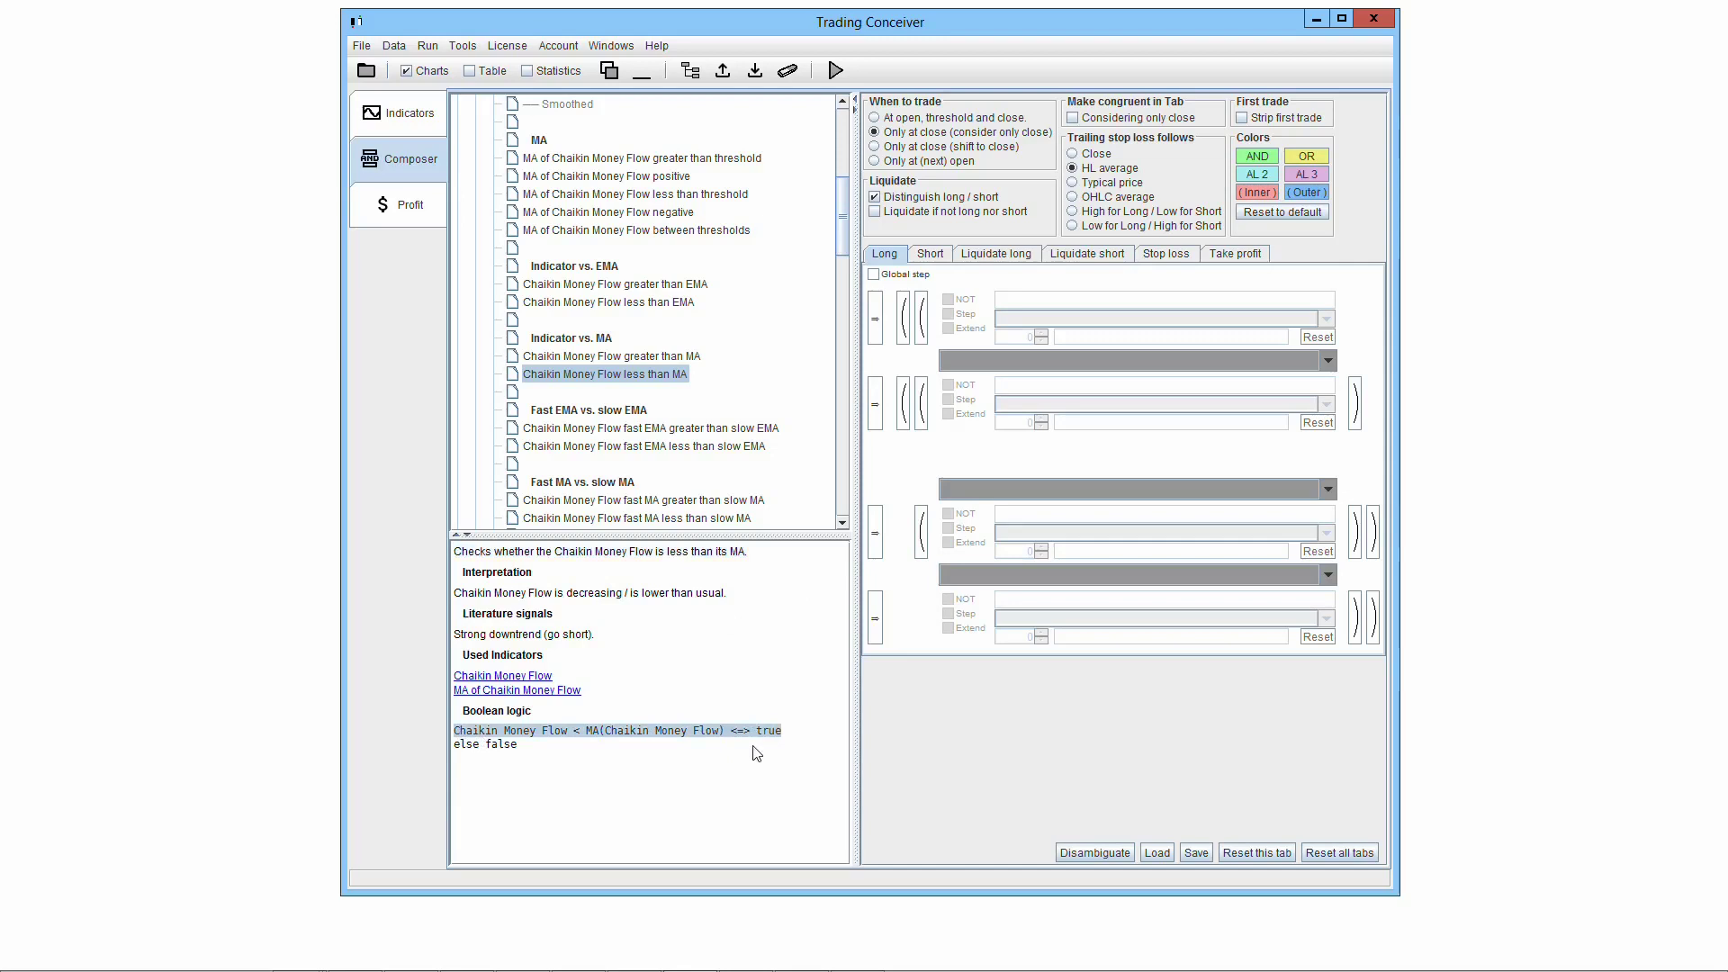
Step: Review the Fast EMA vs. slow EMA group and its two conditions, highlighting the summary and Boolean logic of the less than one
{"action": "left_click", "coordinate": [587, 410]}
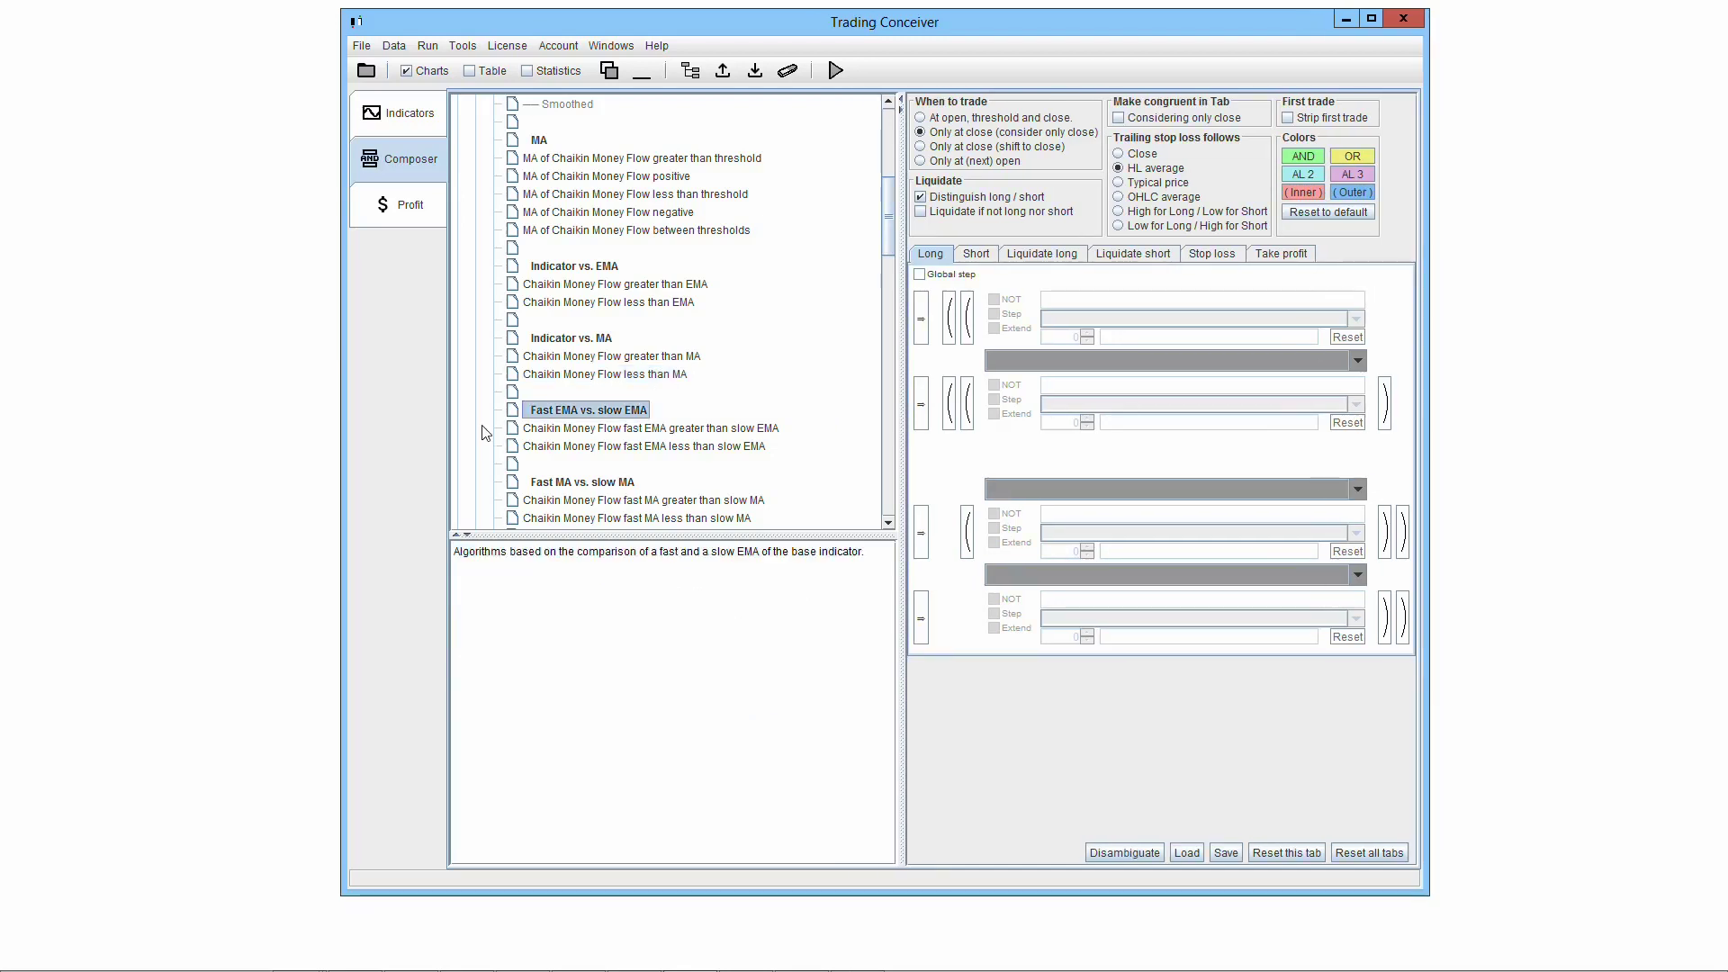
{"action": "left_click", "coordinate": [666, 430]}
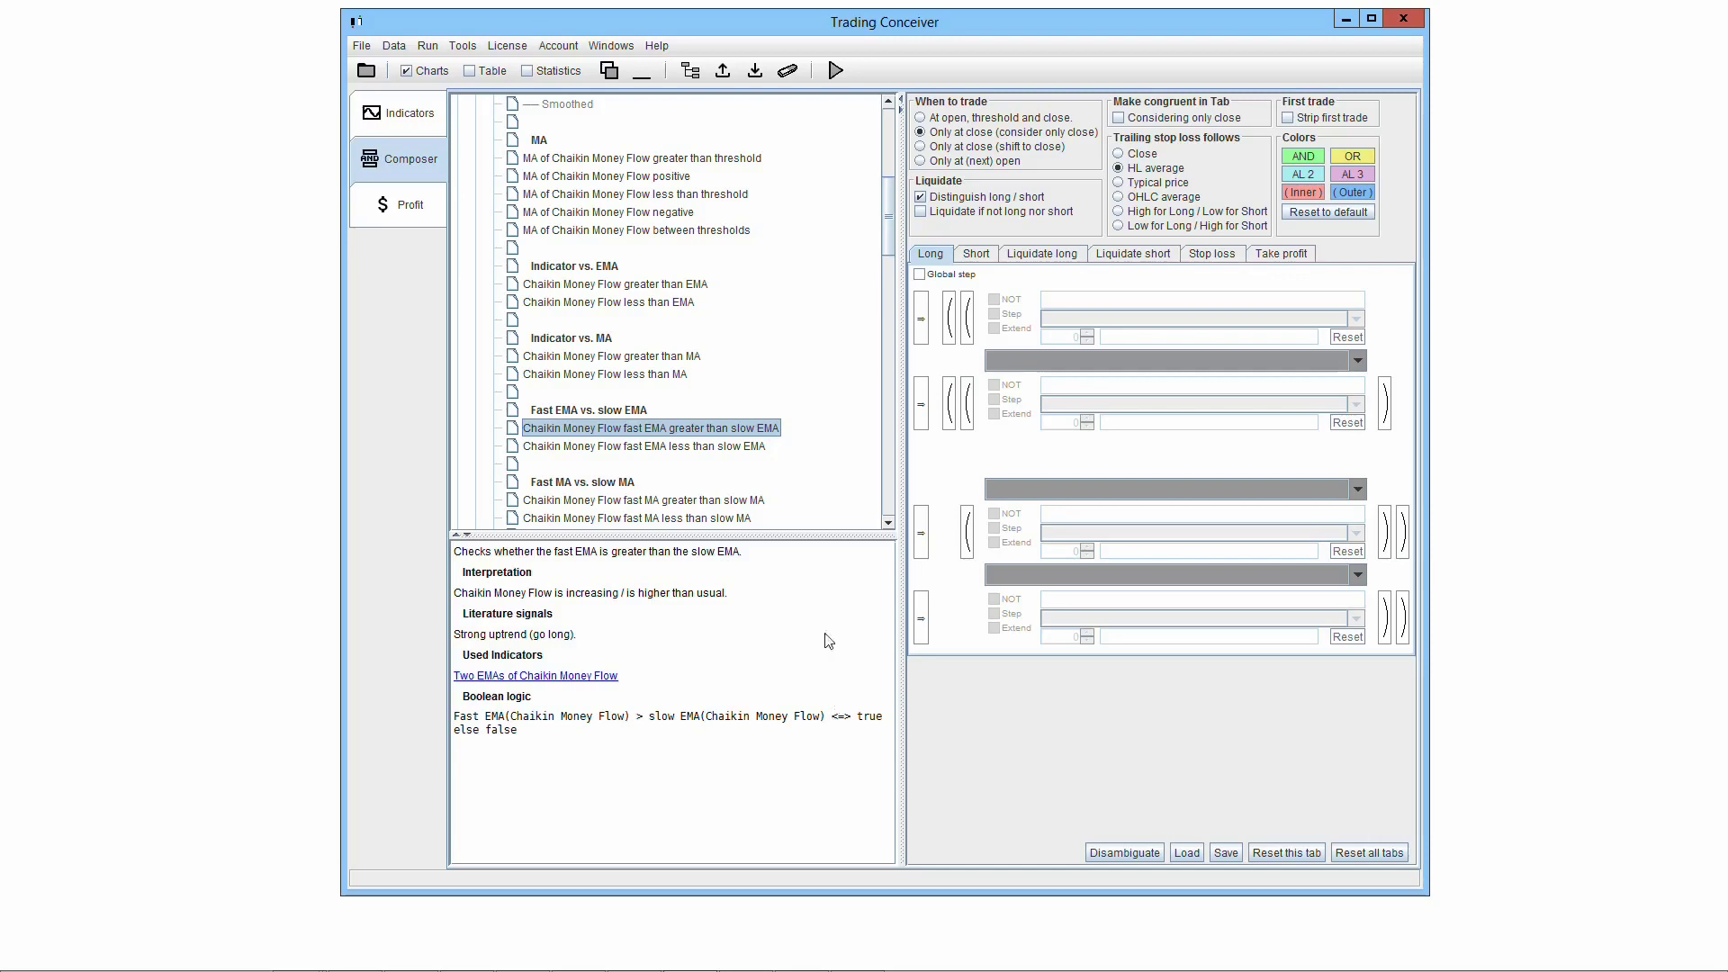
{"action": "left_click", "coordinate": [637, 447]}
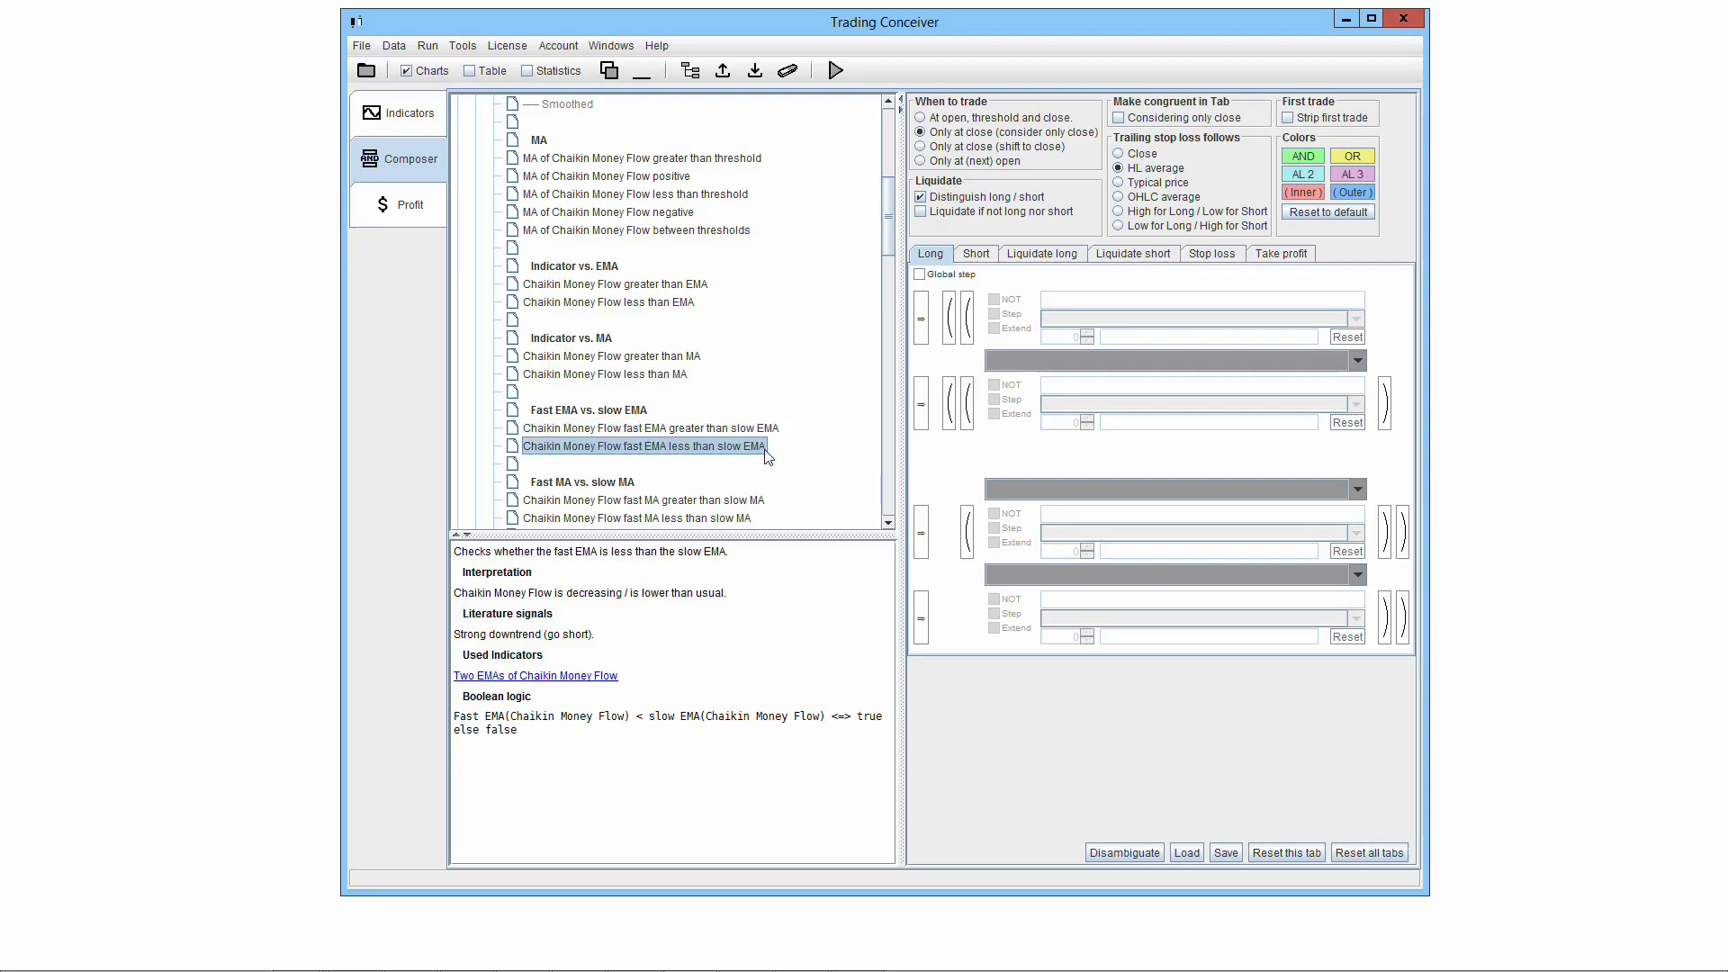
{"action": "left_click_drag", "start_coordinate": [455, 551], "coordinate": [738, 548]}
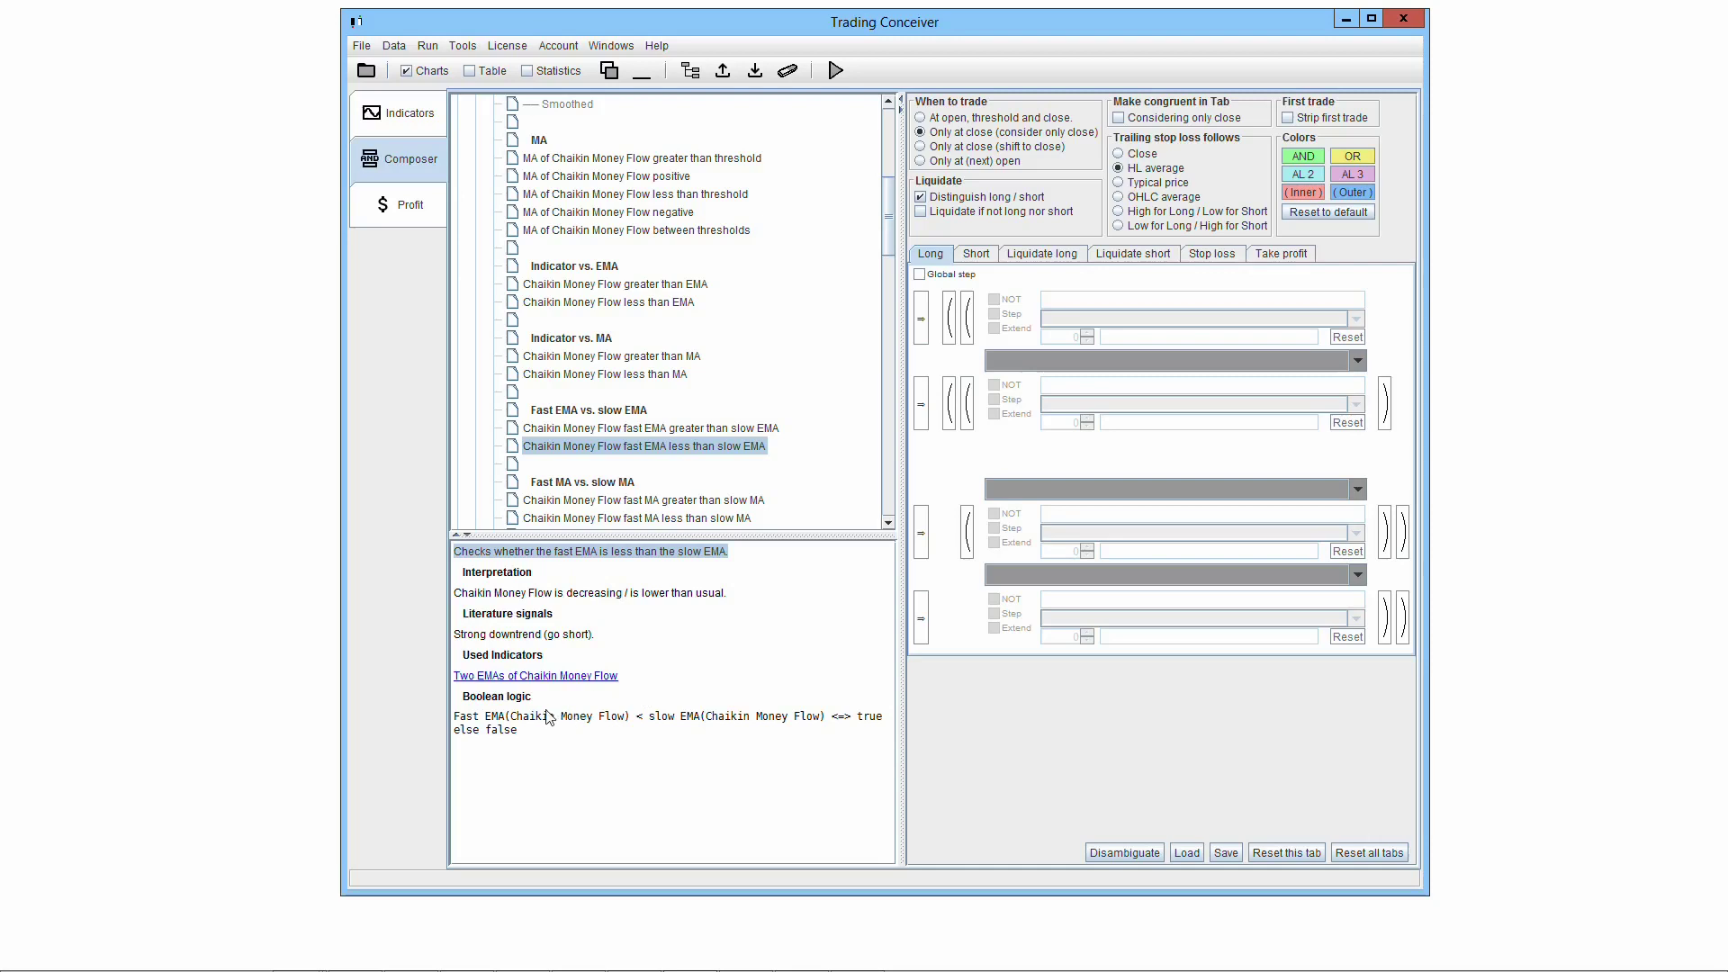
{"action": "left_click_drag", "start_coordinate": [458, 717], "coordinate": [720, 718]}
{"action": "left_click", "coordinate": [817, 711]}
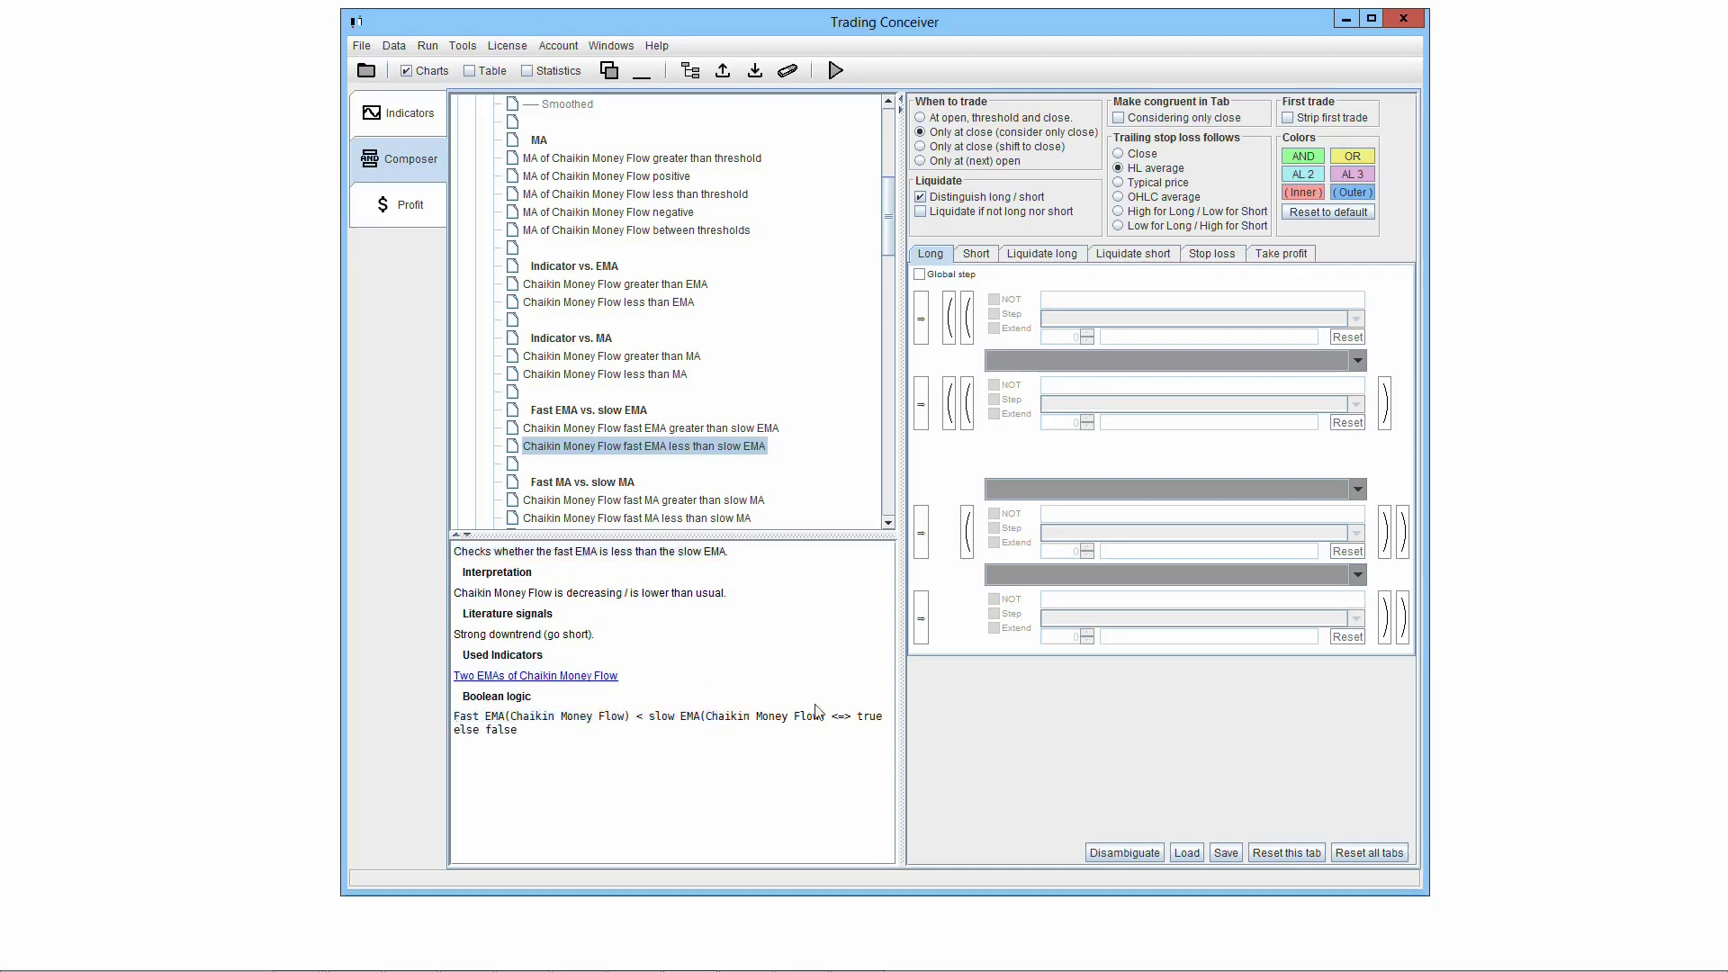
{"action": "triple_click", "coordinate": [885, 718]}
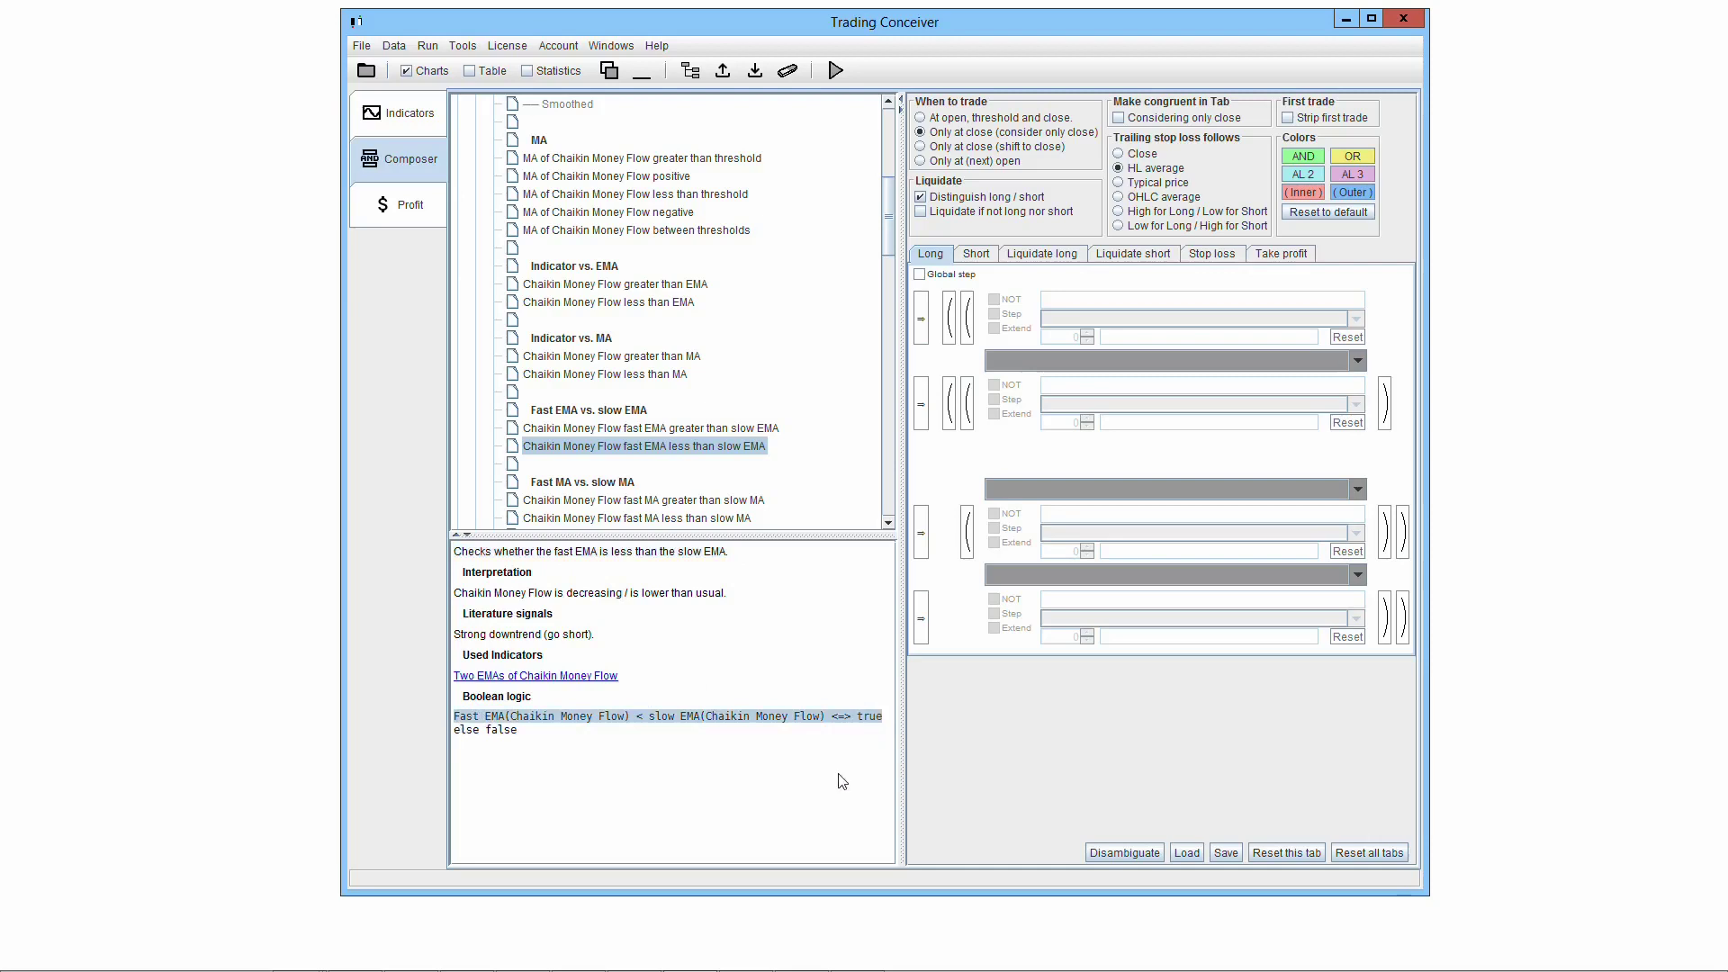
Step: Review the Fast MA vs. slow MA group and its two Chaikin Money Flow conditions, plus the notes on the MA and Smoothed headings
{"action": "left_click", "coordinate": [582, 481]}
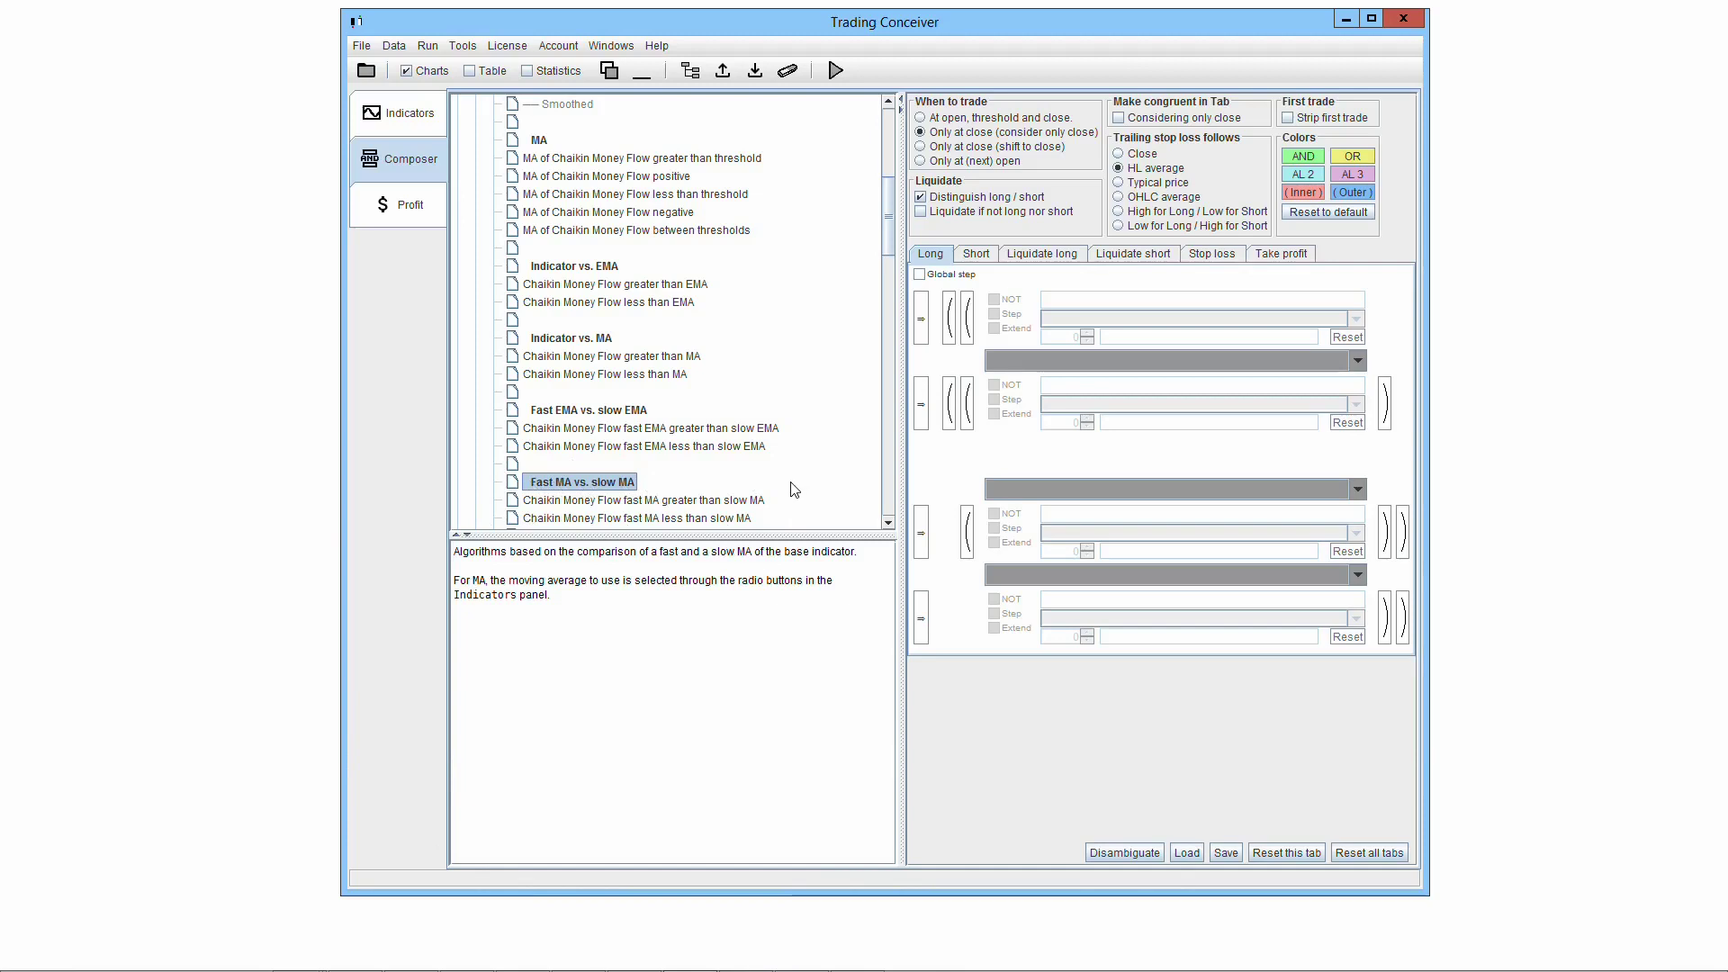
{"action": "left_click", "coordinate": [660, 501]}
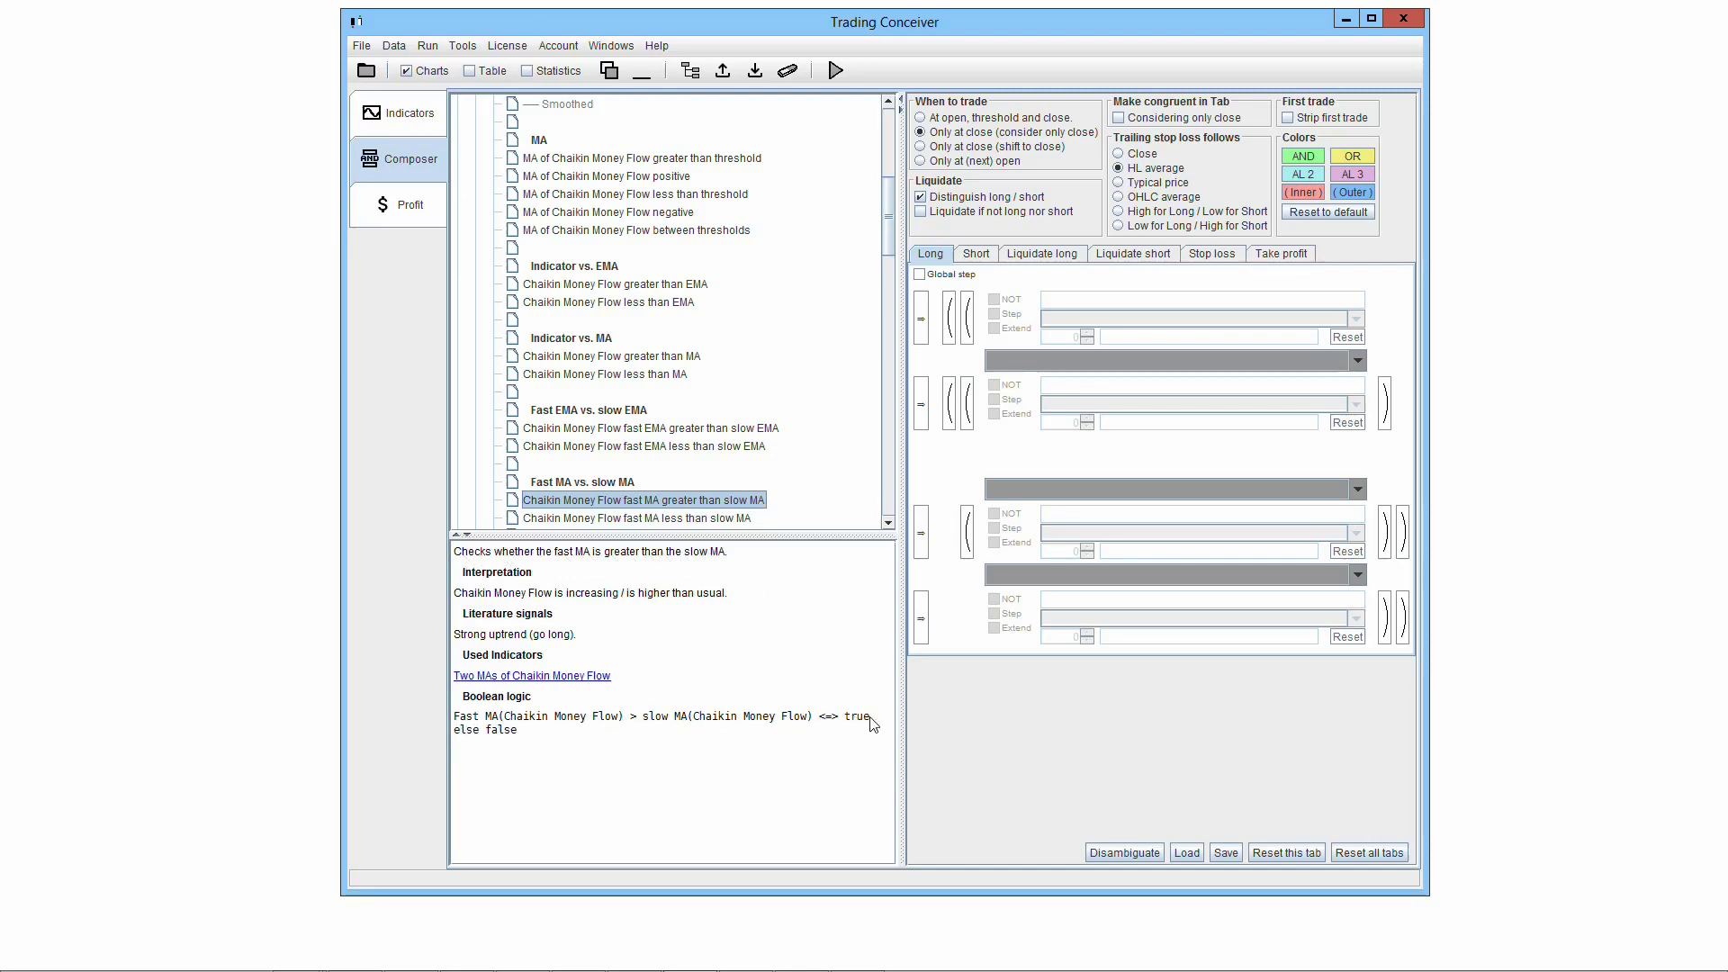
{"action": "left_click", "coordinate": [689, 520]}
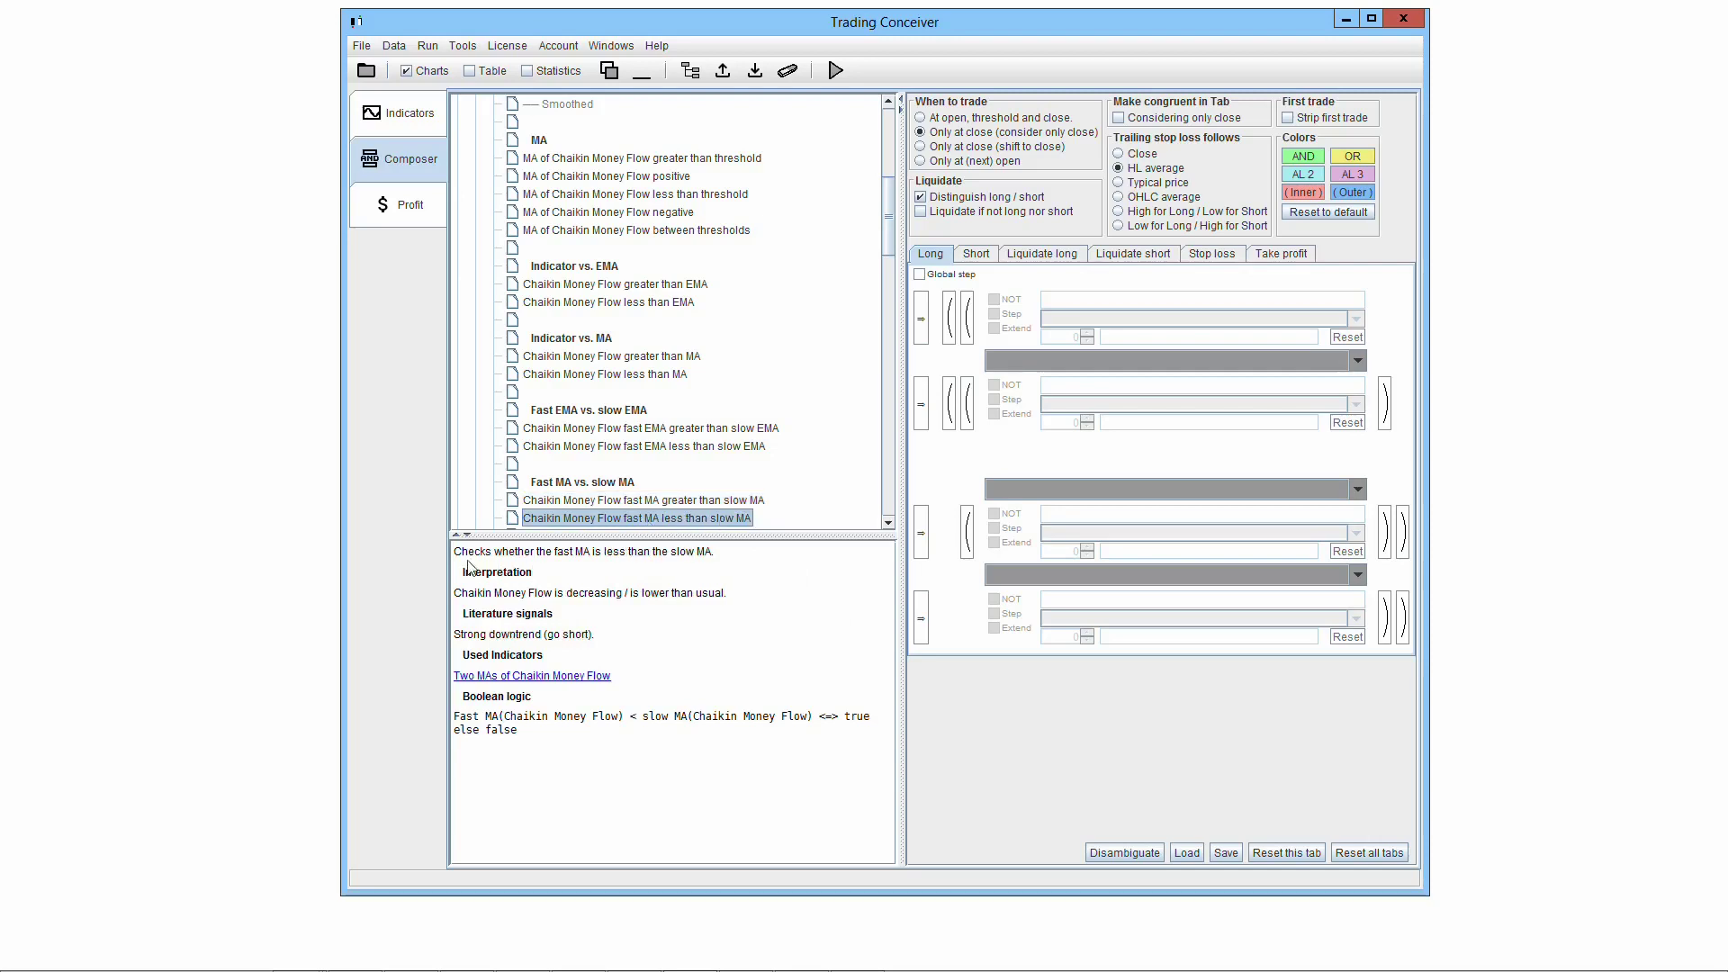
{"action": "left_click_drag", "start_coordinate": [455, 551], "coordinate": [720, 554]}
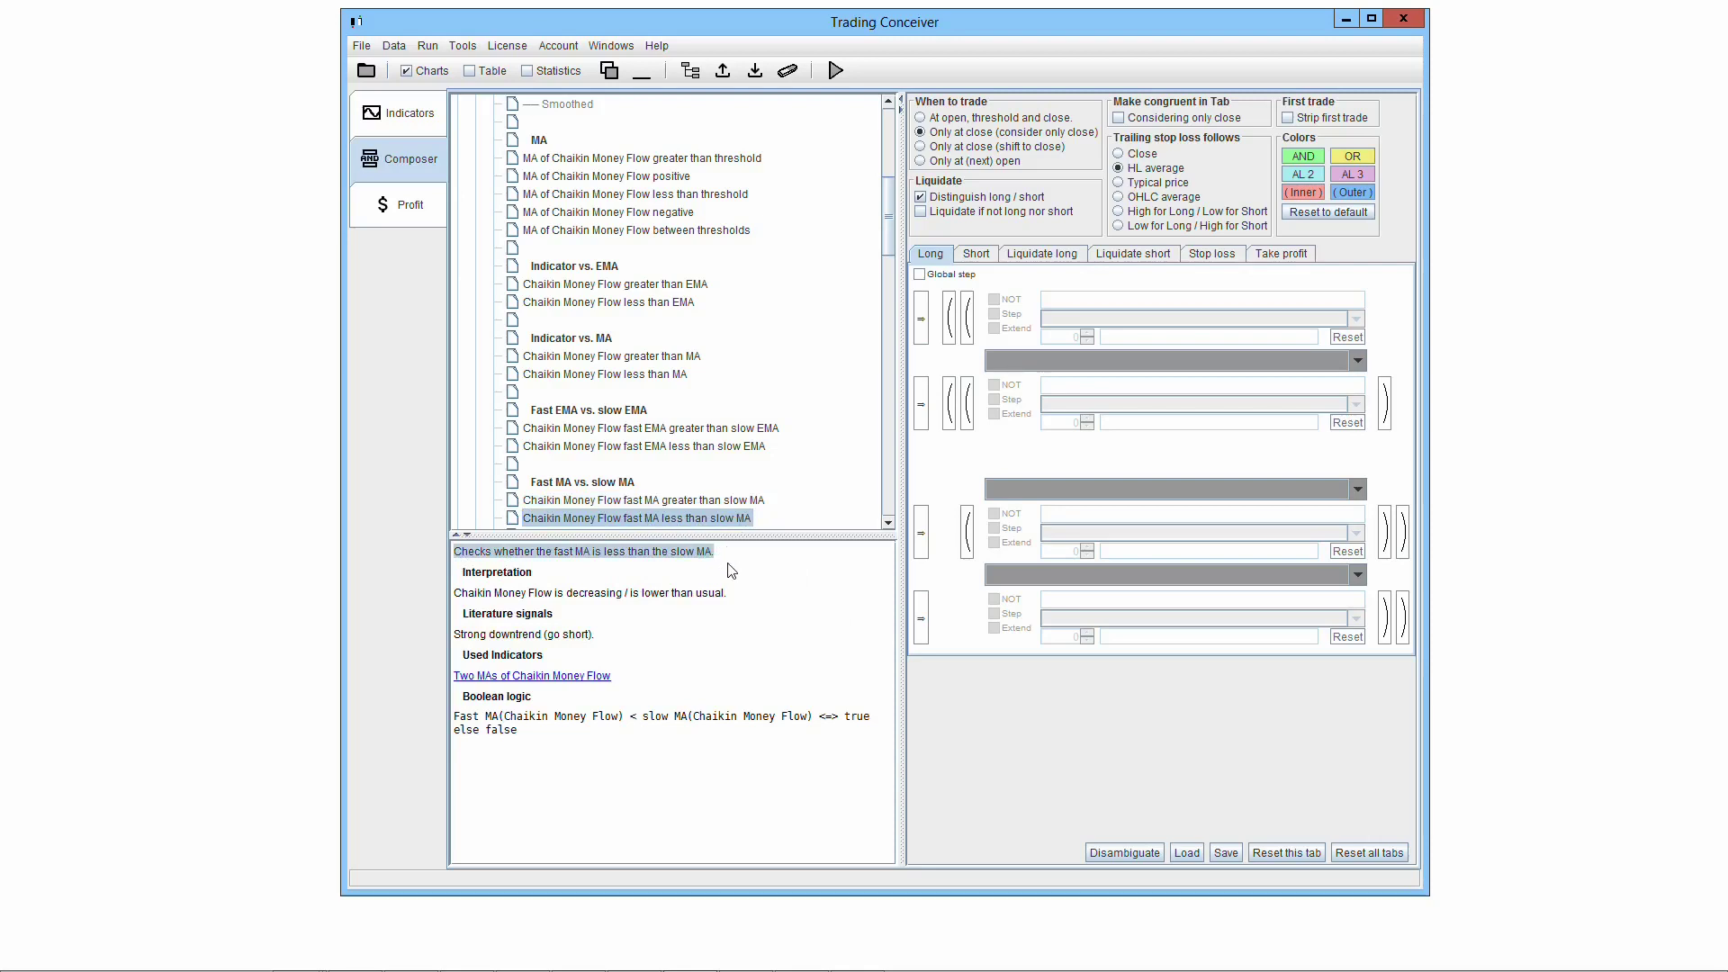
{"action": "left_click_drag", "start_coordinate": [454, 717], "coordinate": [880, 723]}
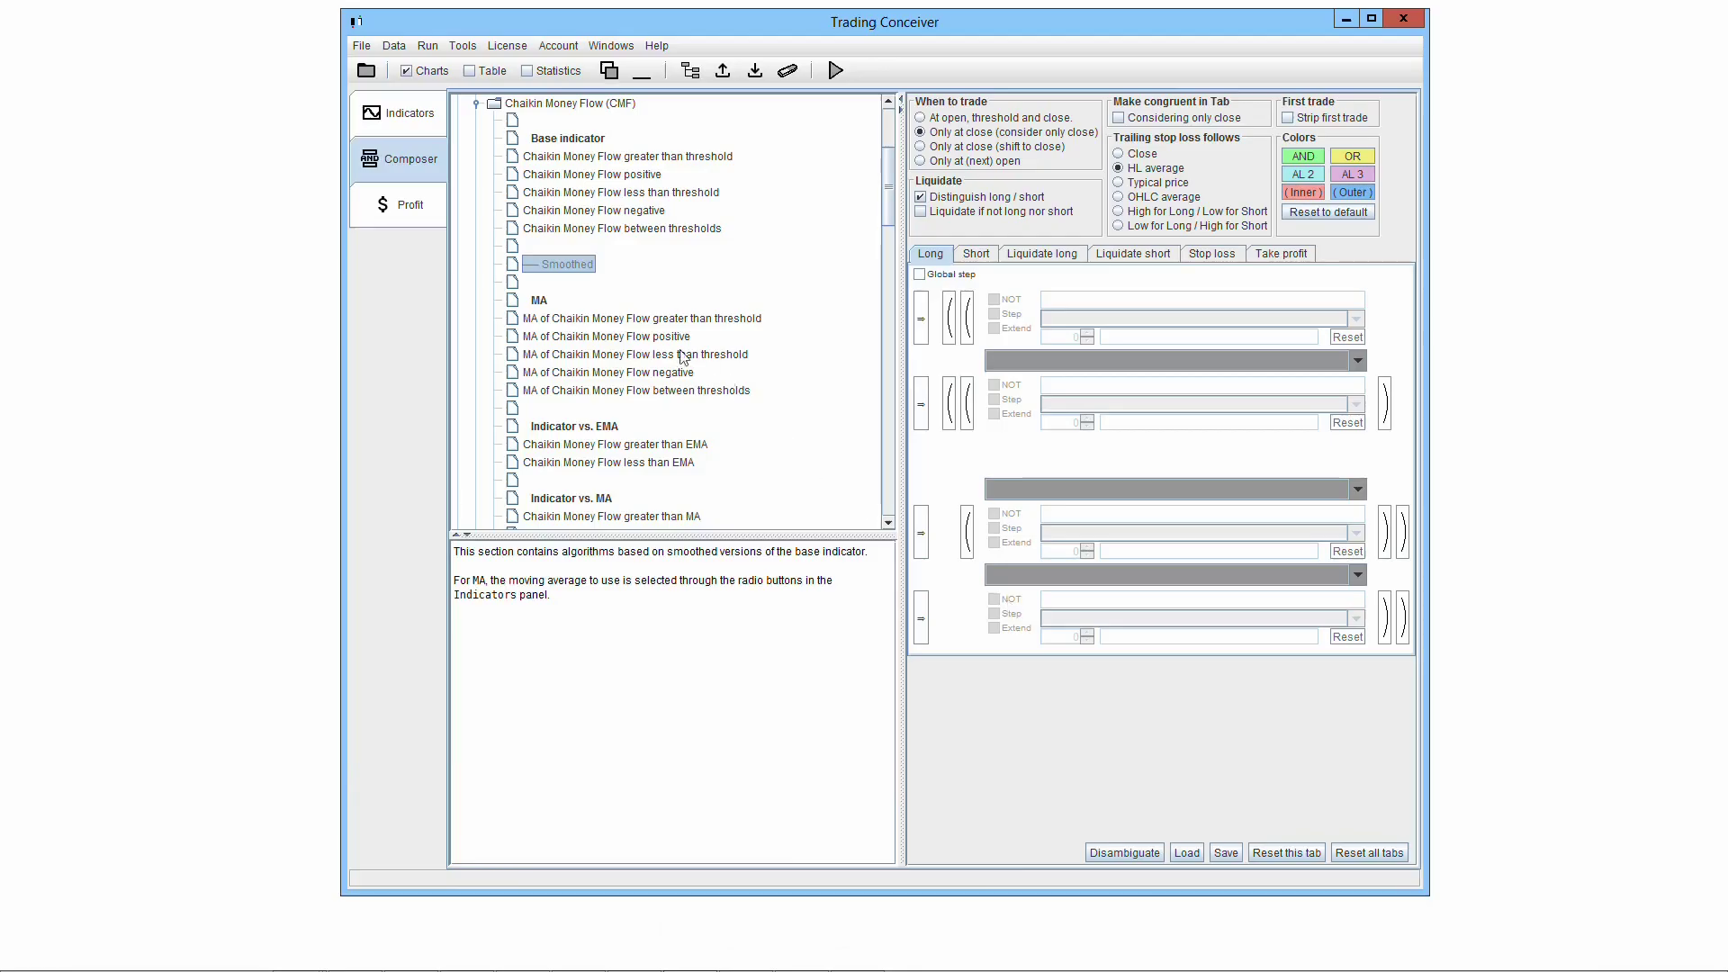
{"action": "left_click", "coordinate": [540, 302]}
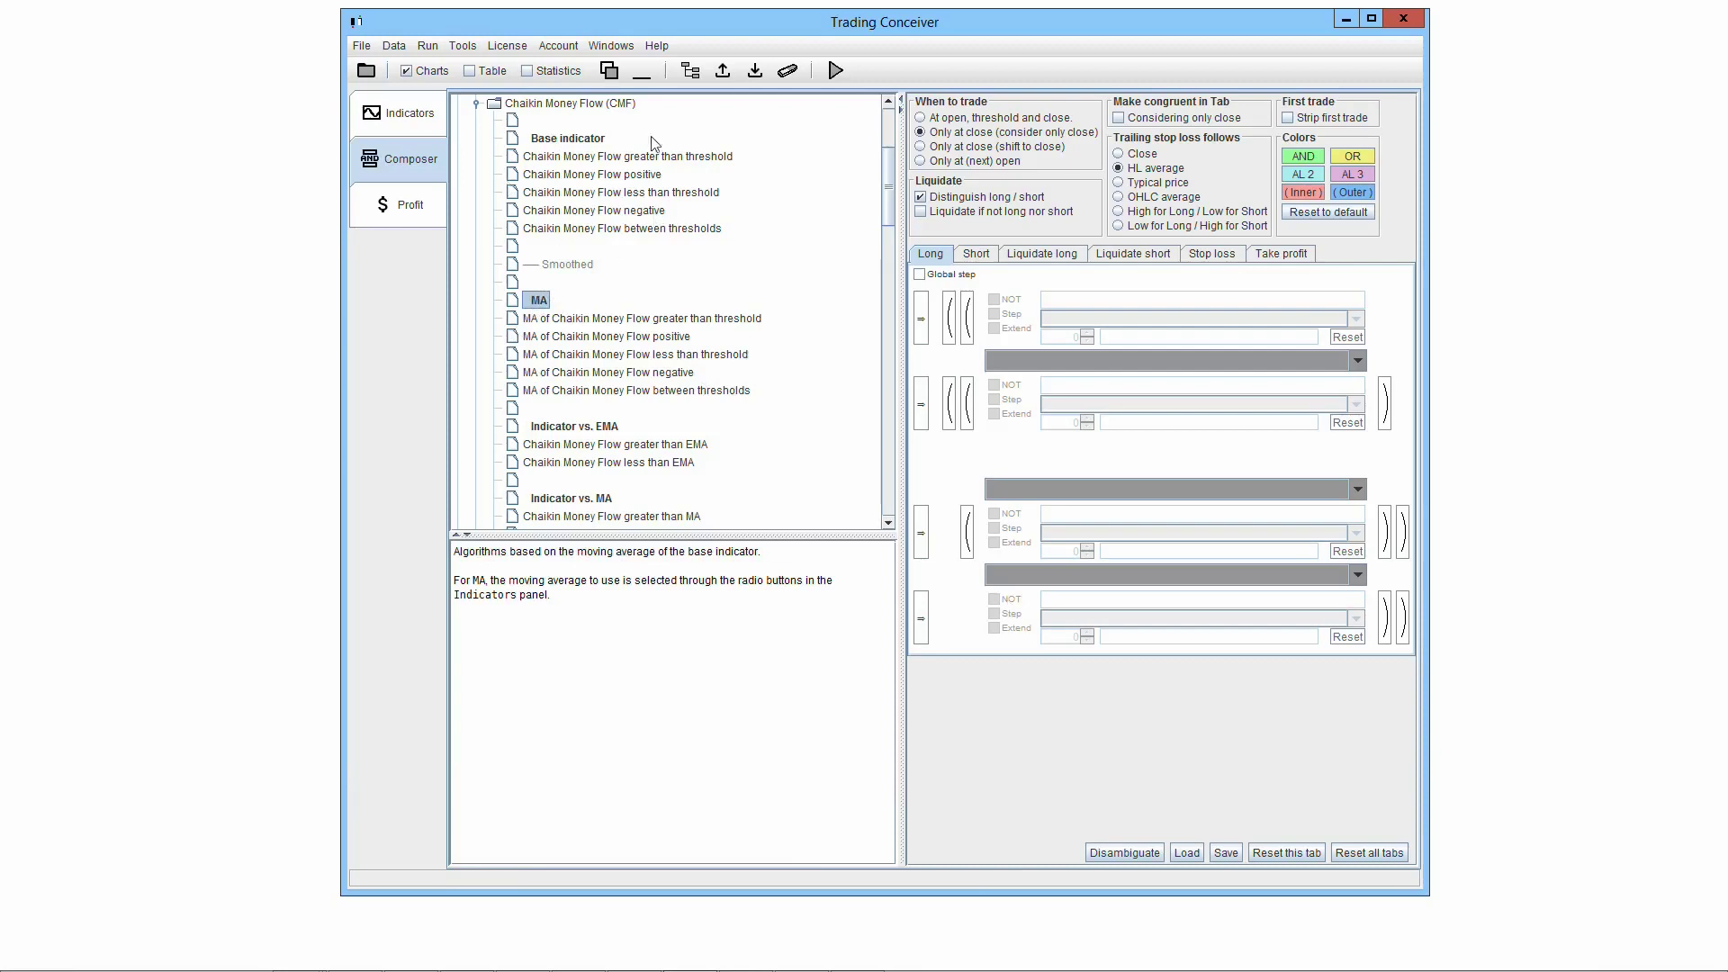
{"action": "left_click", "coordinate": [584, 267]}
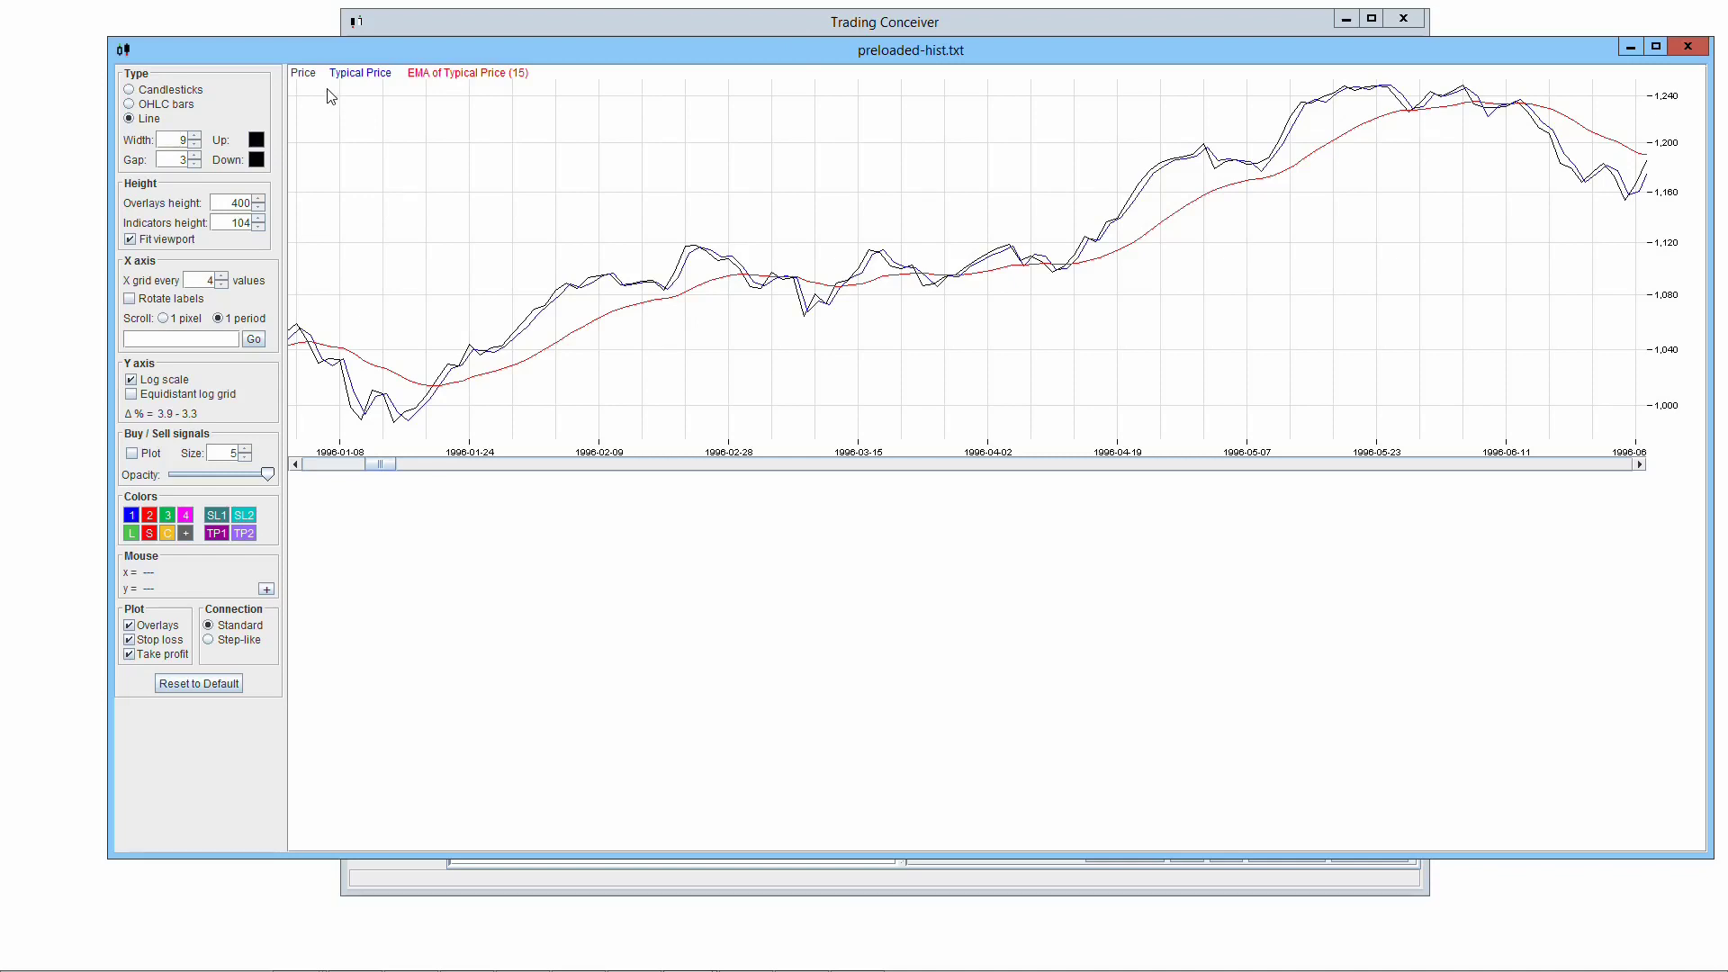
Step: Run the strategy with Typical Price greater than EMA, EMA lookback 15, as the first Long condition
{"action": "left_click", "coordinate": [452, 24]}
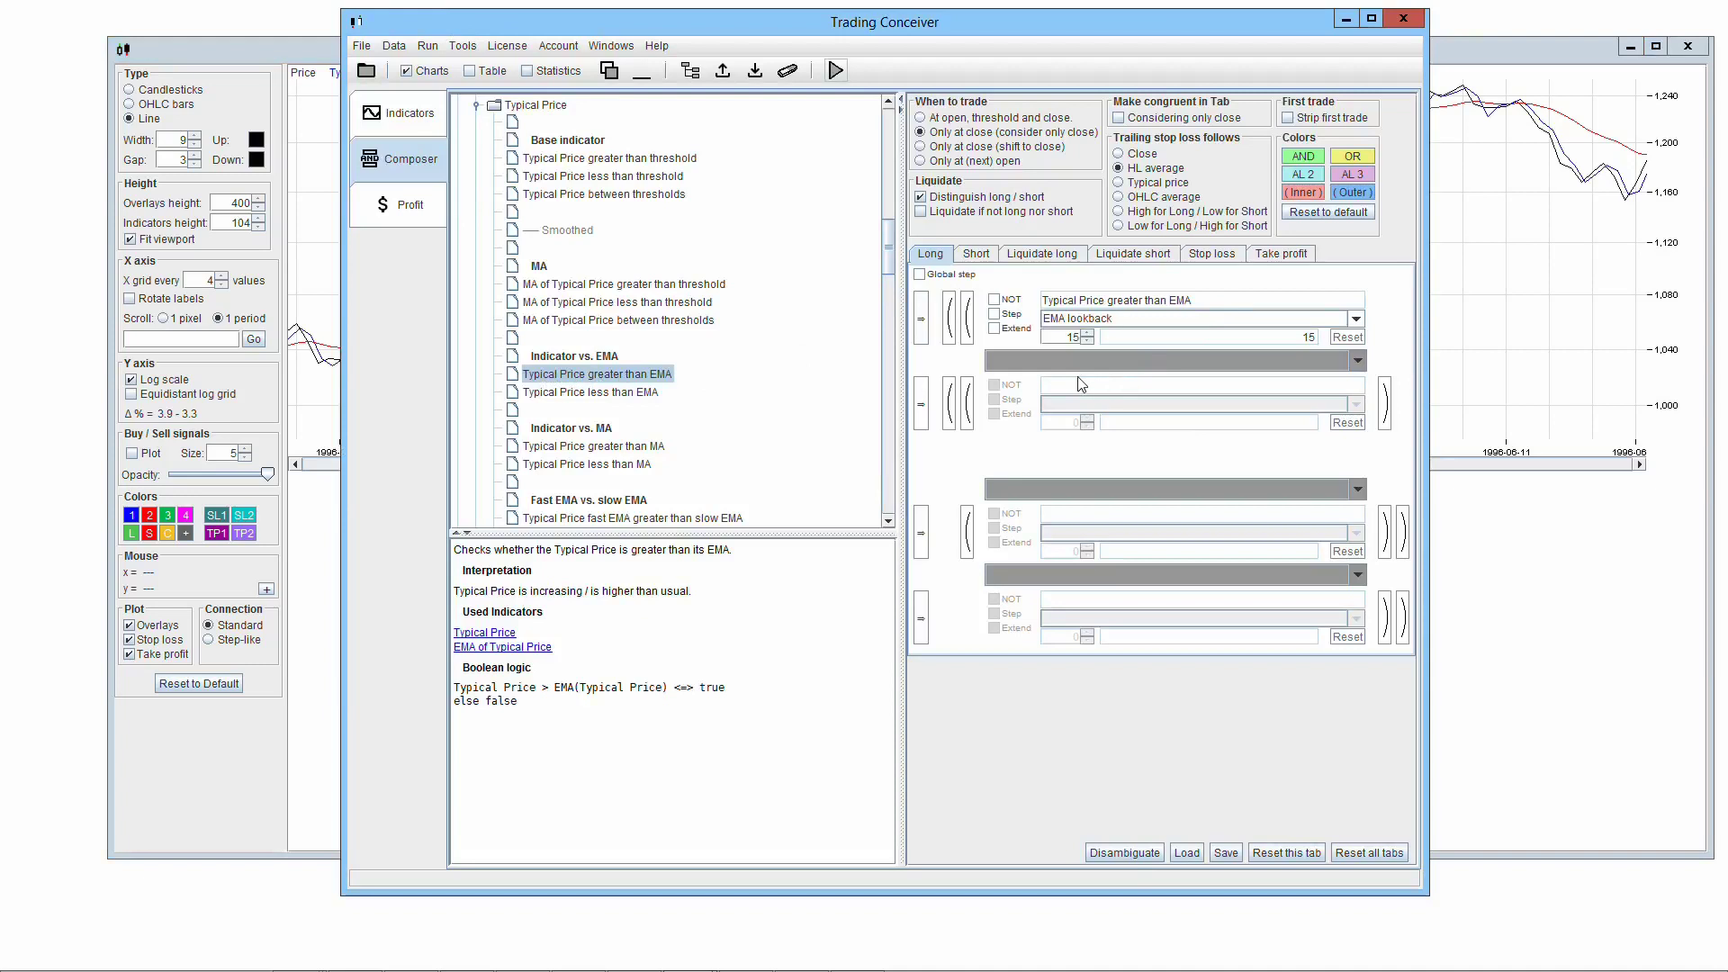
{"action": "left_click", "coordinate": [835, 70]}
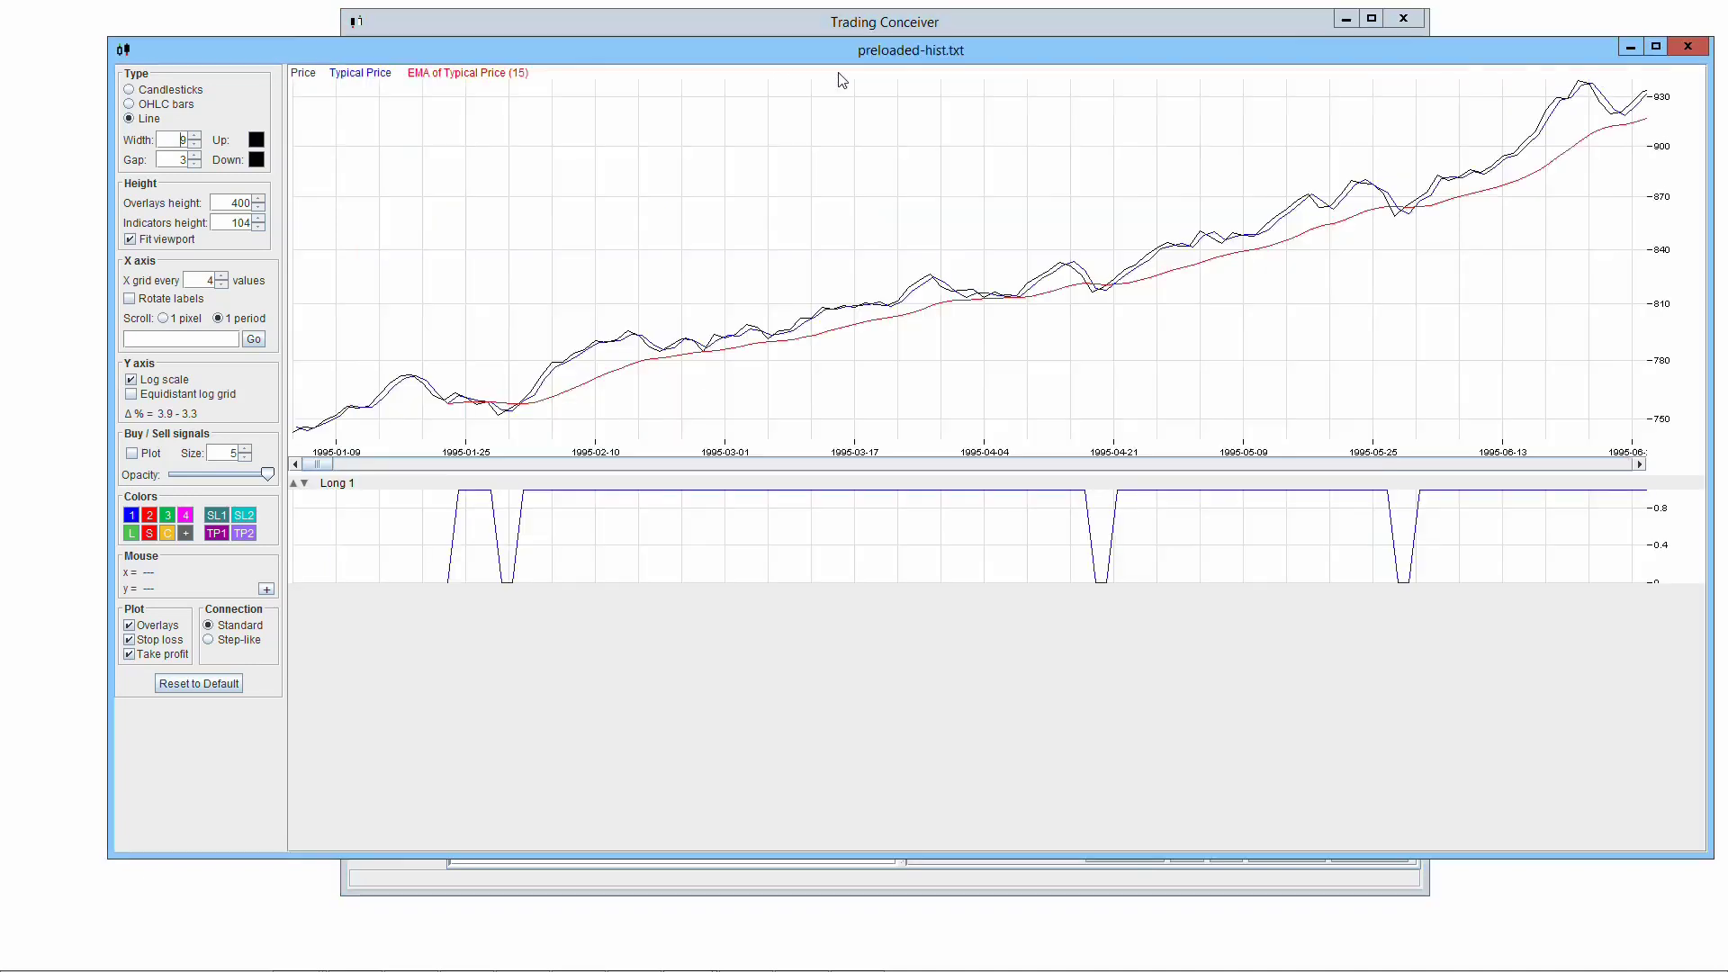
Step: Compare the Long 1 signal with Typical Price and its EMA in the 1996 part of the chart
{"action": "left_click", "coordinate": [482, 465]}
{"action": "left_click", "coordinate": [482, 467]}
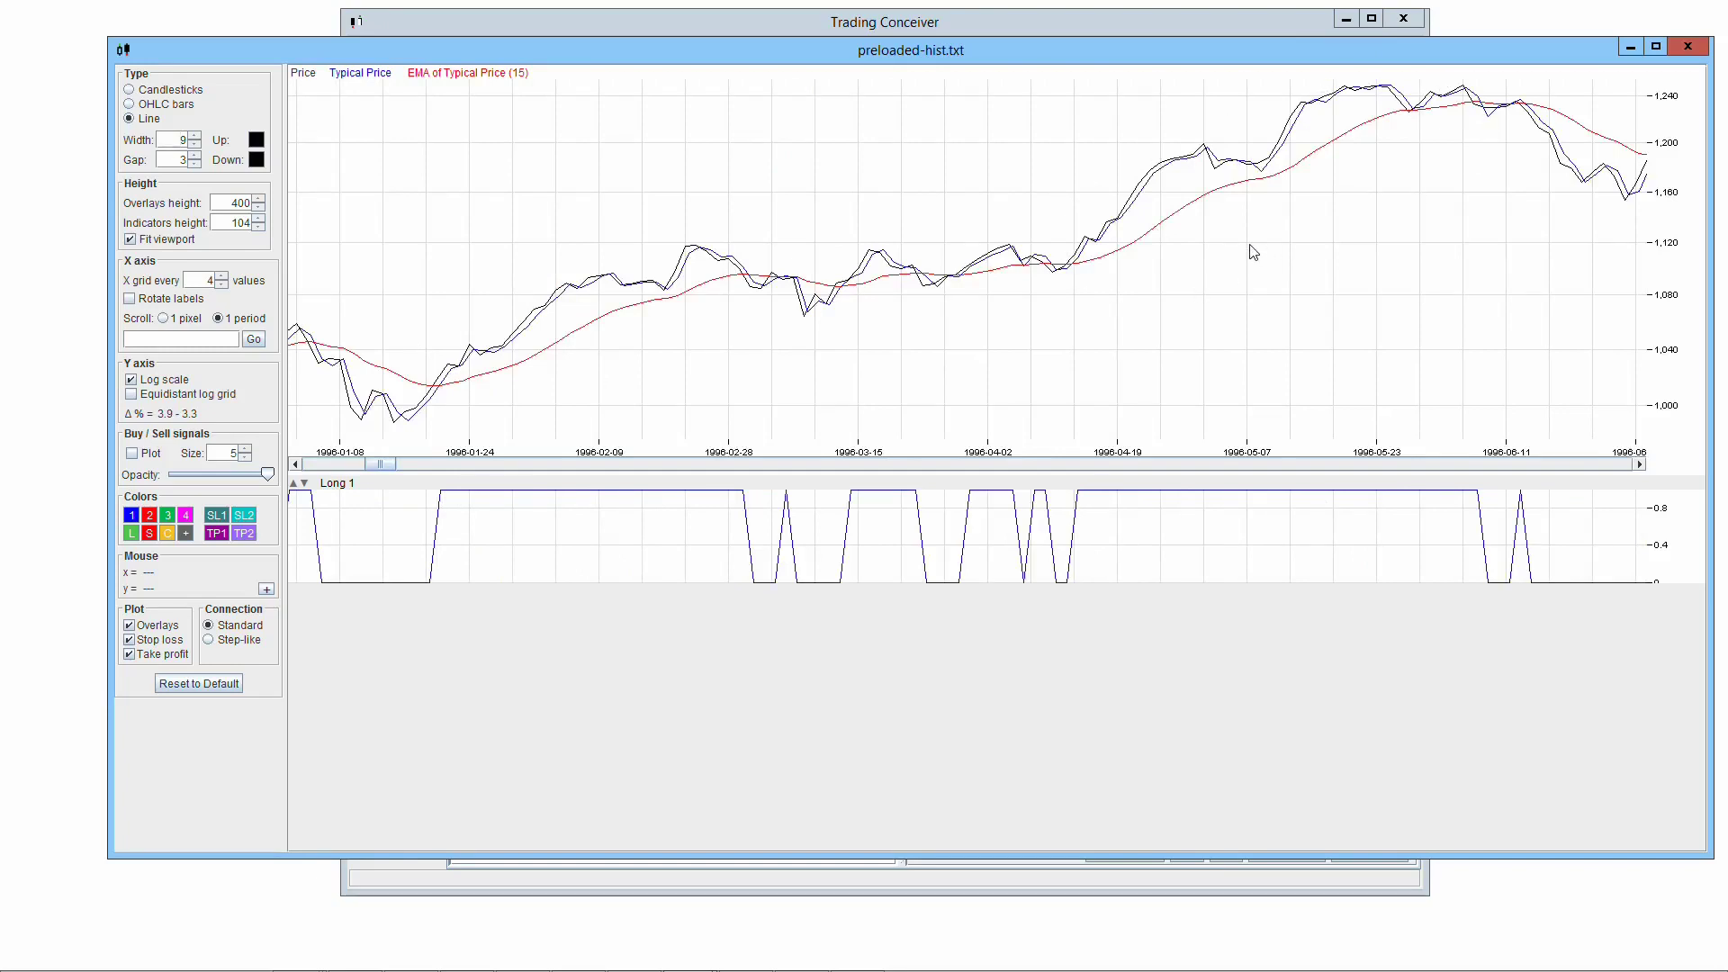
{"action": "left_click", "coordinate": [1148, 27]}
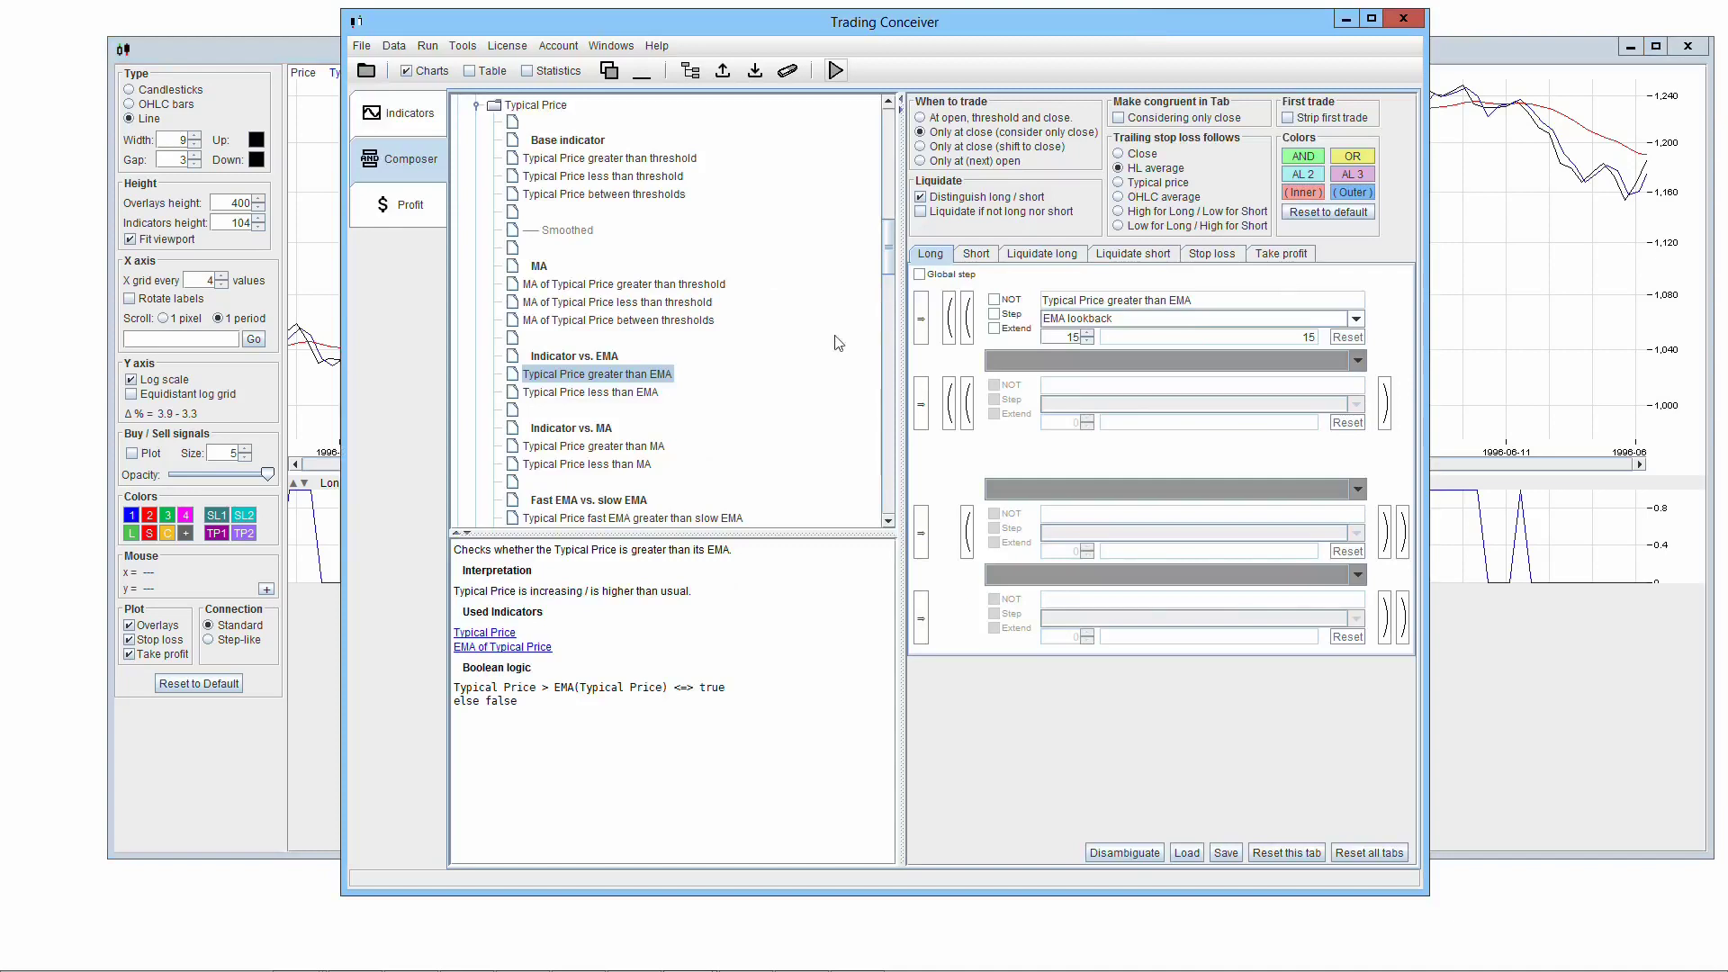
Step: Run the strategy with Typical Price less than EMA, EMA lookback 15, as the first Short condition
{"action": "left_click", "coordinate": [581, 394]}
{"action": "left_click", "coordinate": [979, 255]}
{"action": "left_click", "coordinate": [921, 319]}
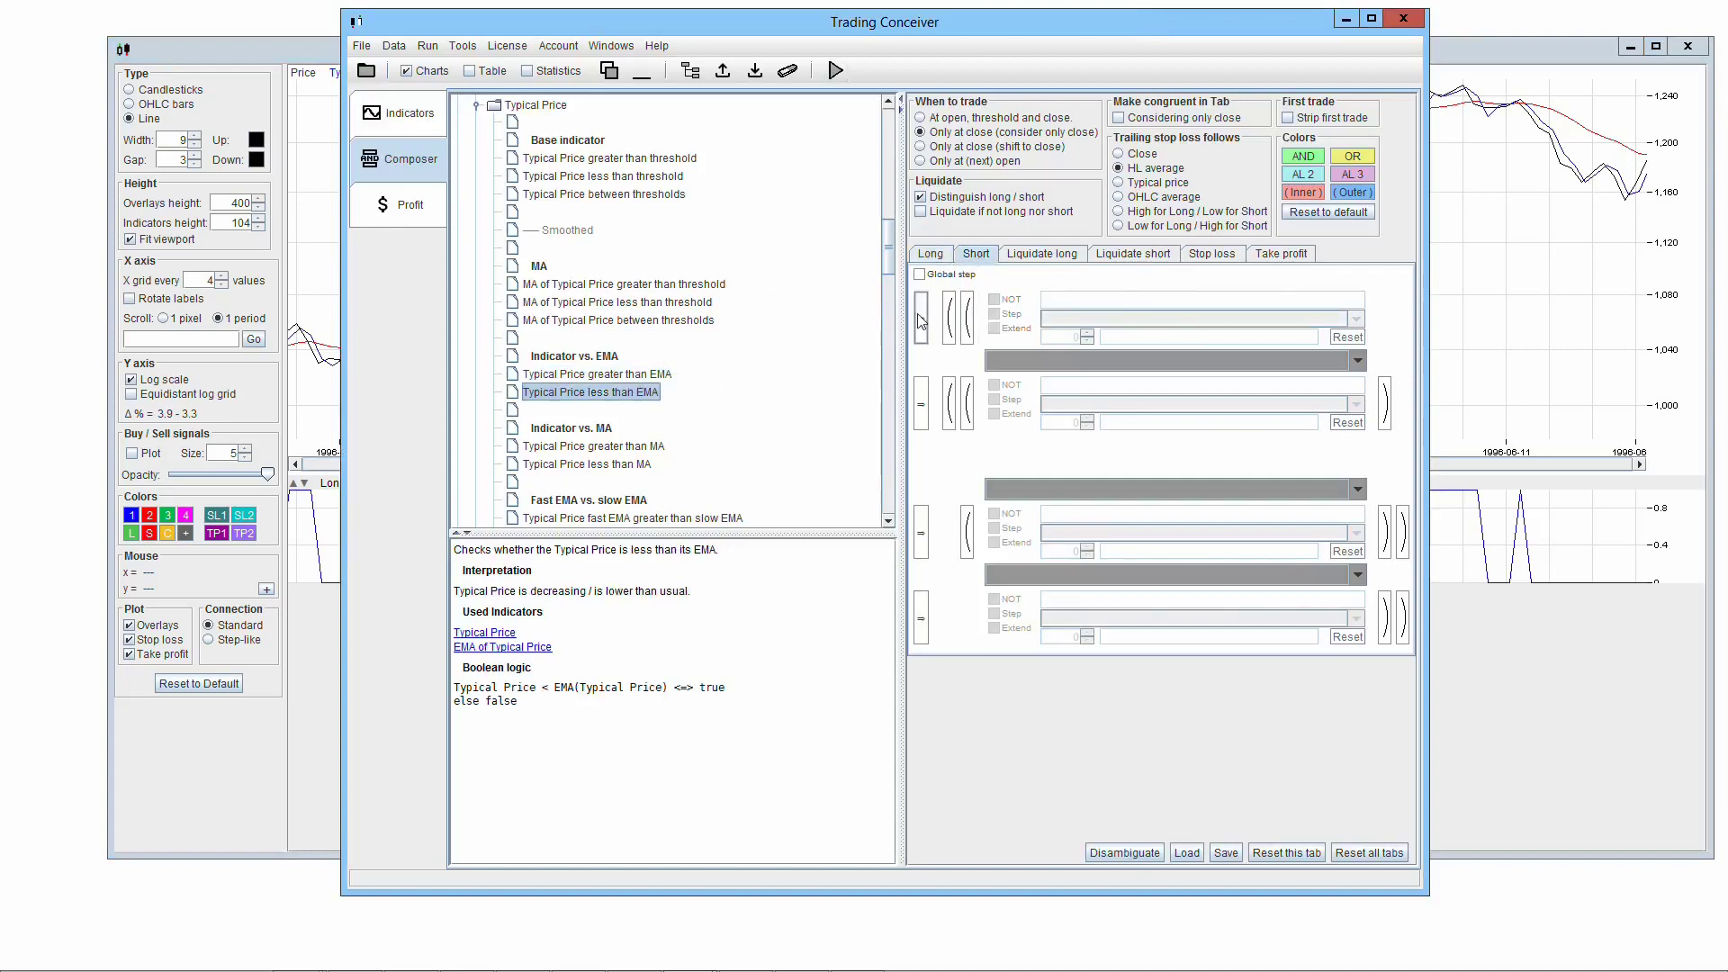
{"action": "left_click", "coordinate": [1071, 337]}
{"action": "type", "text": "1"}
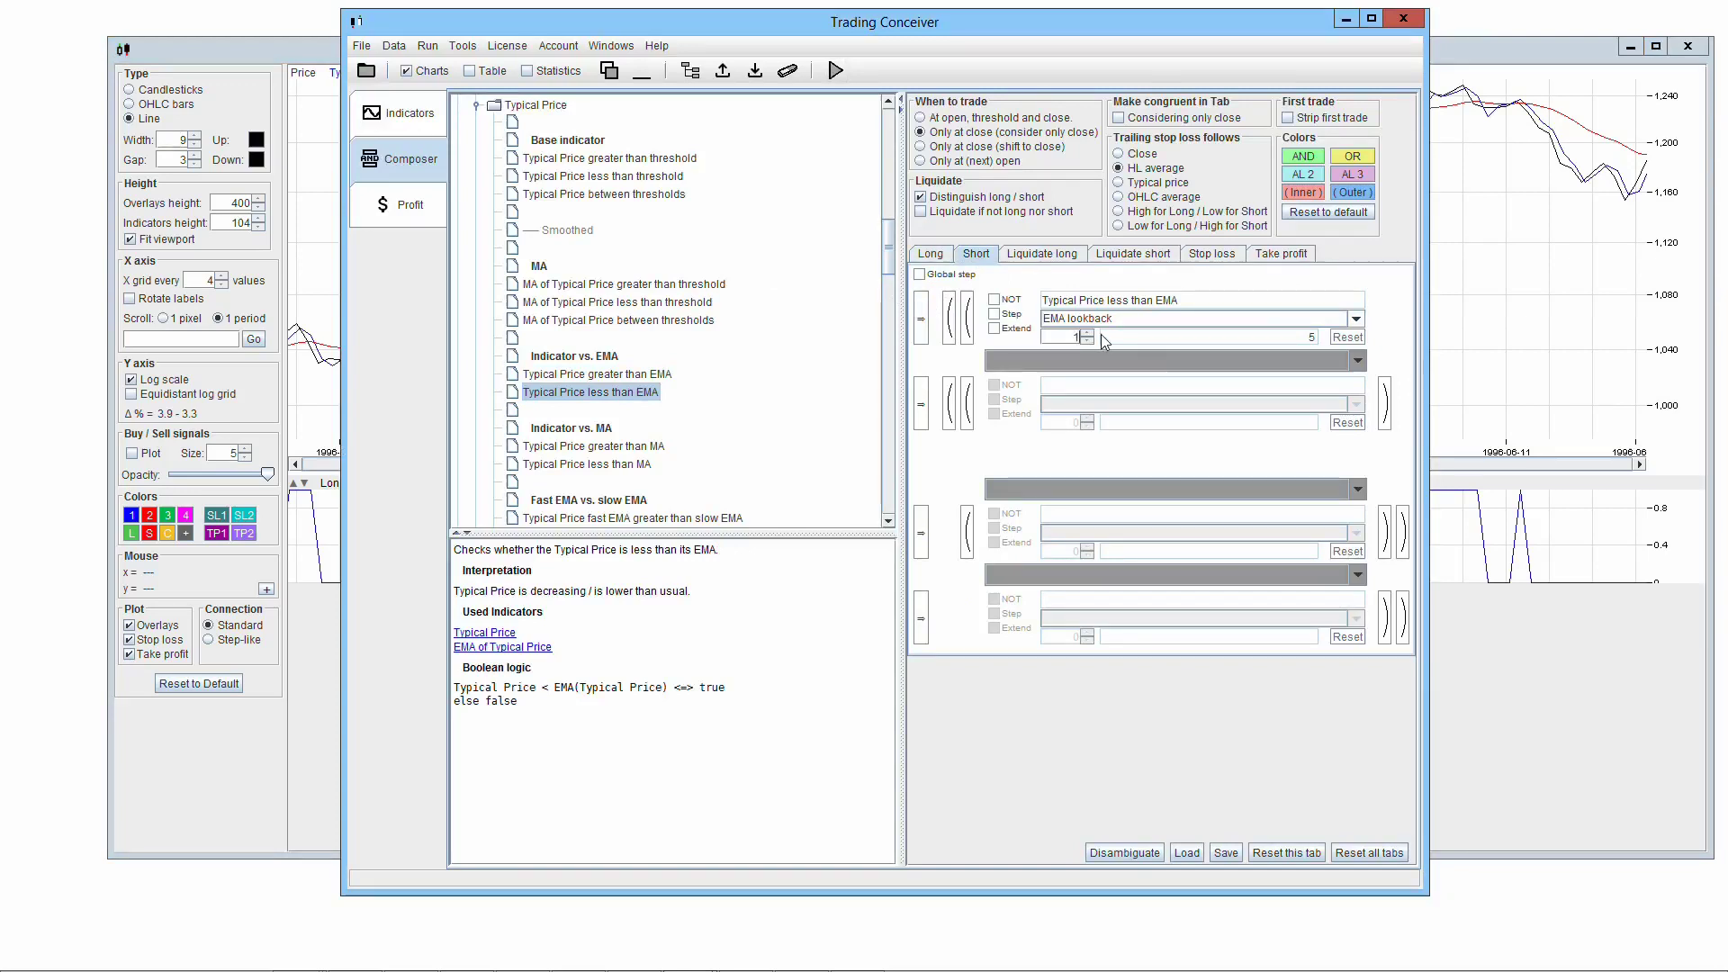
{"action": "left_click", "coordinate": [837, 72]}
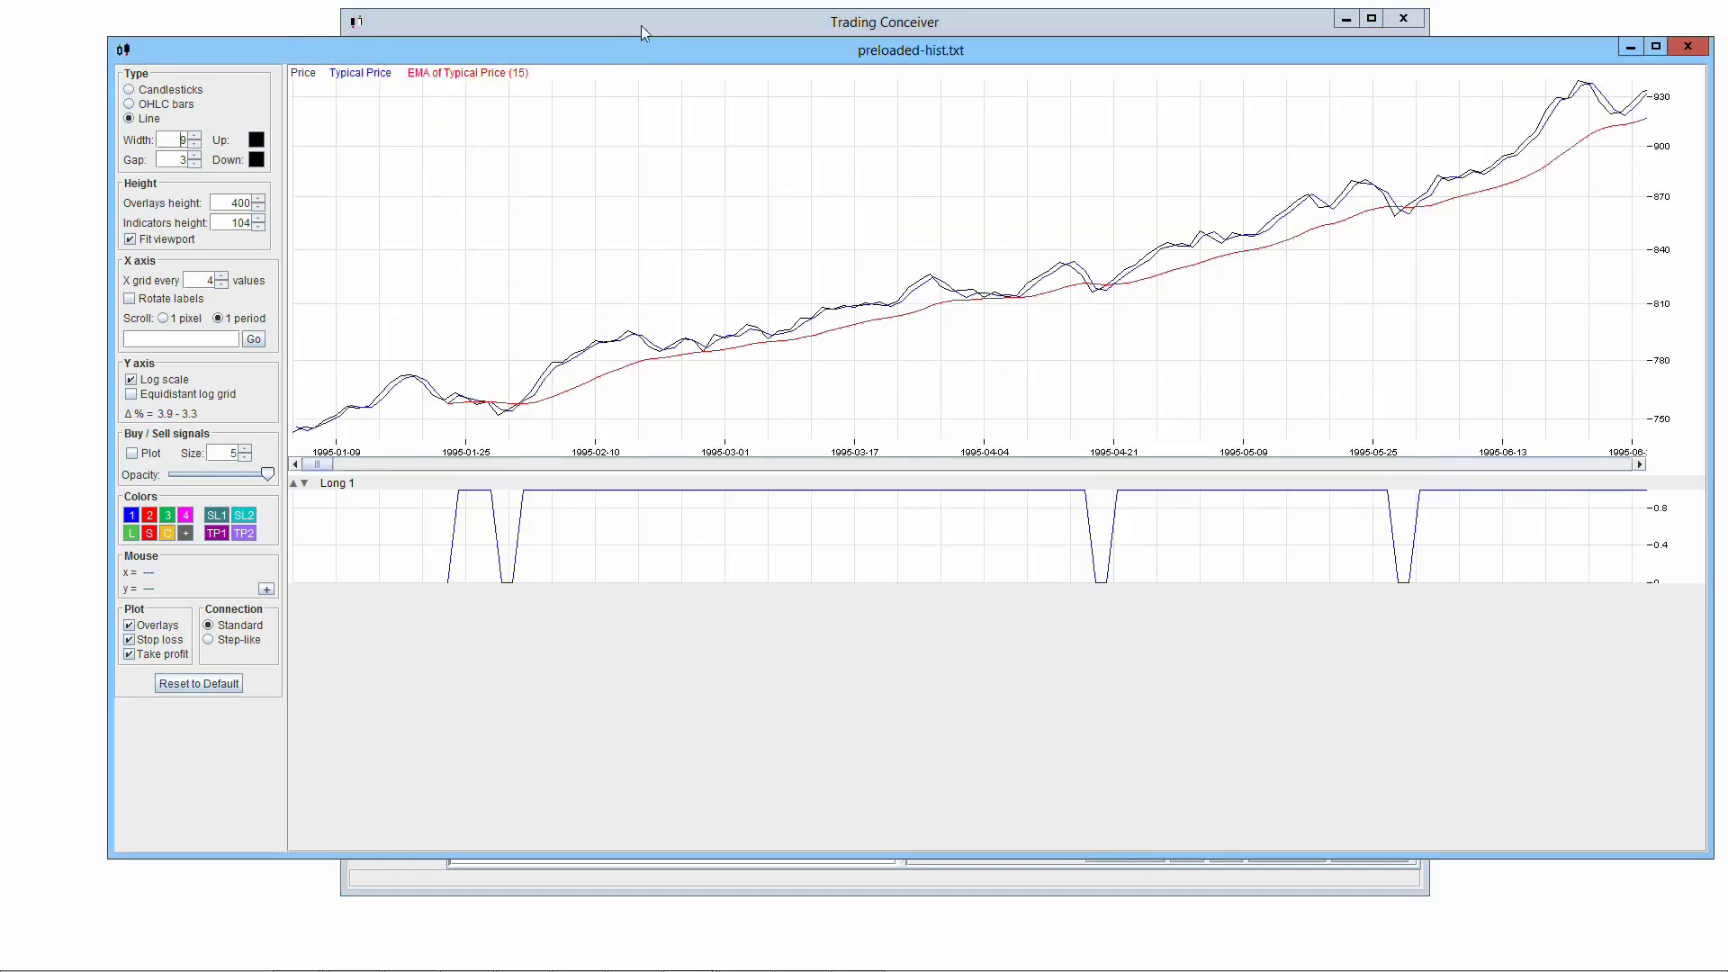
Step: Rerun the strategy with the EMA lookback set to 13 for the Short condition and 12 for the Long condition
{"action": "left_click", "coordinate": [645, 33]}
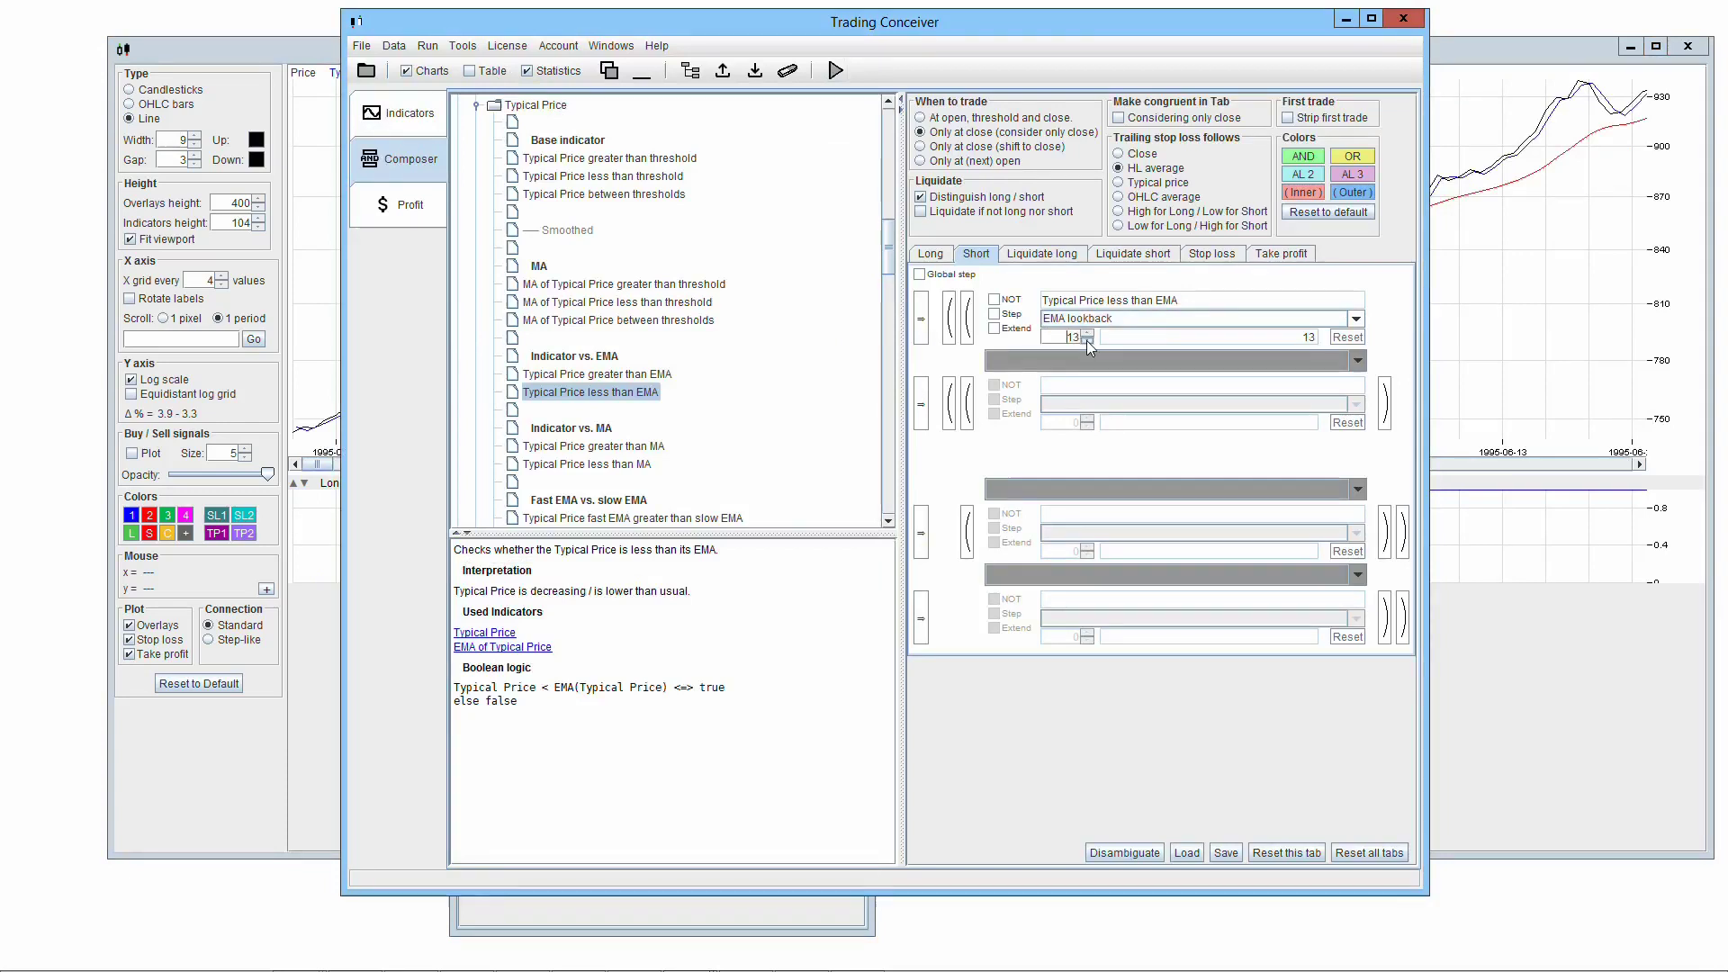
{"action": "left_click", "coordinate": [937, 253]}
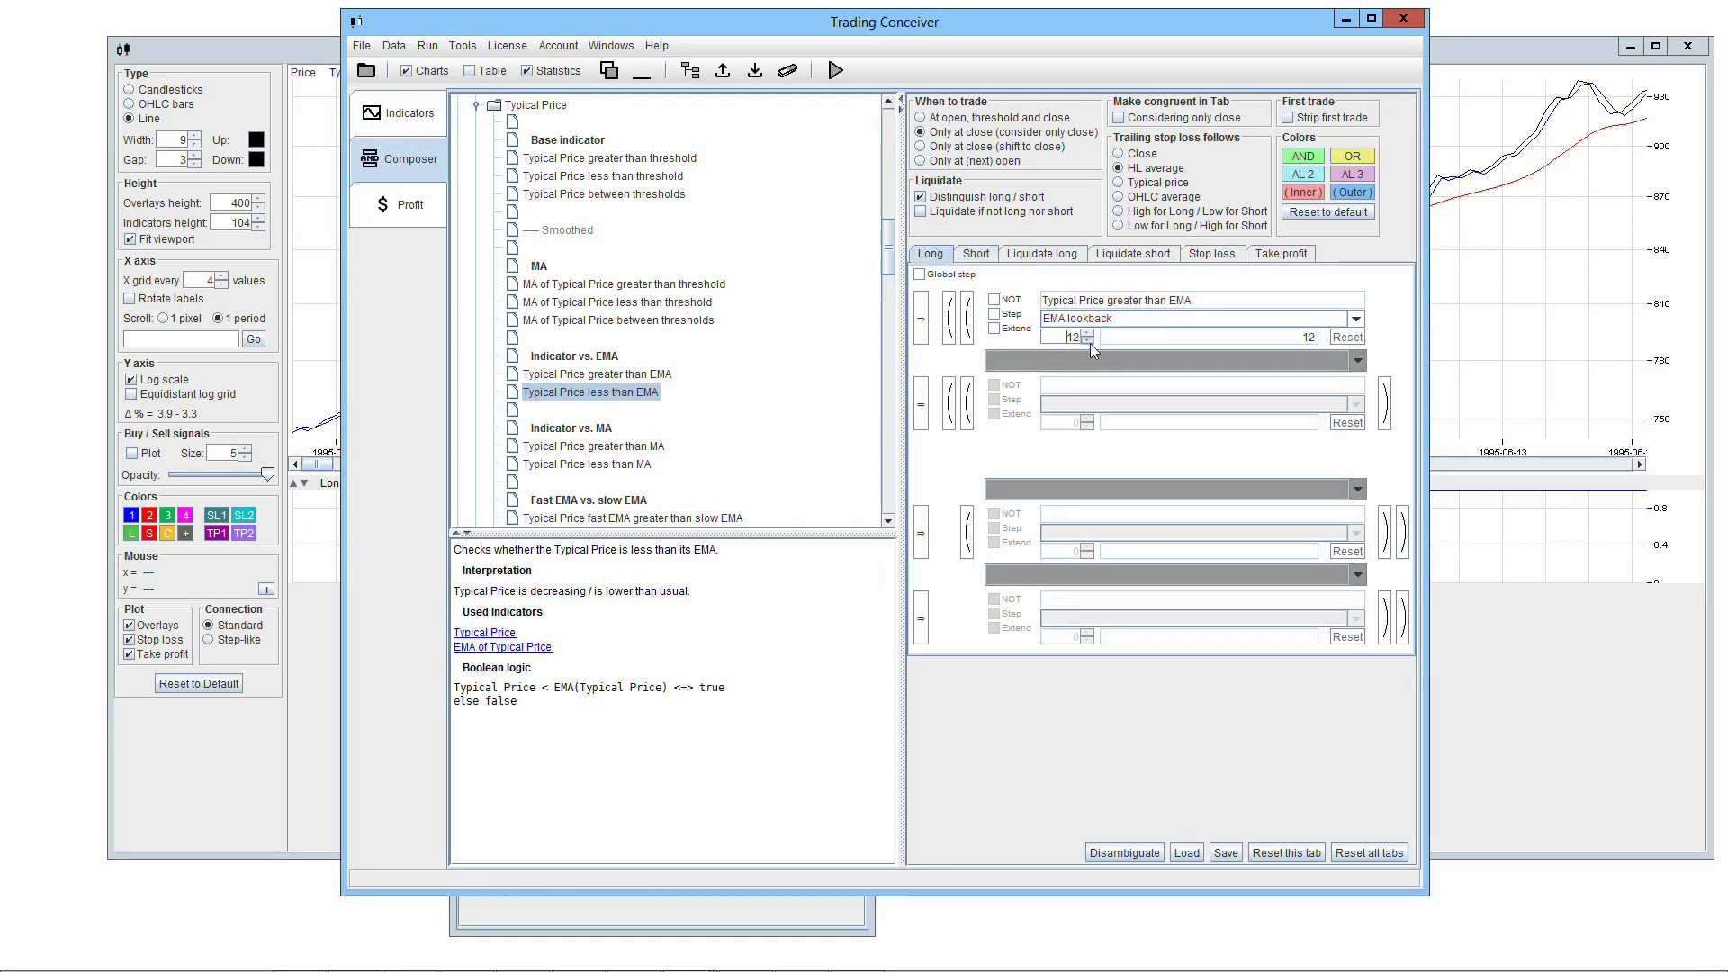
{"action": "left_click", "coordinate": [835, 70]}
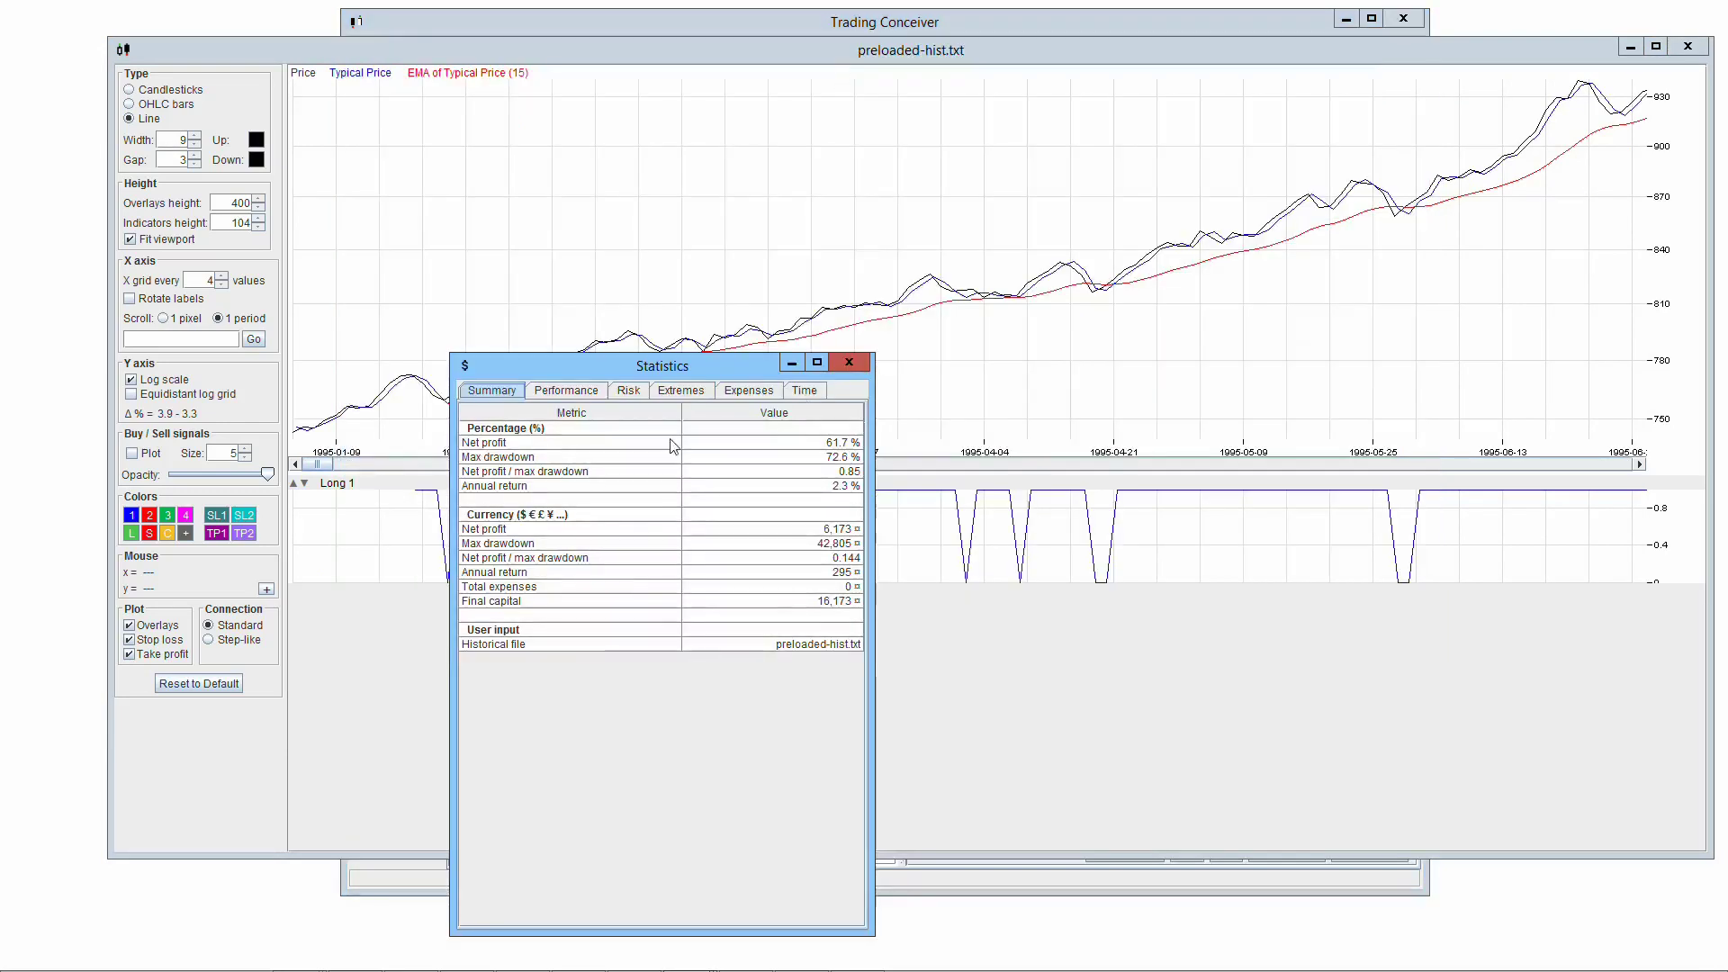
Step: Review the interpretation and Boolean logic of the Typical Price greater than MA condition in the Composer
{"action": "left_click", "coordinate": [740, 28]}
{"action": "left_click", "coordinate": [591, 447]}
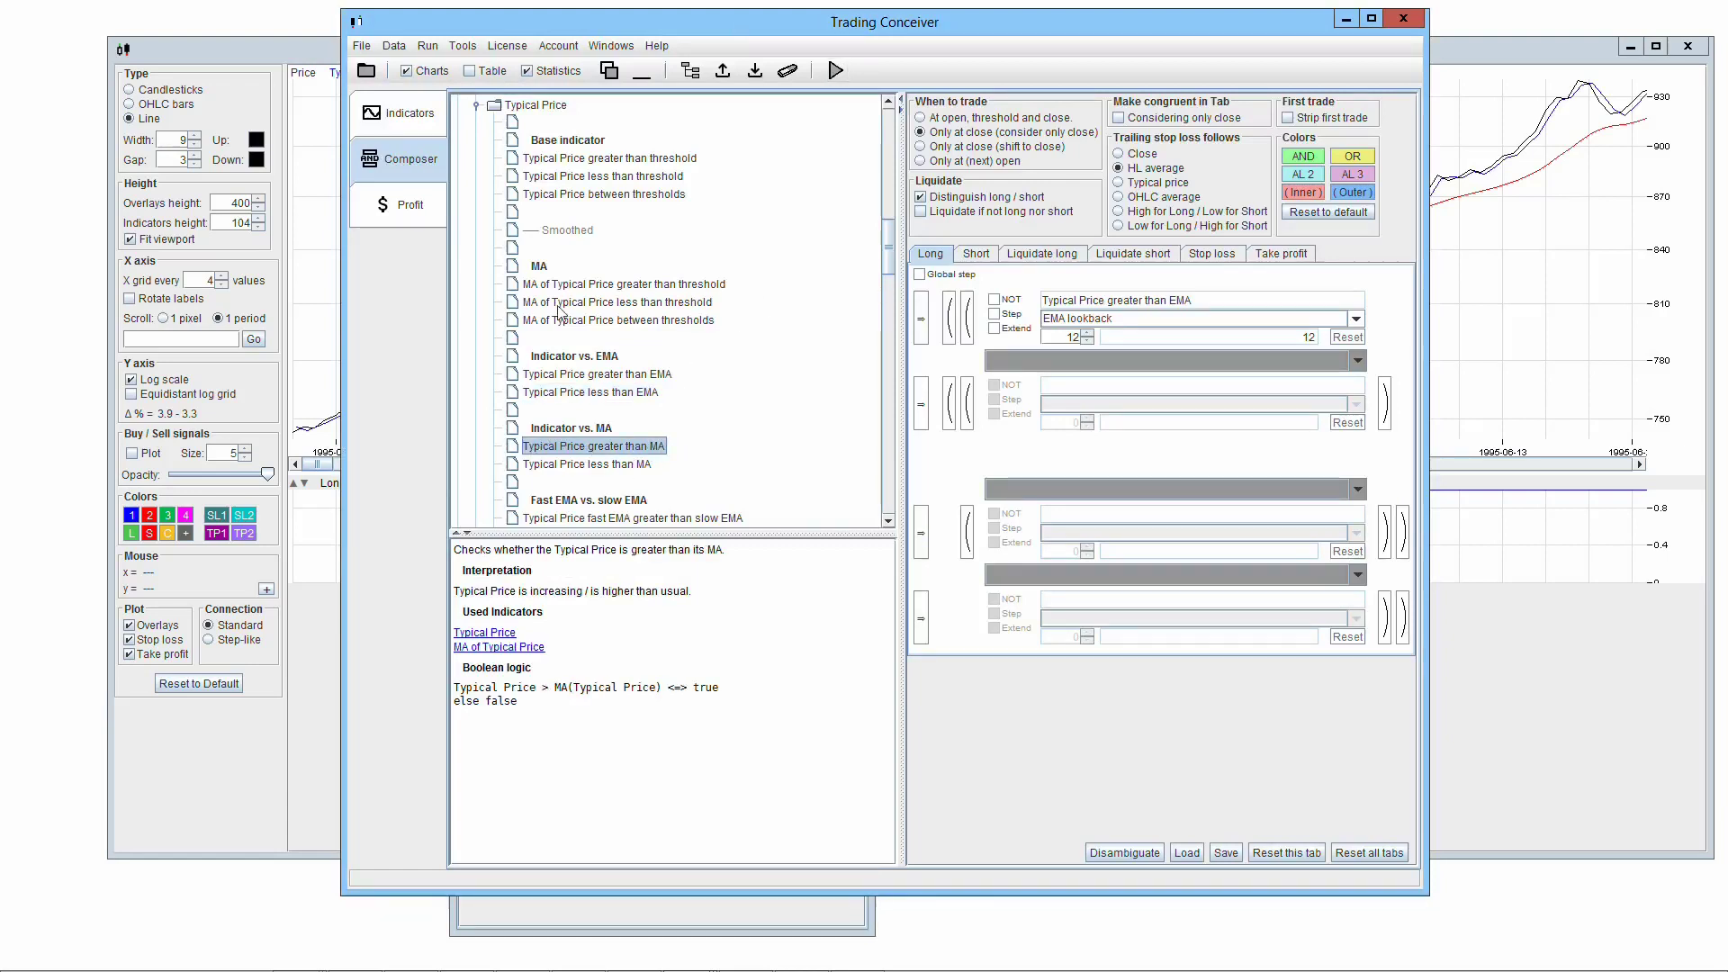
{"action": "key", "text": "ctrl+Page_Up"}
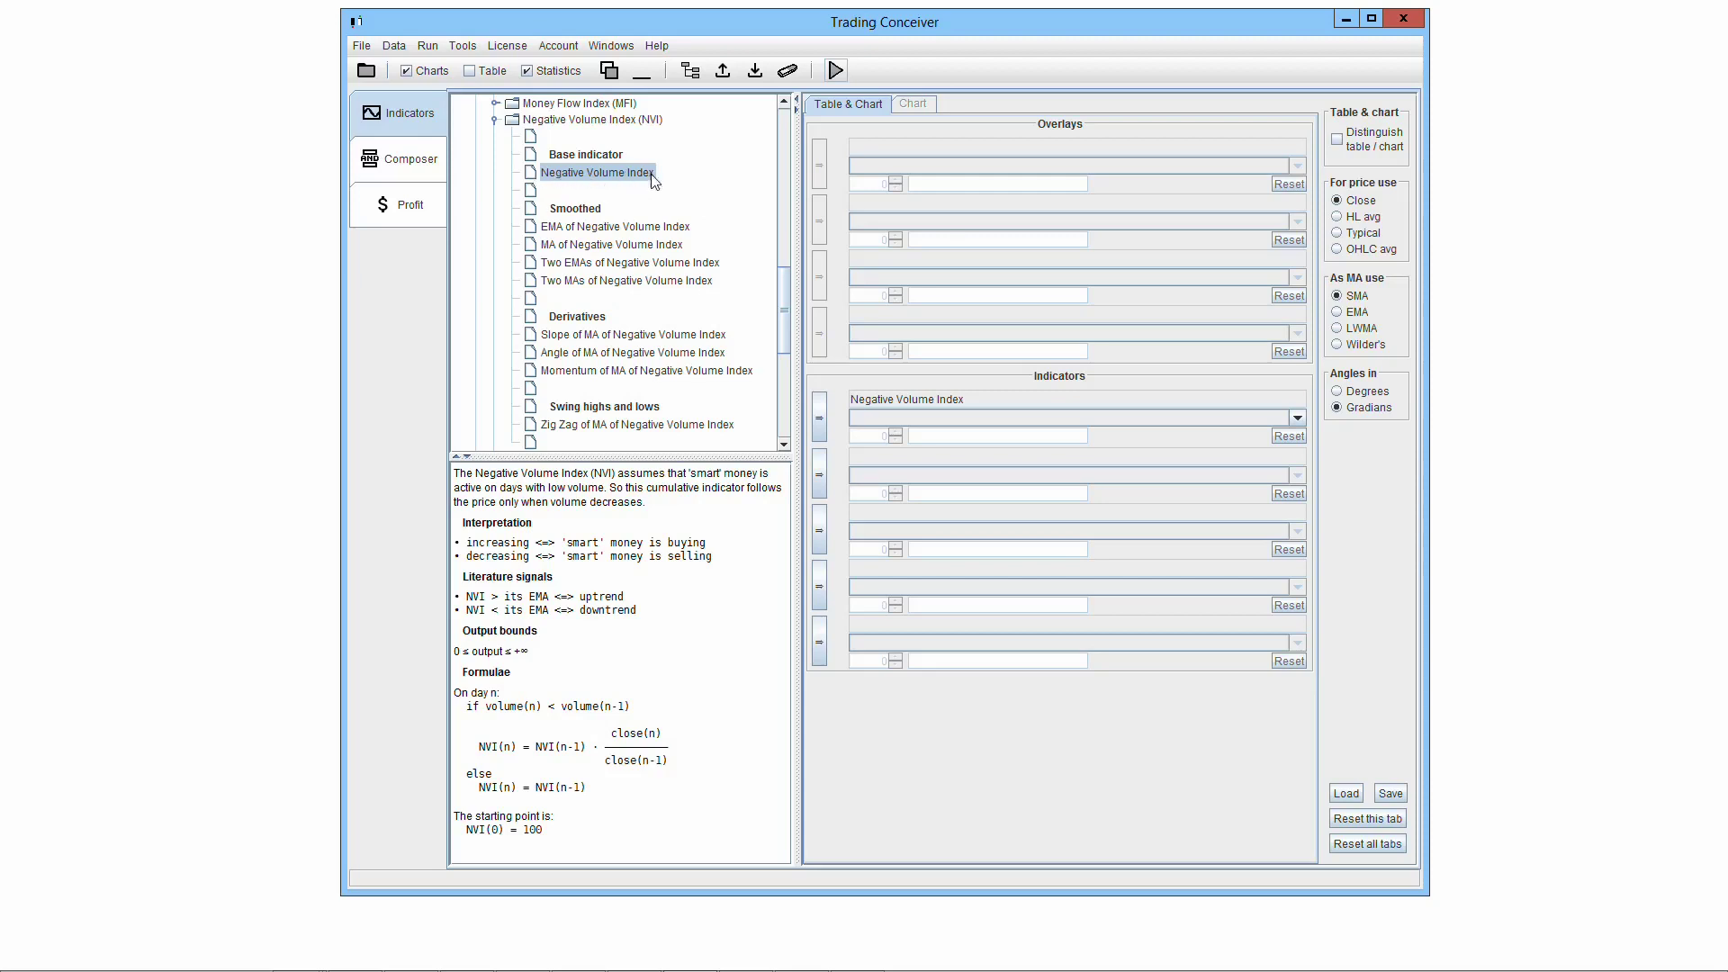
Step: Review the Negative Volume Index base indicator and highlight its two literature signals comparing NVI with its EMA
{"action": "mouse_move", "coordinate": [780, 277]}
{"action": "left_mouse_down"}
{"action": "mouse_move", "coordinate": [761, 382]}
{"action": "mouse_move", "coordinate": [783, 262]}
{"action": "left_mouse_up"}
{"action": "left_click", "coordinate": [599, 216]}
{"action": "left_click", "coordinate": [646, 234]}
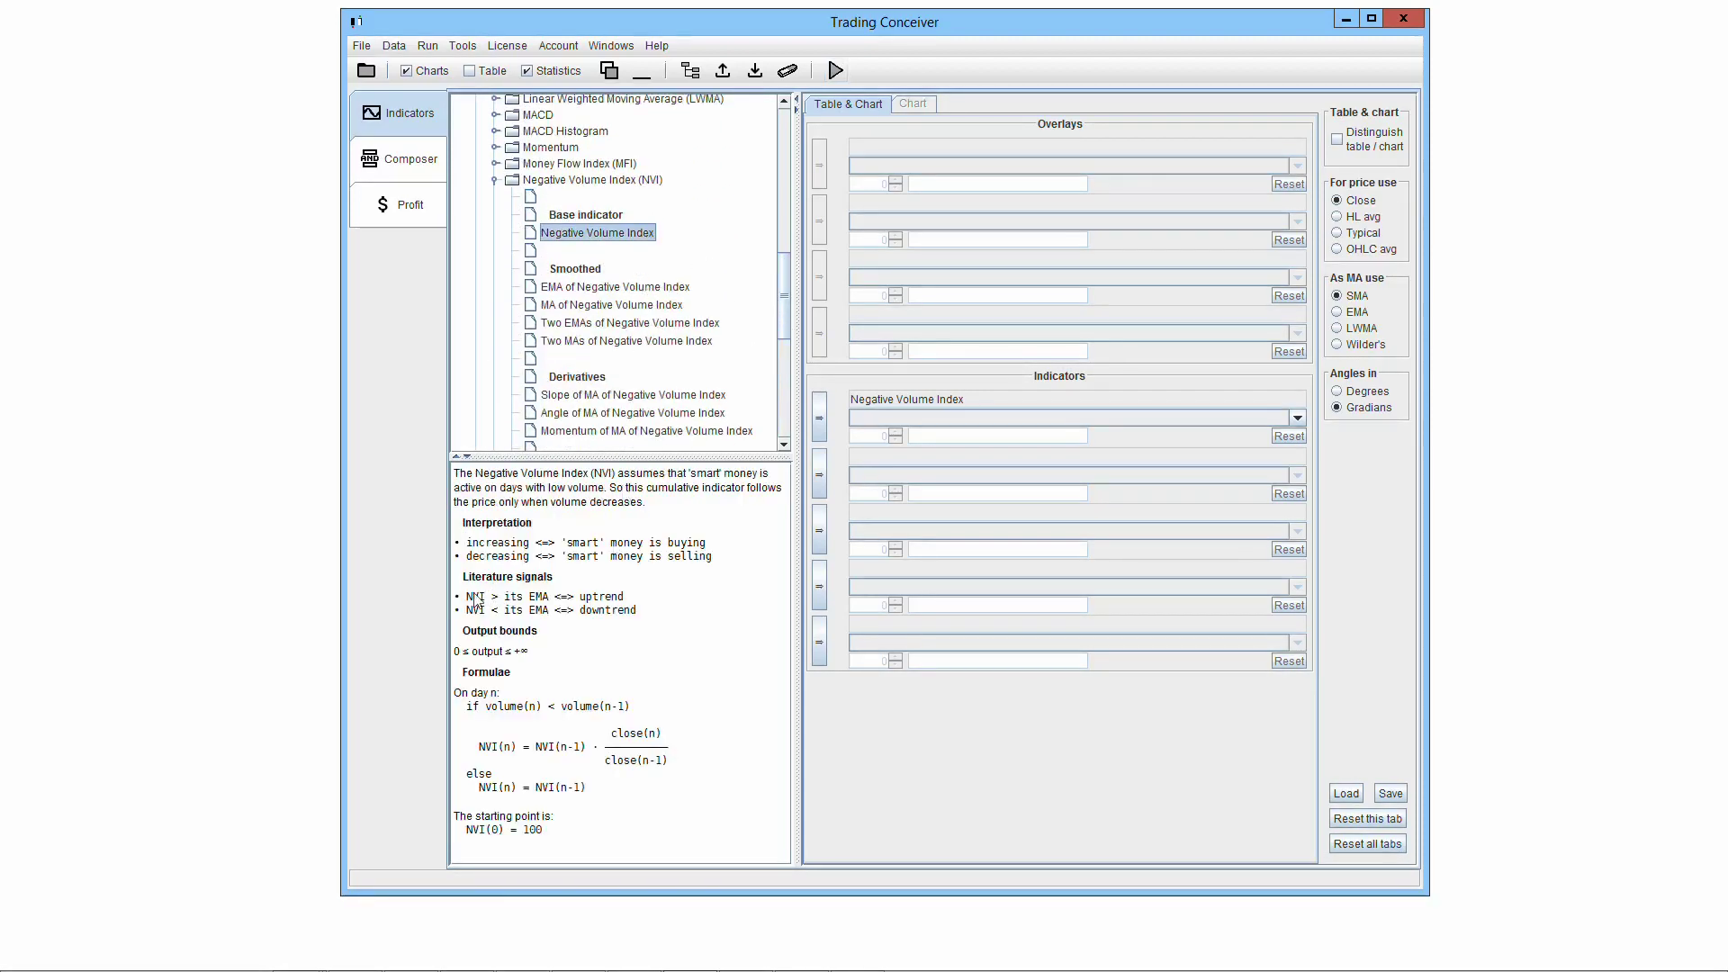
{"action": "left_click_drag", "start_coordinate": [456, 599], "coordinate": [656, 620]}
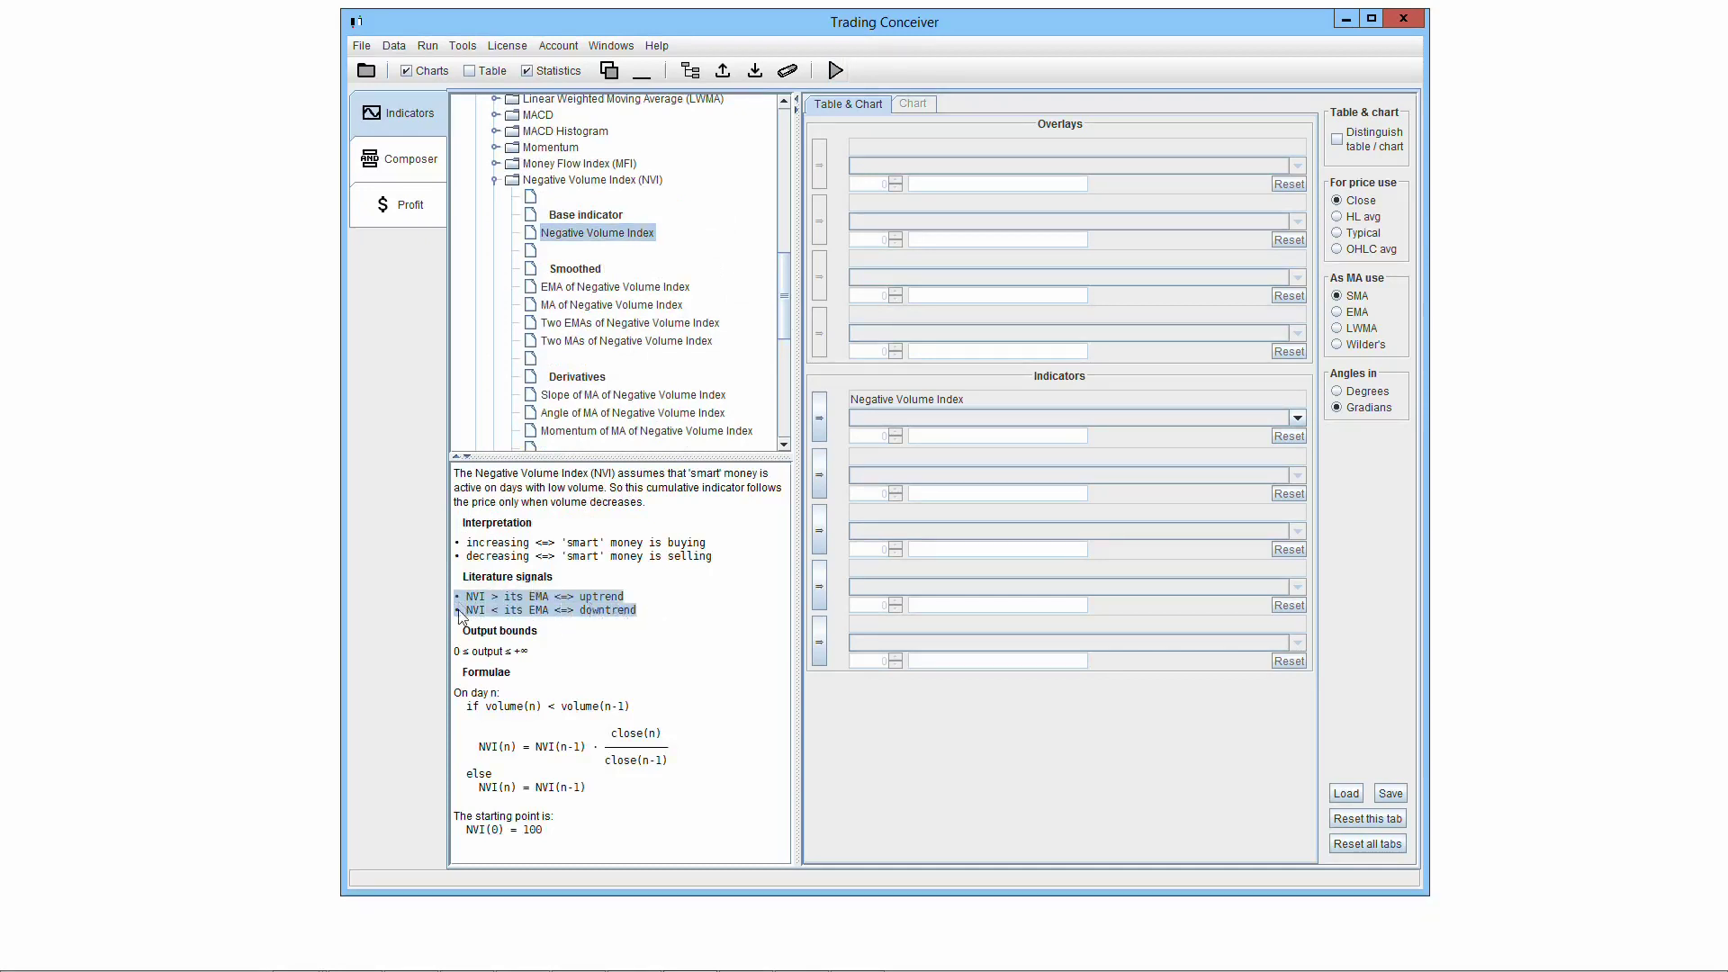
Step: Assign Negative Volume Index greater than EMA as the first Long condition in the Composer and show the Short conditions
{"action": "left_click", "coordinate": [432, 167]}
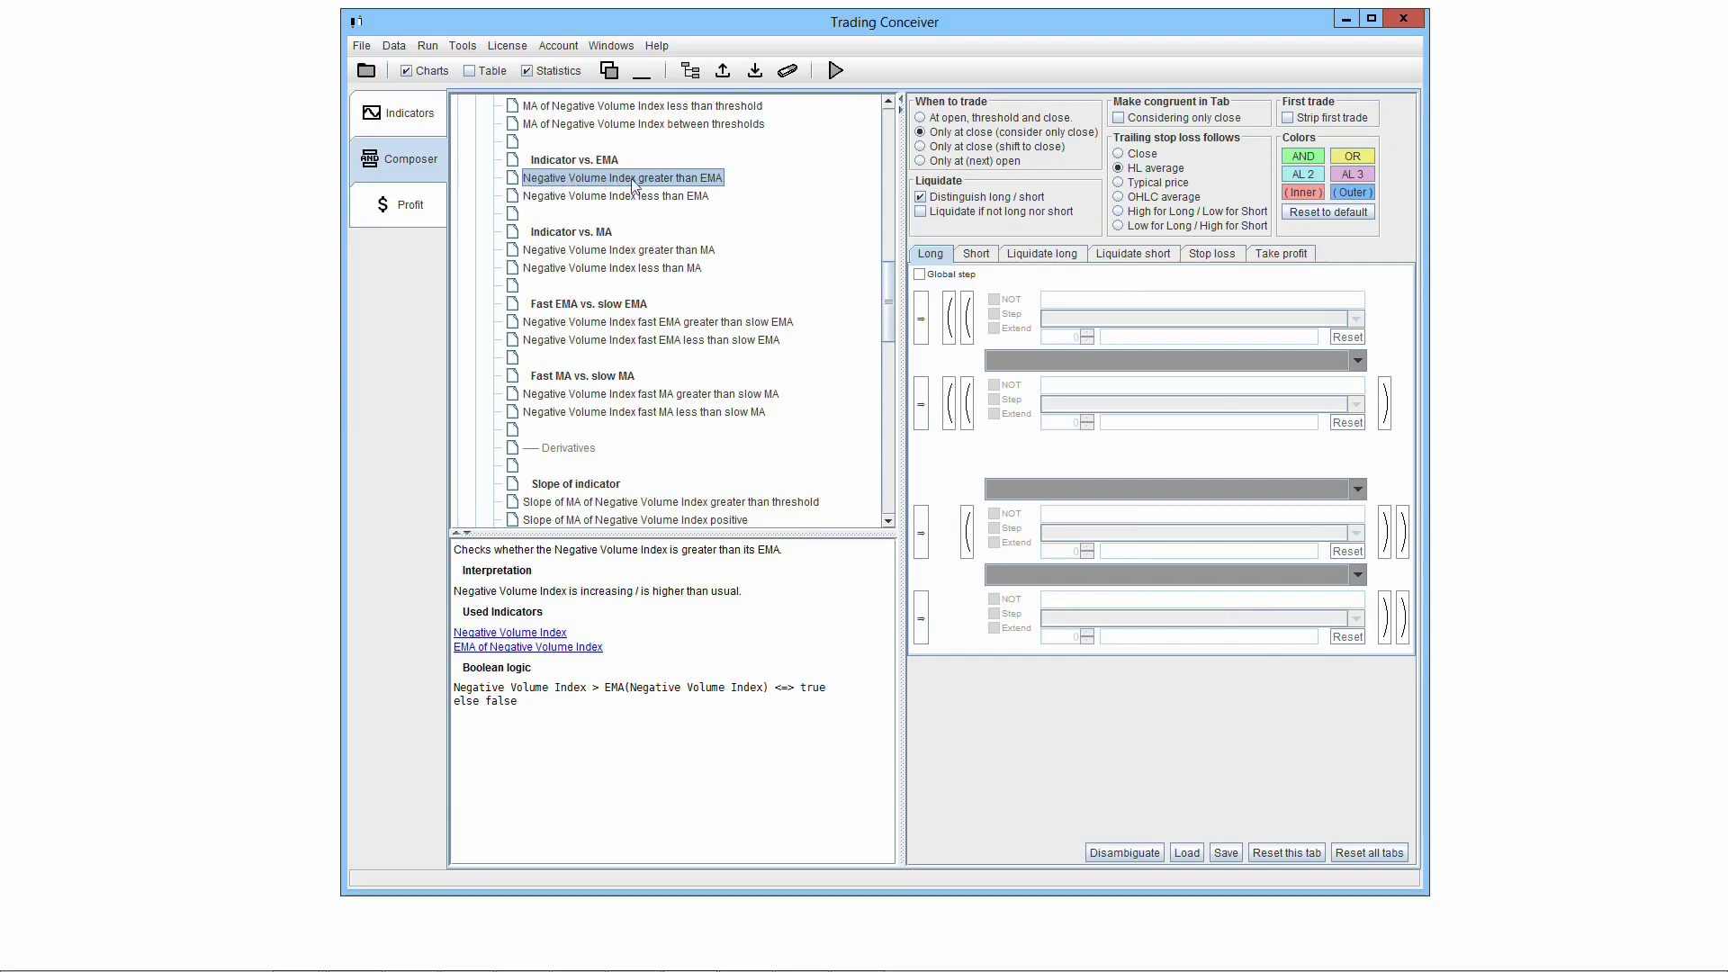
{"action": "left_click_drag", "start_coordinate": [744, 195], "coordinate": [920, 317]}
{"action": "left_click", "coordinate": [976, 255]}
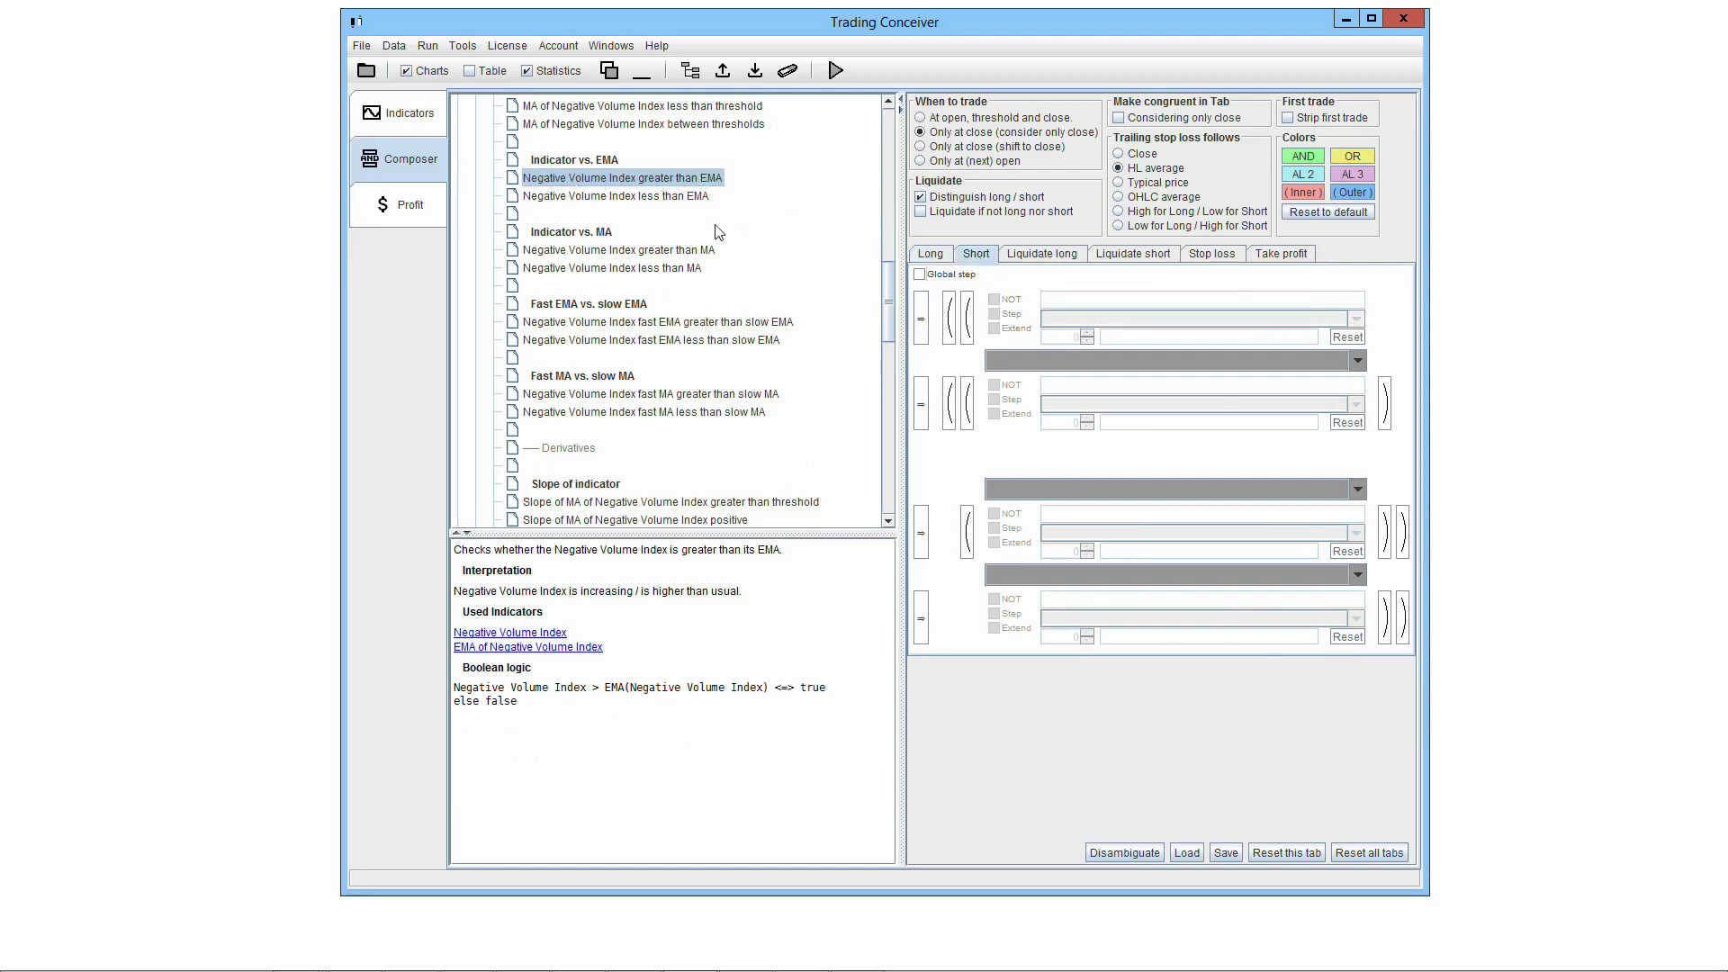
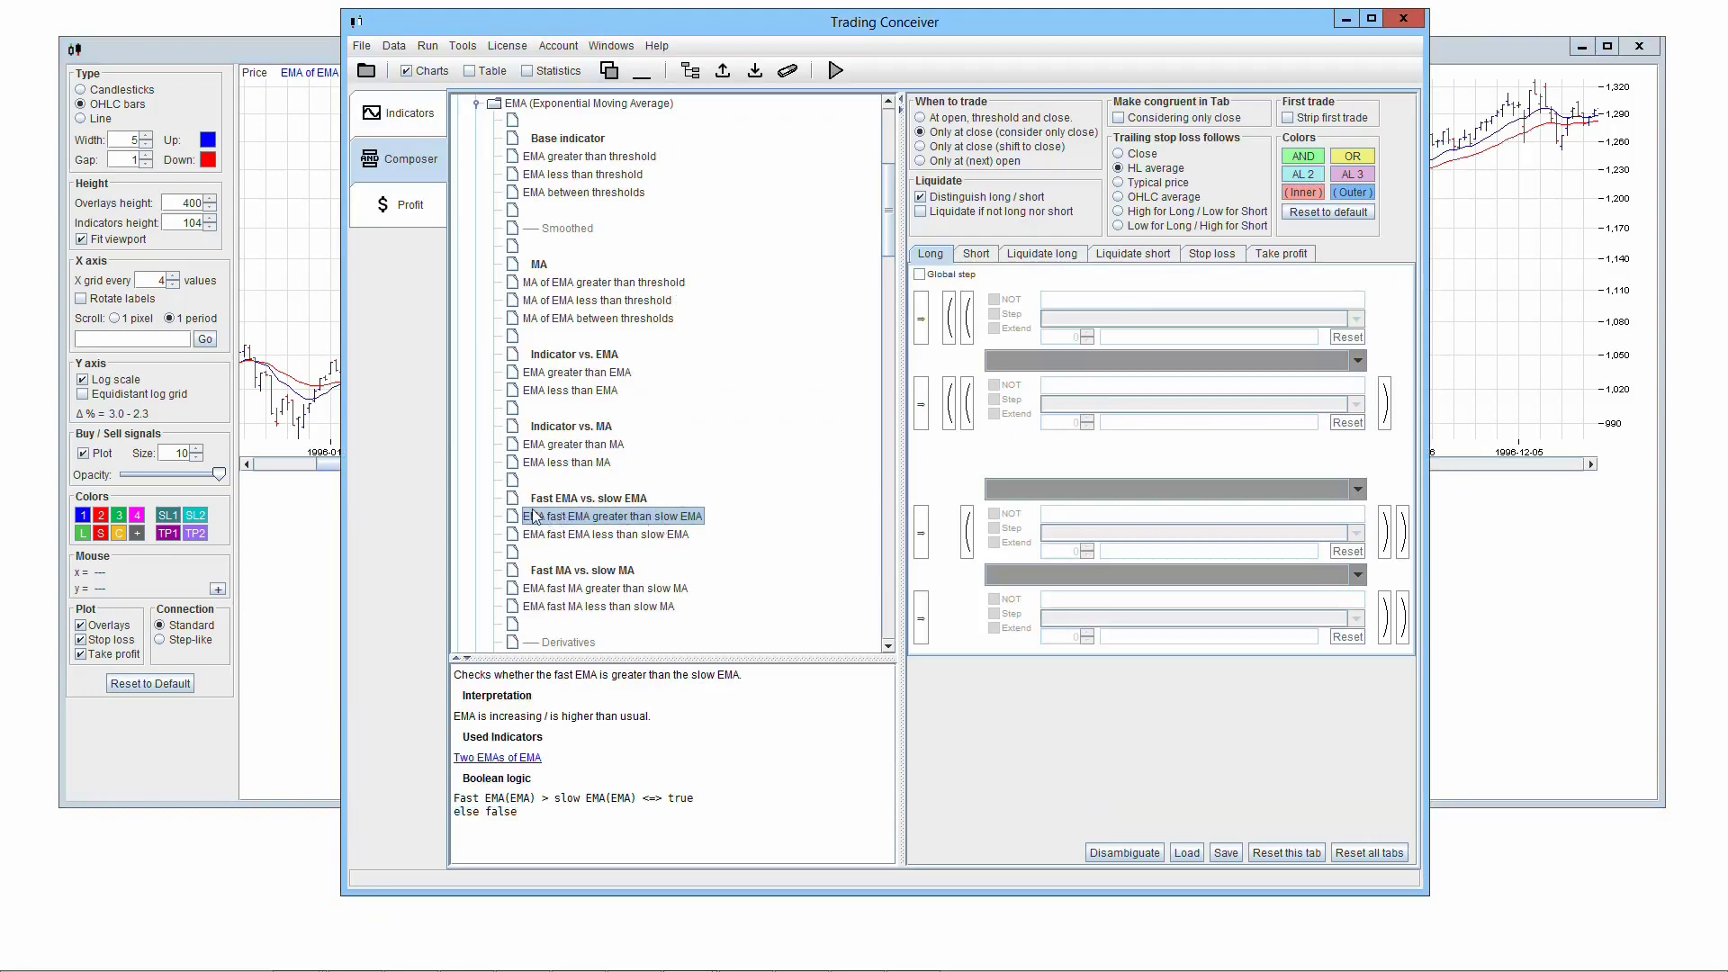
Step: Add EMA fast EMA greater than slow EMA as the first Long condition and set its EMA lookback to 1
{"action": "left_click", "coordinate": [923, 317]}
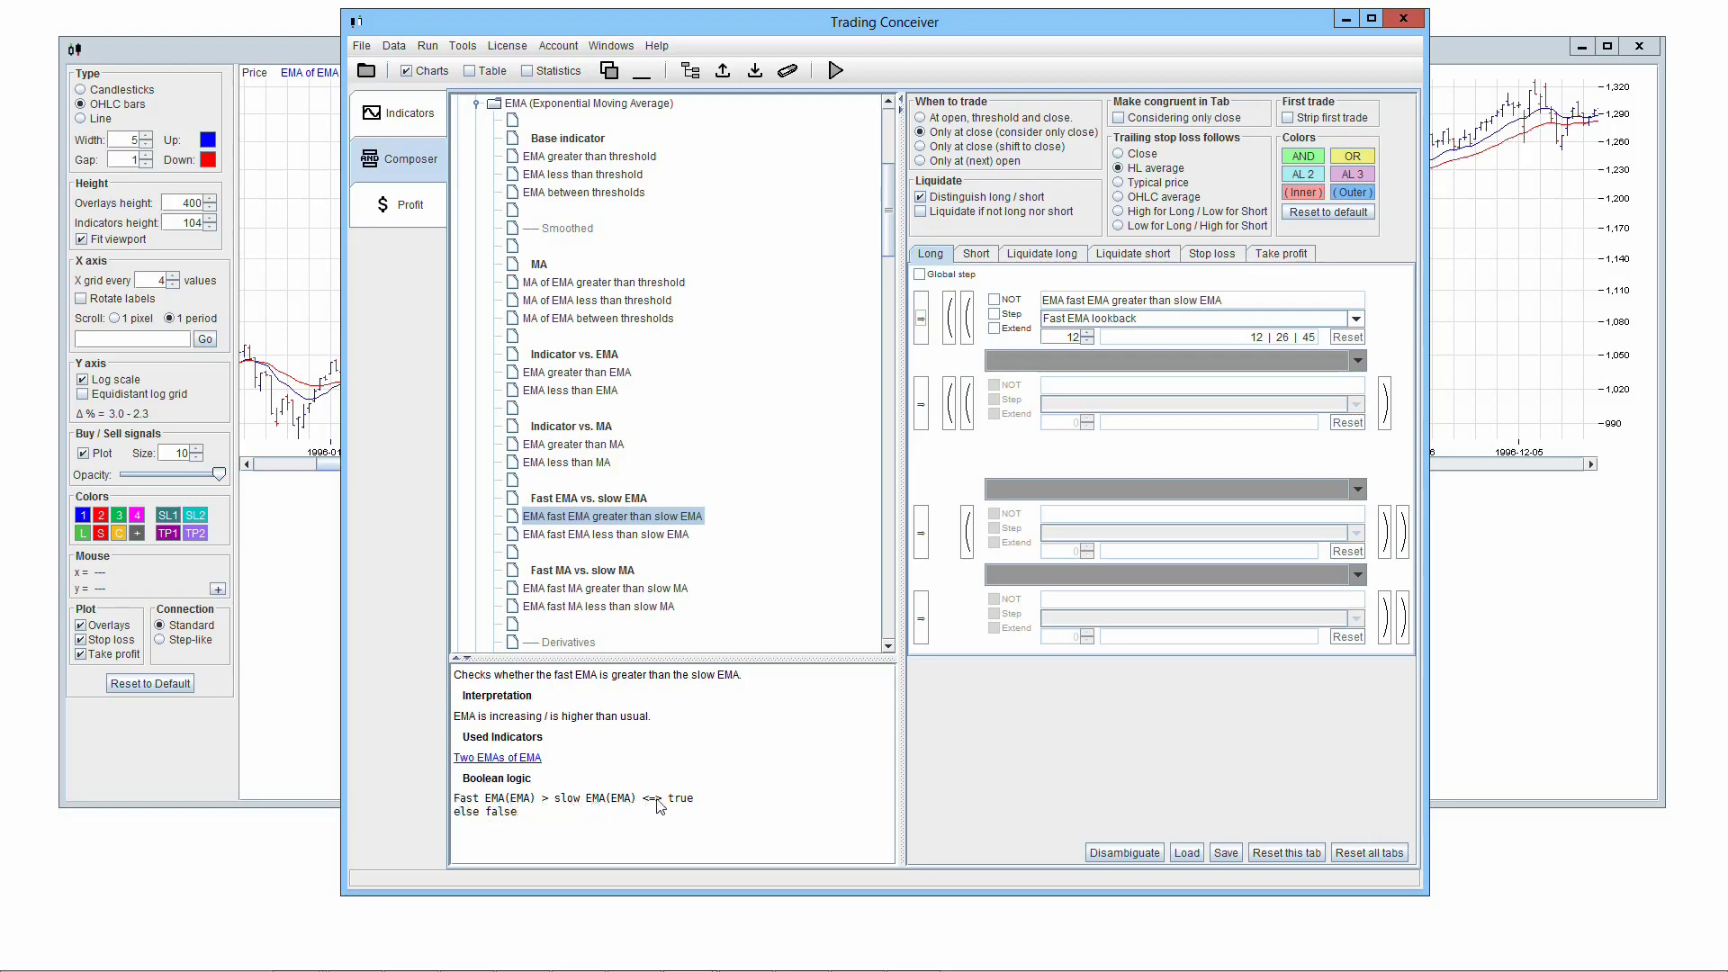
{"action": "left_click", "coordinate": [1072, 320]}
{"action": "left_click", "coordinate": [1073, 365]}
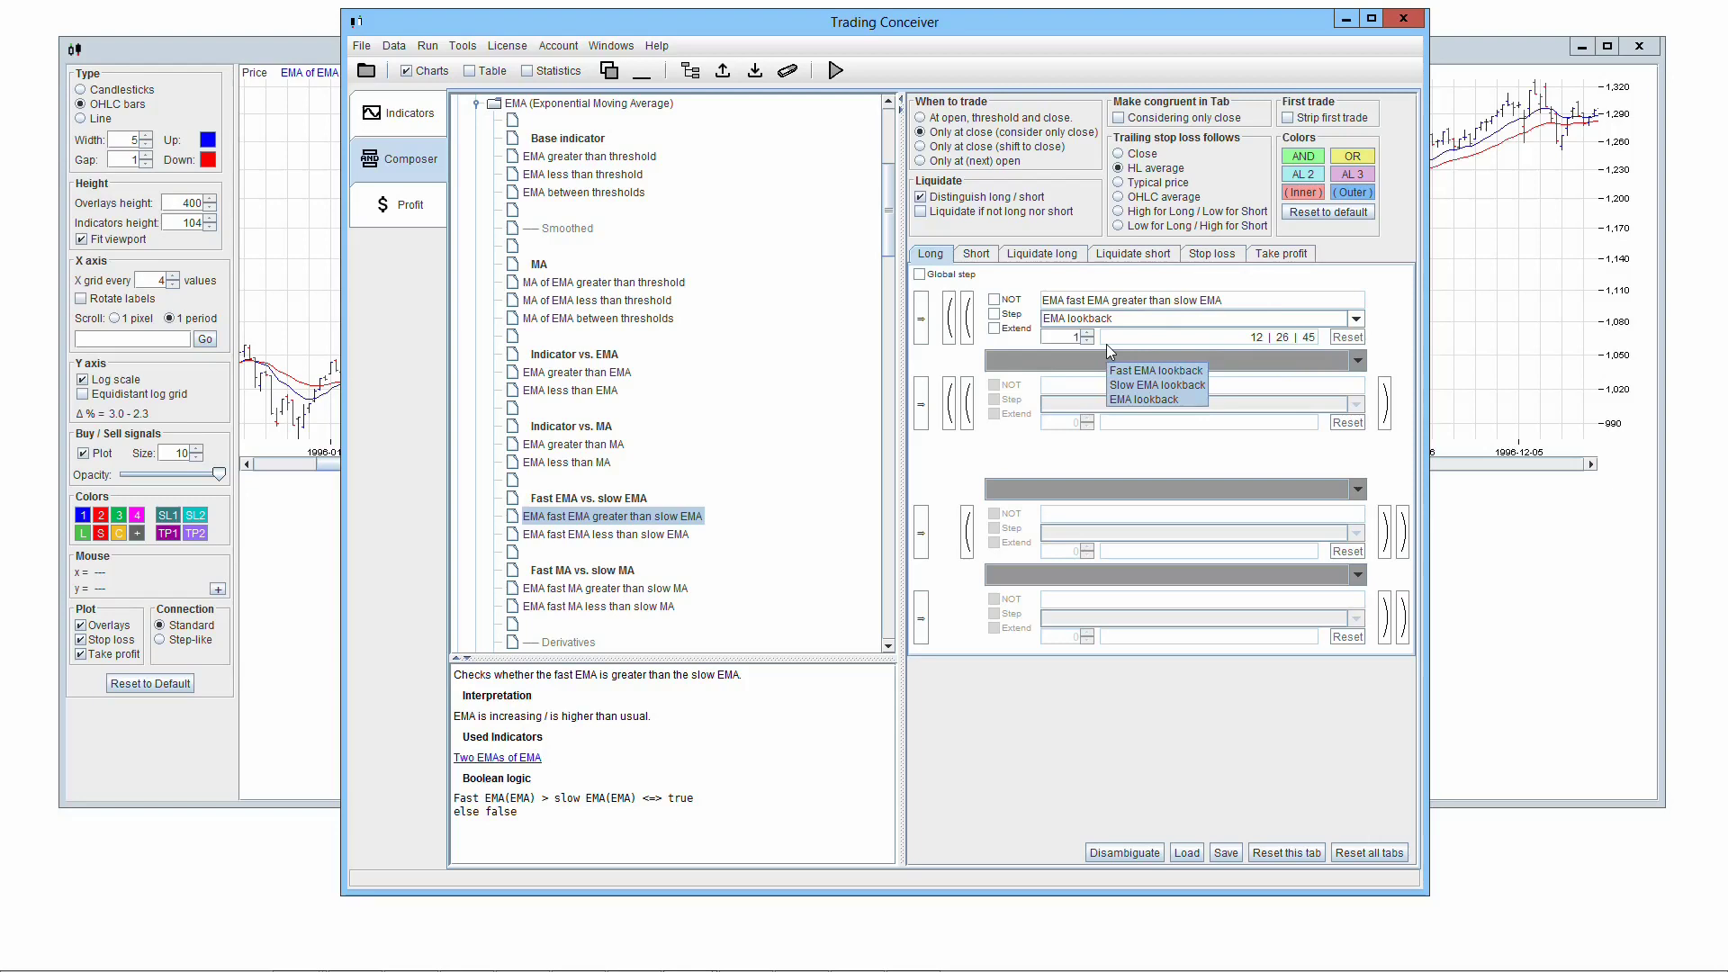
{"action": "type", "text": "1"}
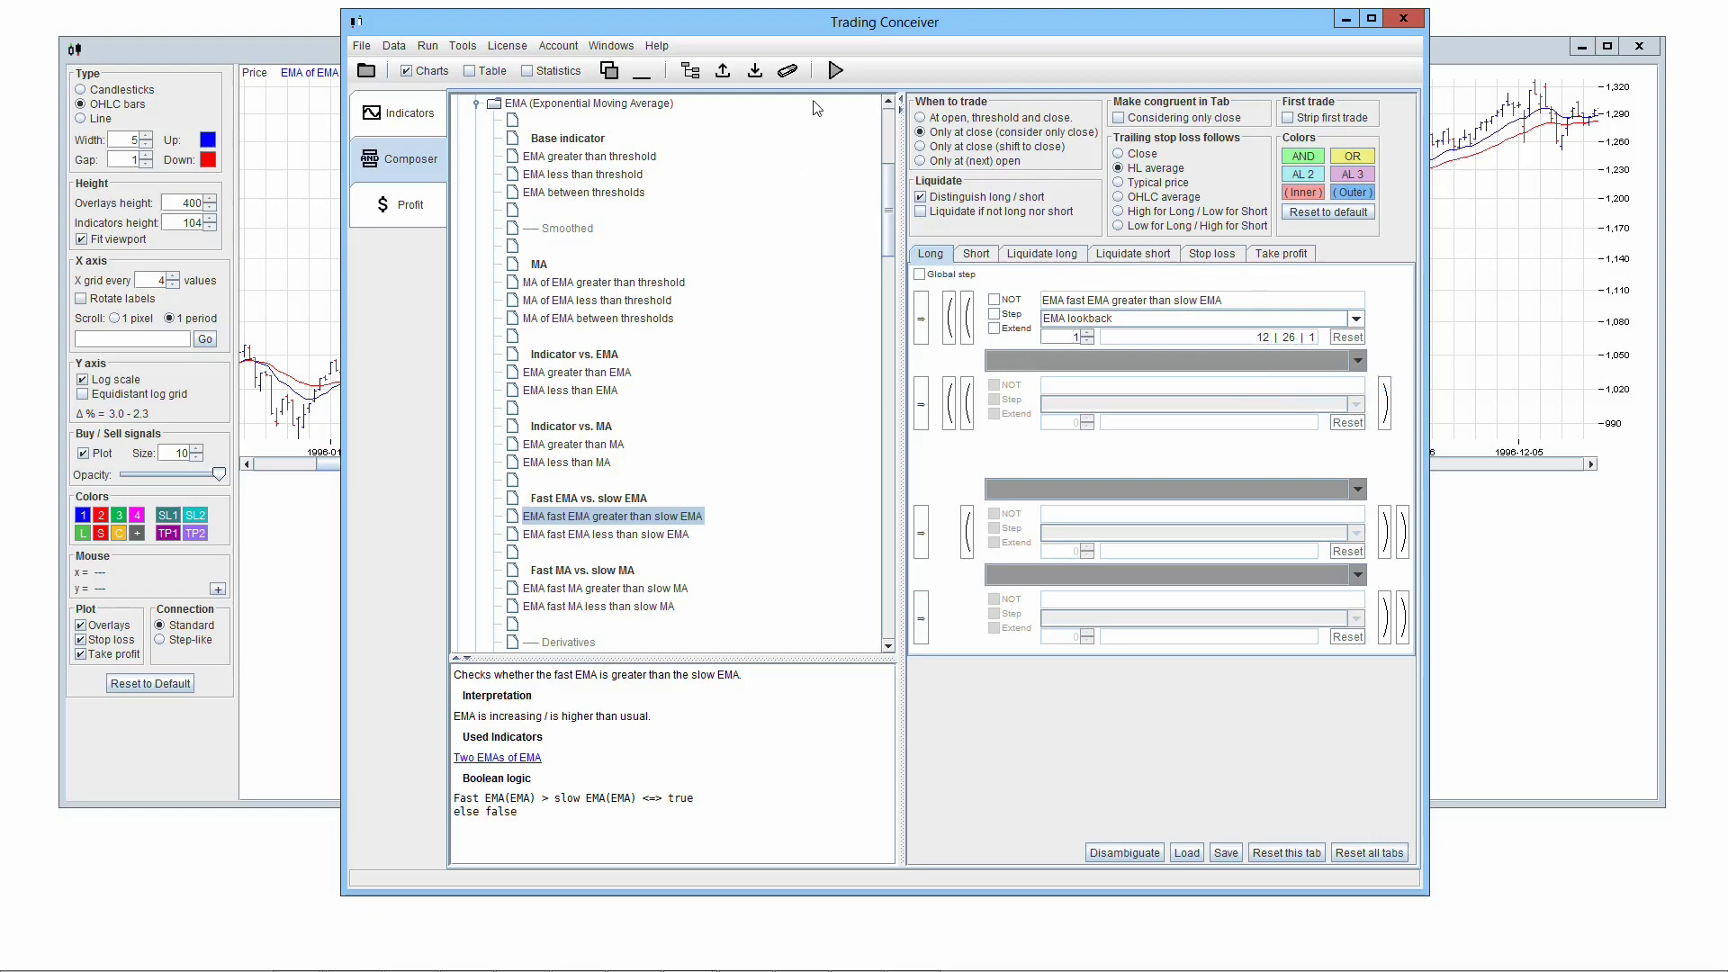
Step: Run the strategy and inspect the Long 1 signal against the two EMAs in the 1996 part of the chart
{"action": "left_click", "coordinate": [836, 70]}
{"action": "left_click", "coordinate": [416, 463]}
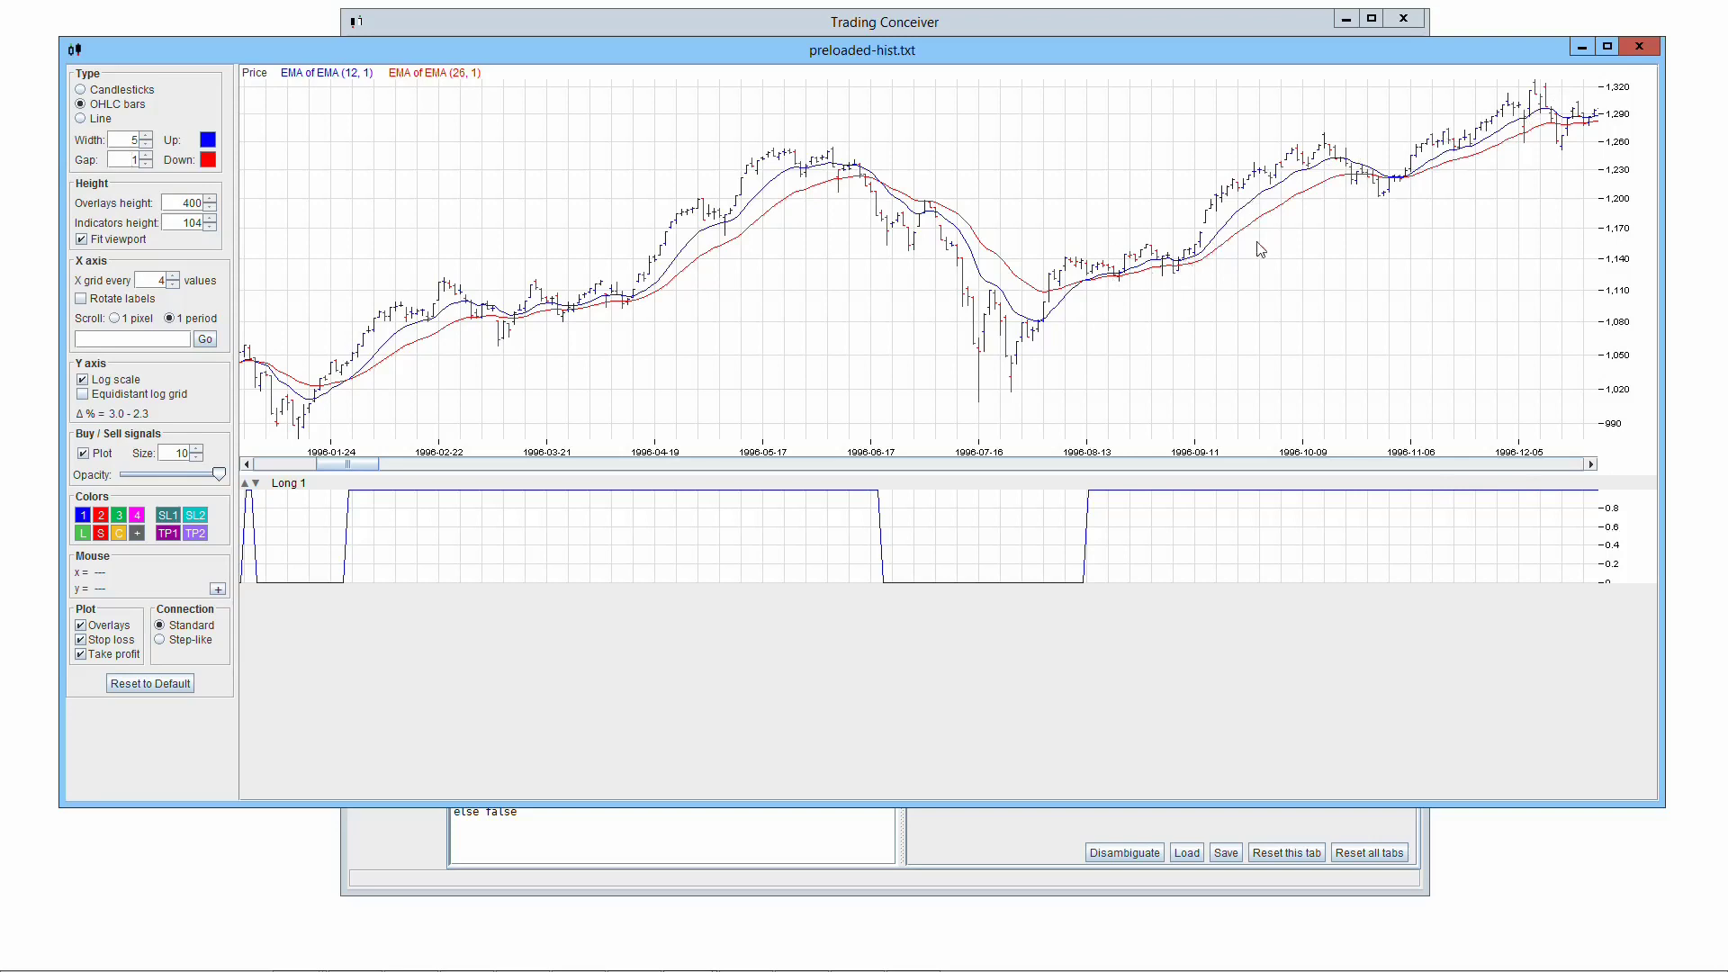
{"action": "left_click", "coordinate": [1063, 21]}
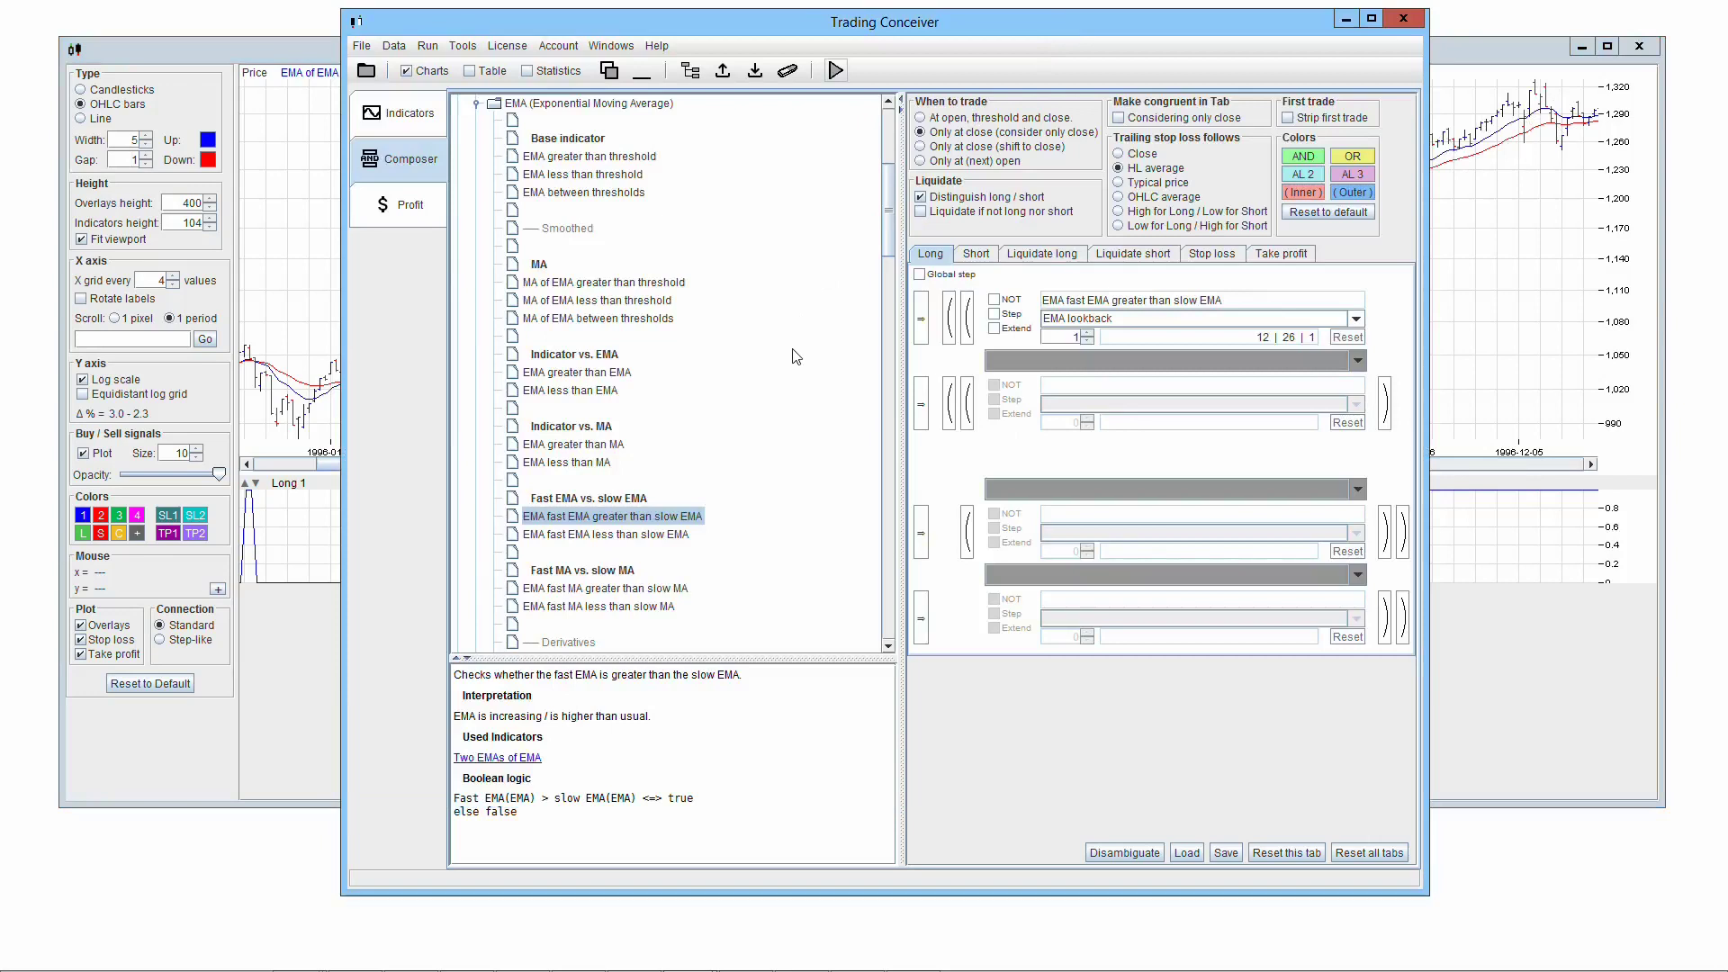
Step: Run the strategy with EMA fast EMA less than slow EMA, EMA lookback 1, as the first Short condition
{"action": "left_click", "coordinate": [981, 256]}
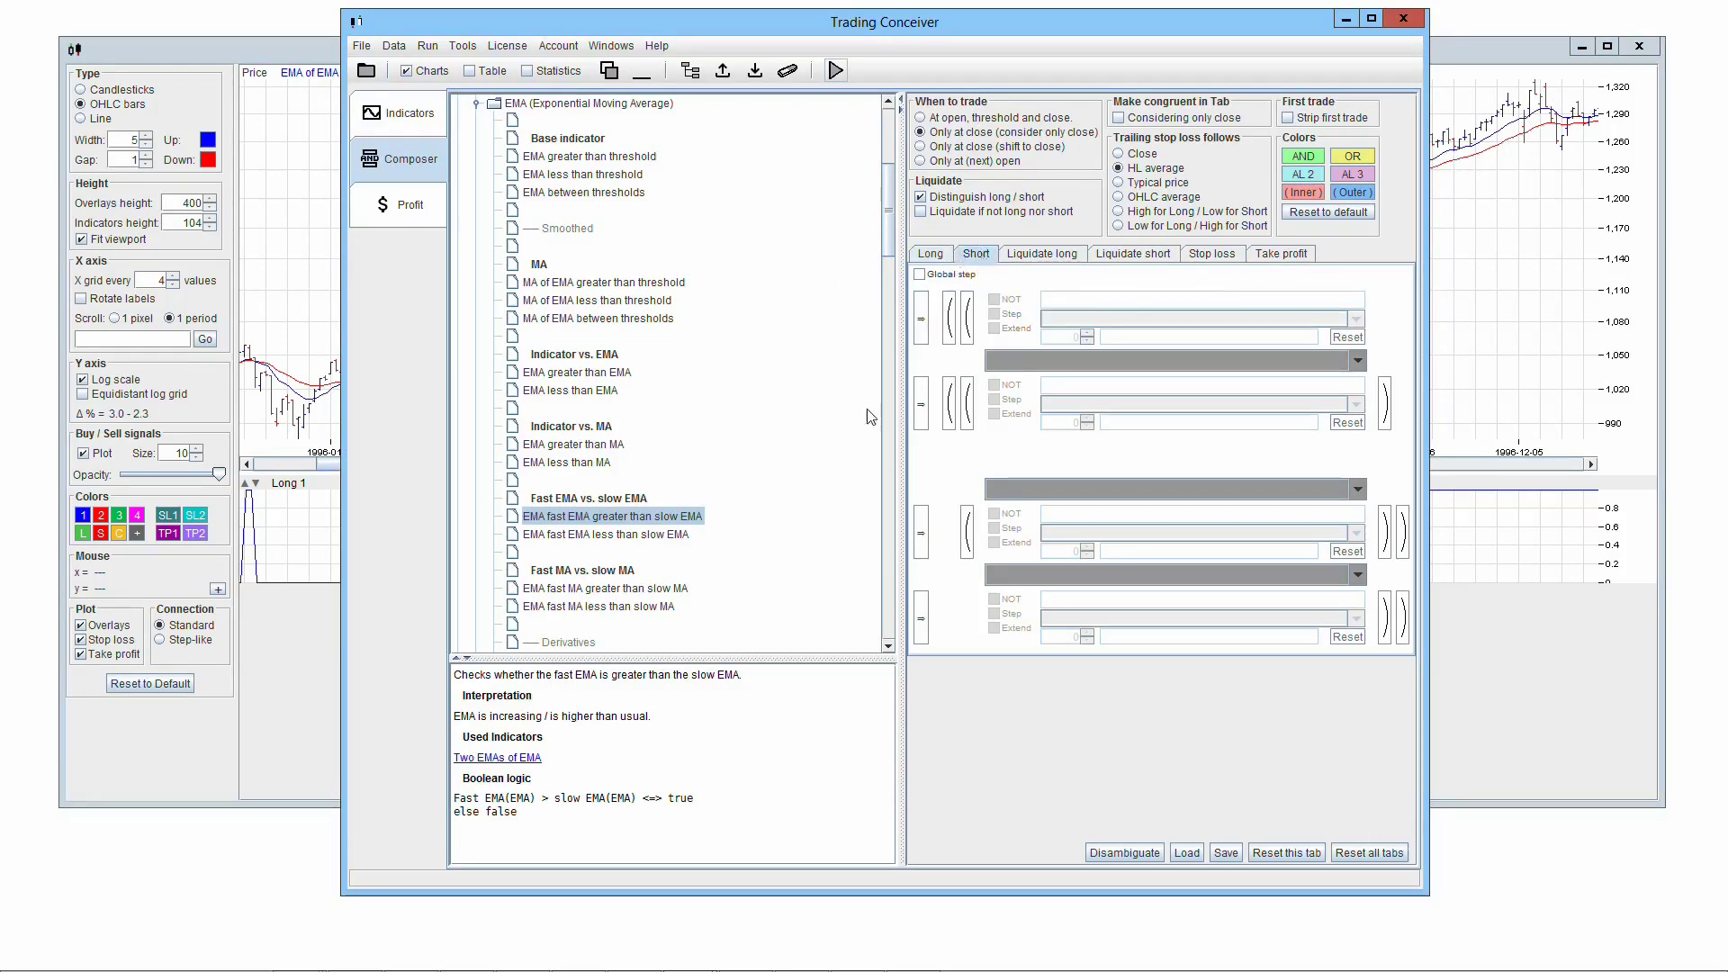
{"action": "left_click", "coordinate": [648, 540]}
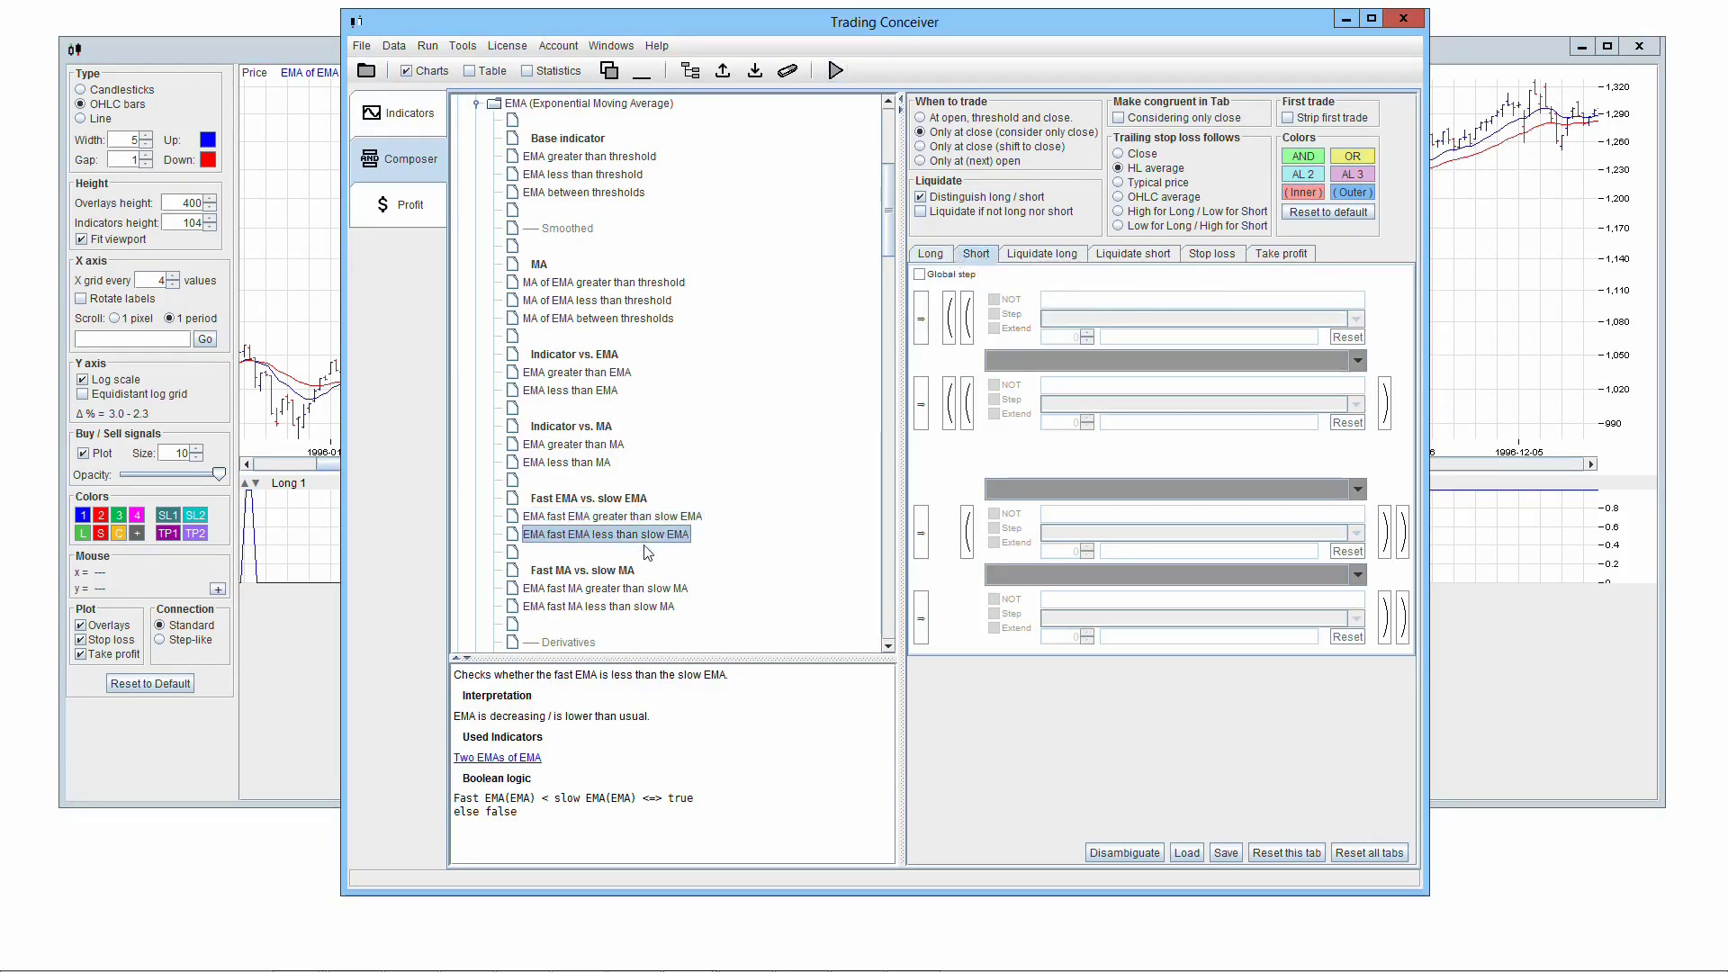
{"action": "left_click", "coordinate": [921, 311]}
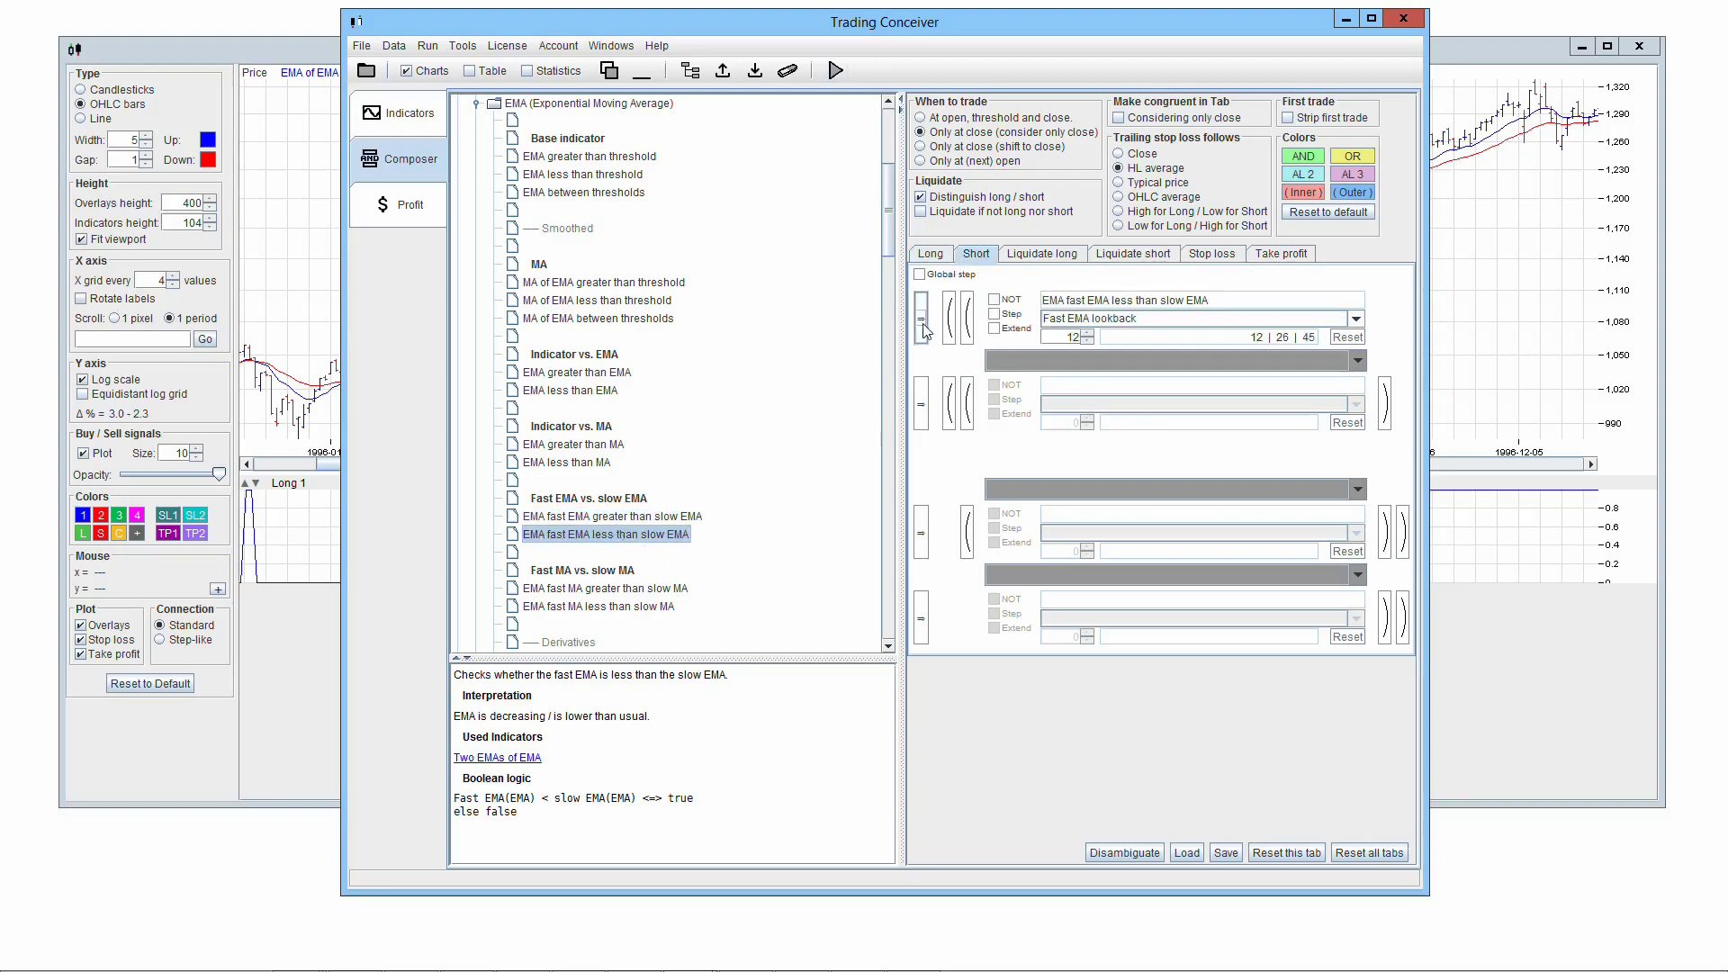
{"action": "left_click", "coordinate": [1071, 320]}
{"action": "left_click", "coordinate": [1083, 364]}
{"action": "left_click", "coordinate": [837, 72]}
Step: Examine the buy and sell signals in the 1997 part of the chart and the Statistics summary
{"action": "left_click", "coordinate": [897, 465]}
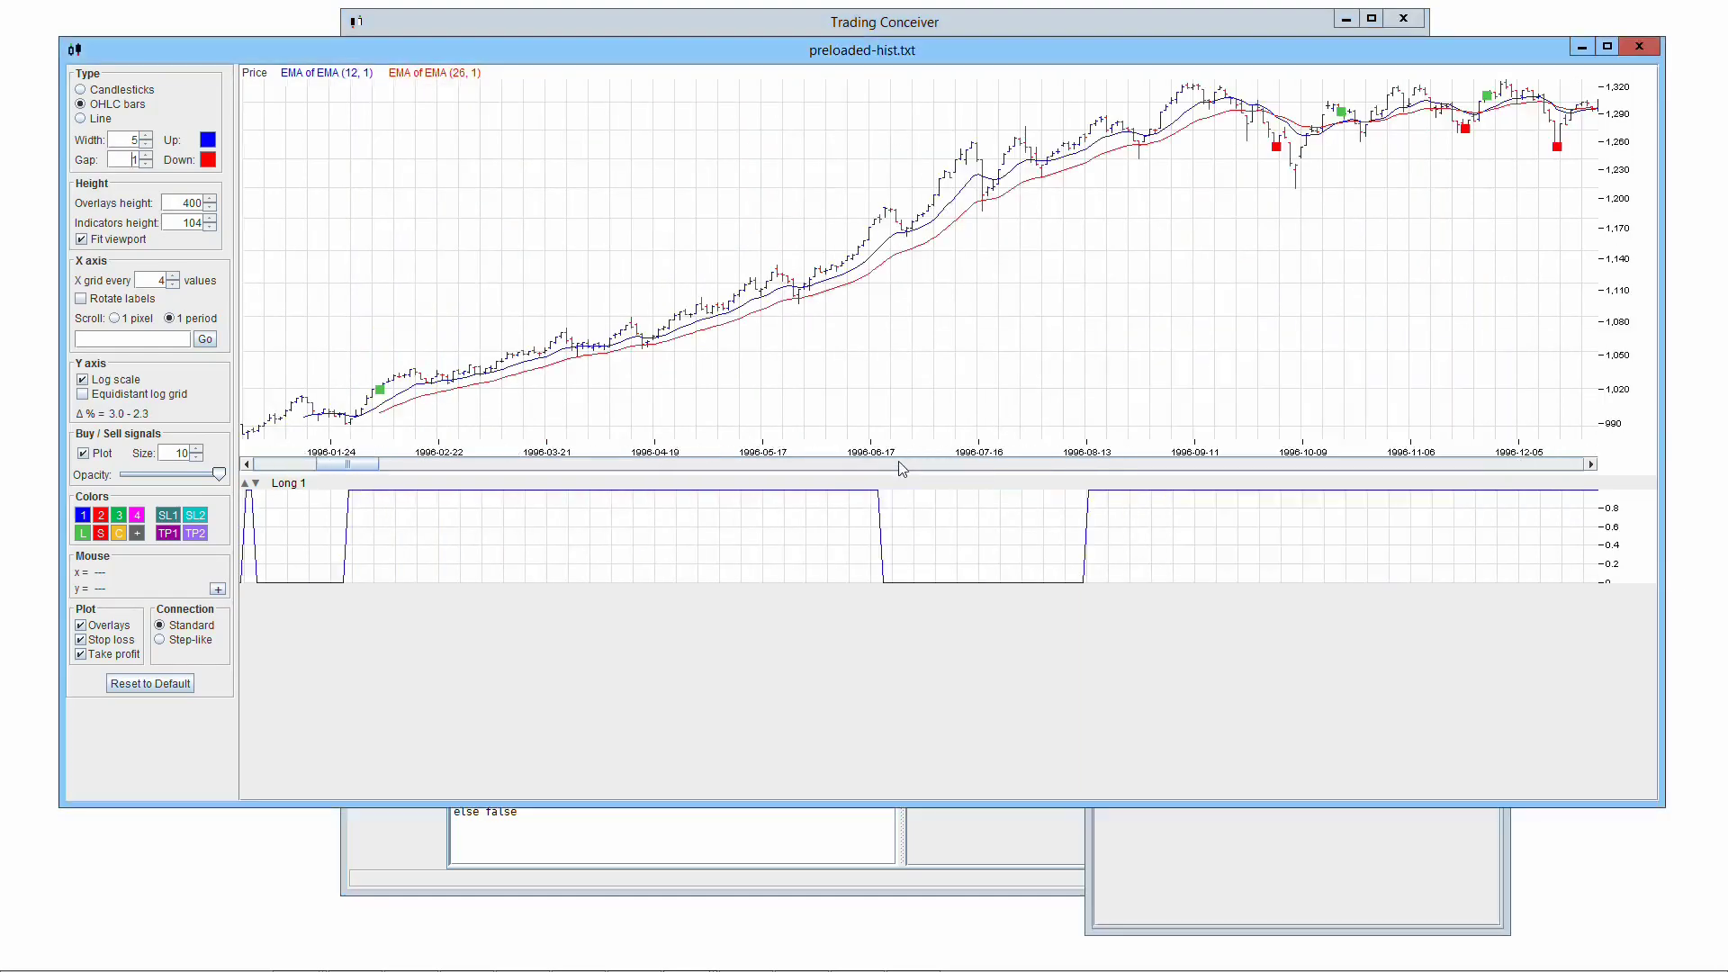
{"action": "left_click", "coordinate": [943, 464]}
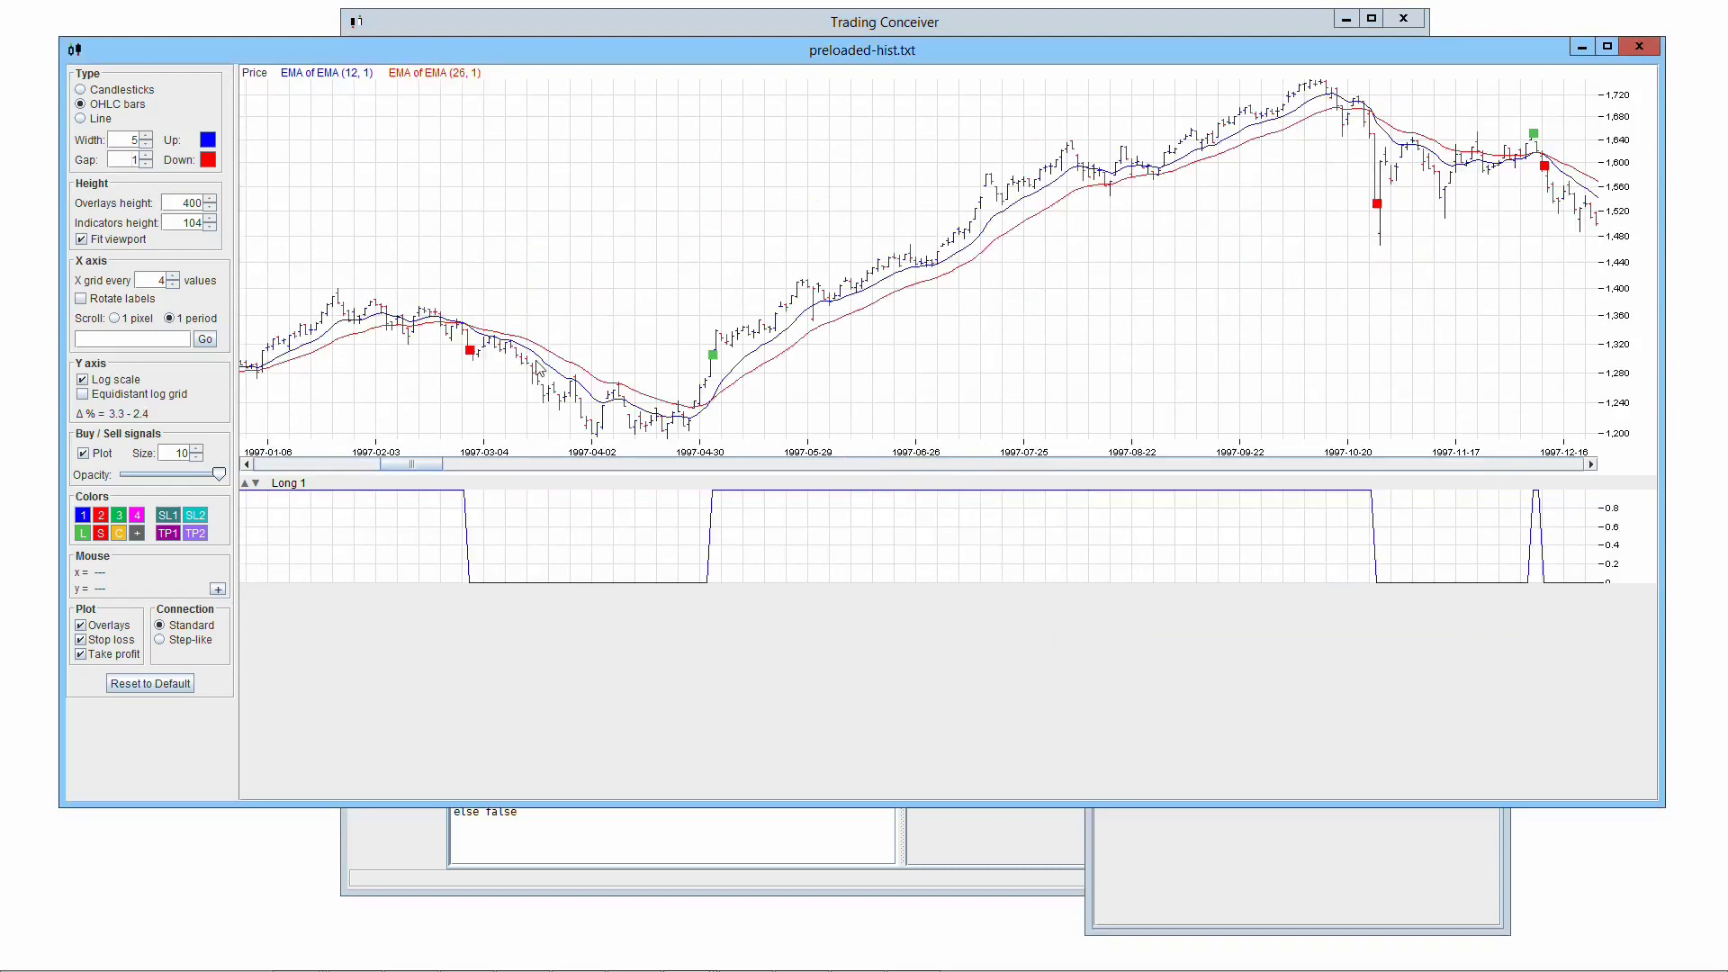
{"action": "key", "text": "alt+Tab"}
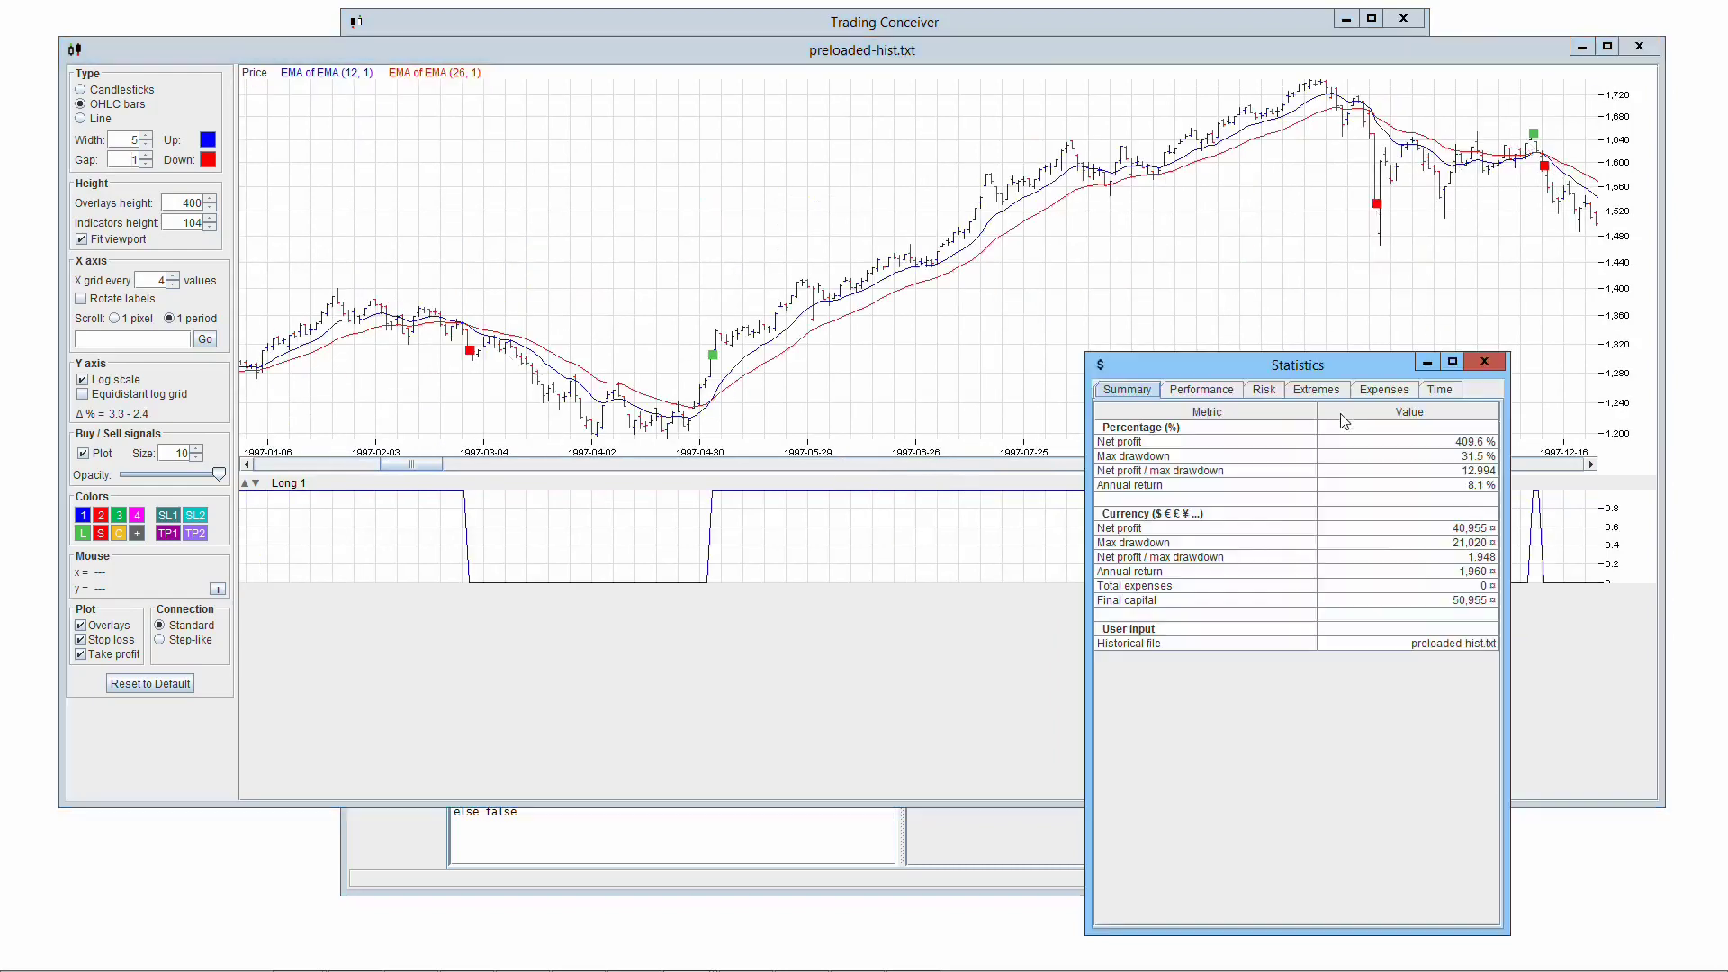
{"action": "left_click", "coordinate": [1261, 31]}
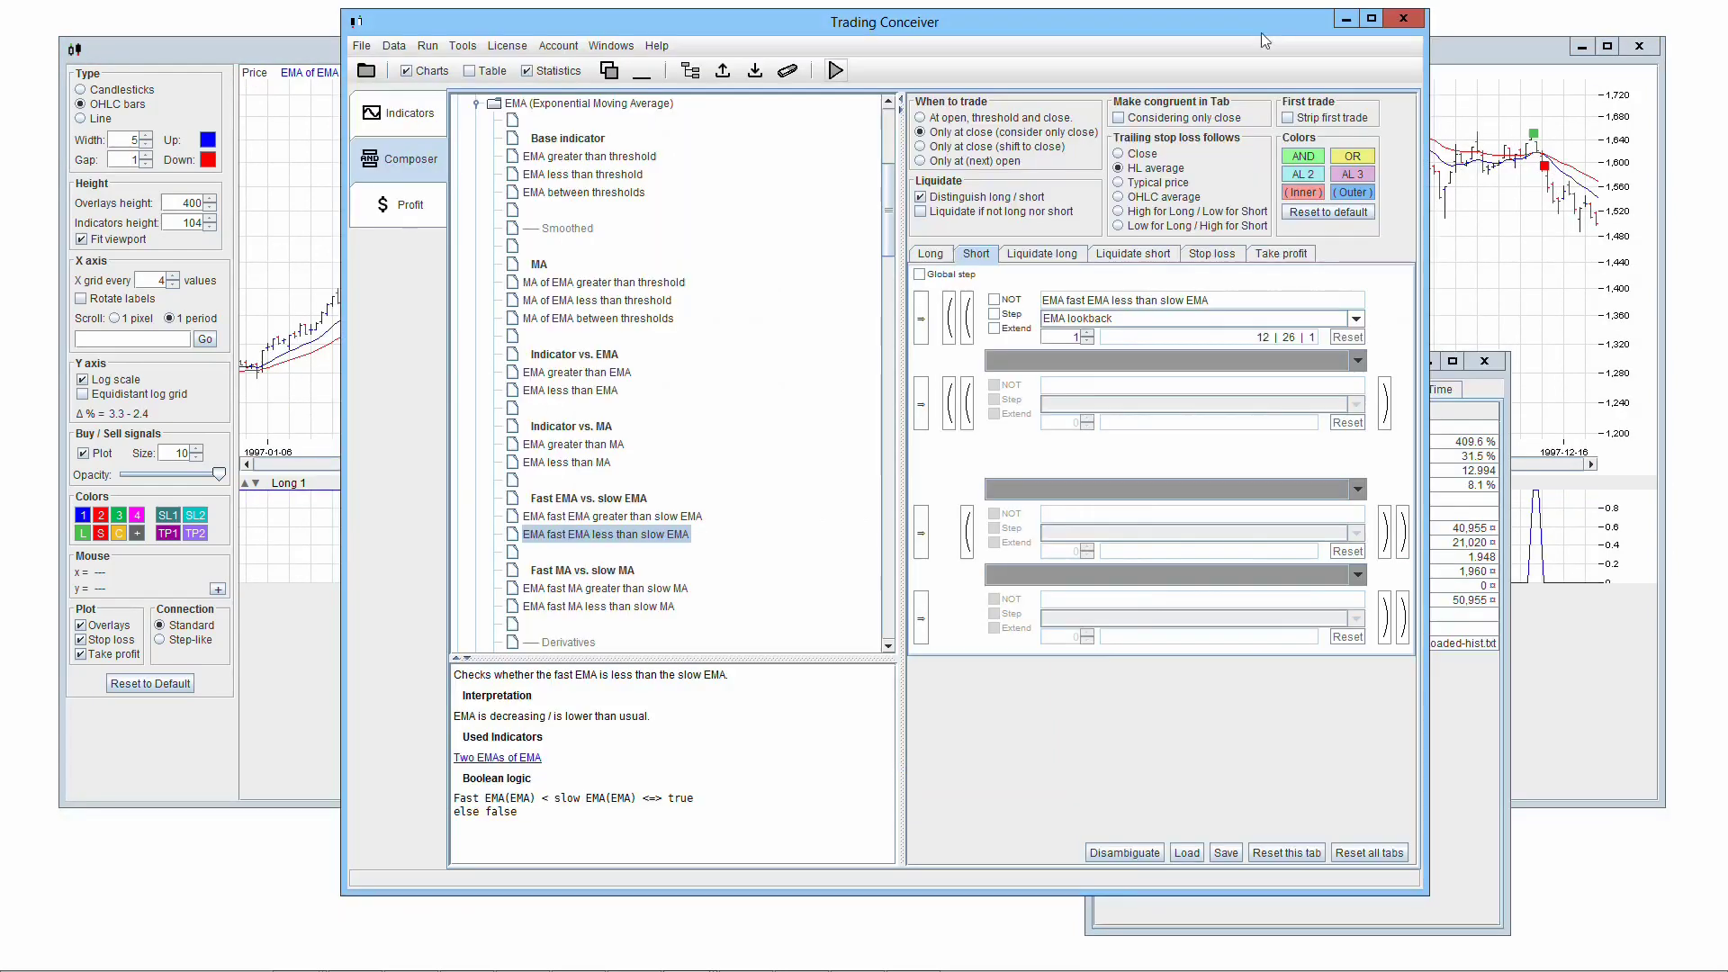
Step: Select the Short condition's Fast EMA lookback, set the Long condition's Fast EMA lookback to 15, and rerun the strategy
{"action": "left_click", "coordinate": [1097, 319]}
{"action": "left_click", "coordinate": [1089, 336]}
{"action": "left_click", "coordinate": [934, 255]}
{"action": "left_click", "coordinate": [1170, 319]}
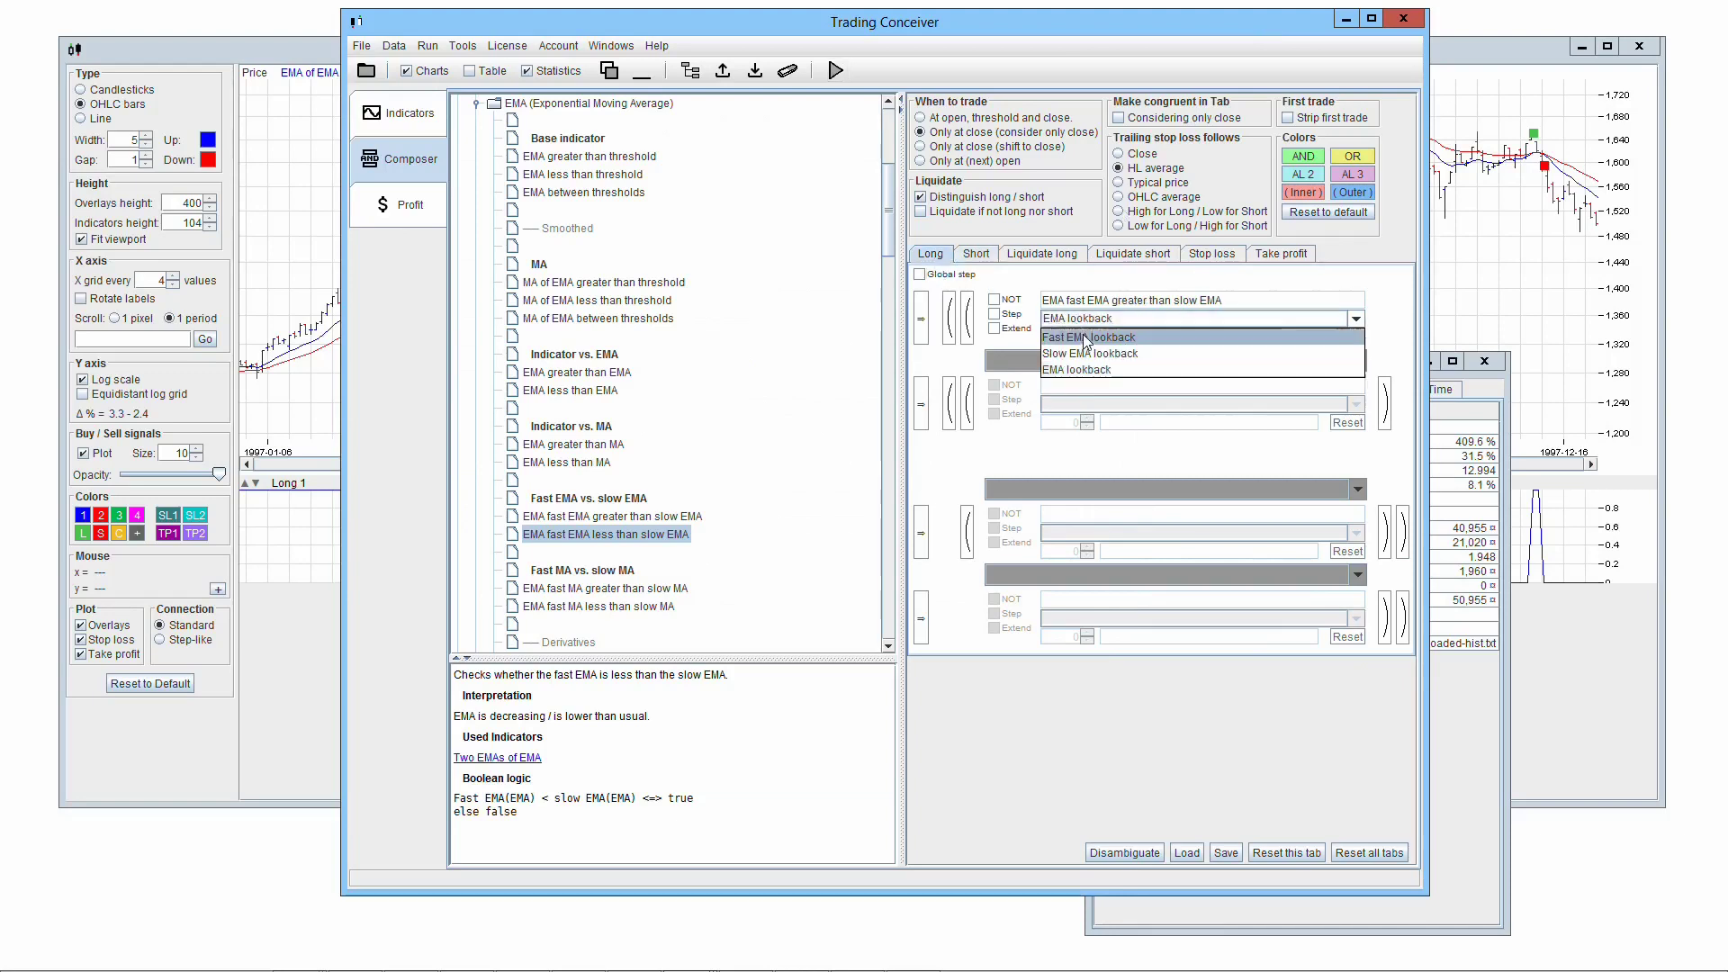
{"action": "left_click", "coordinate": [1125, 353]}
{"action": "left_click", "coordinate": [1087, 341]}
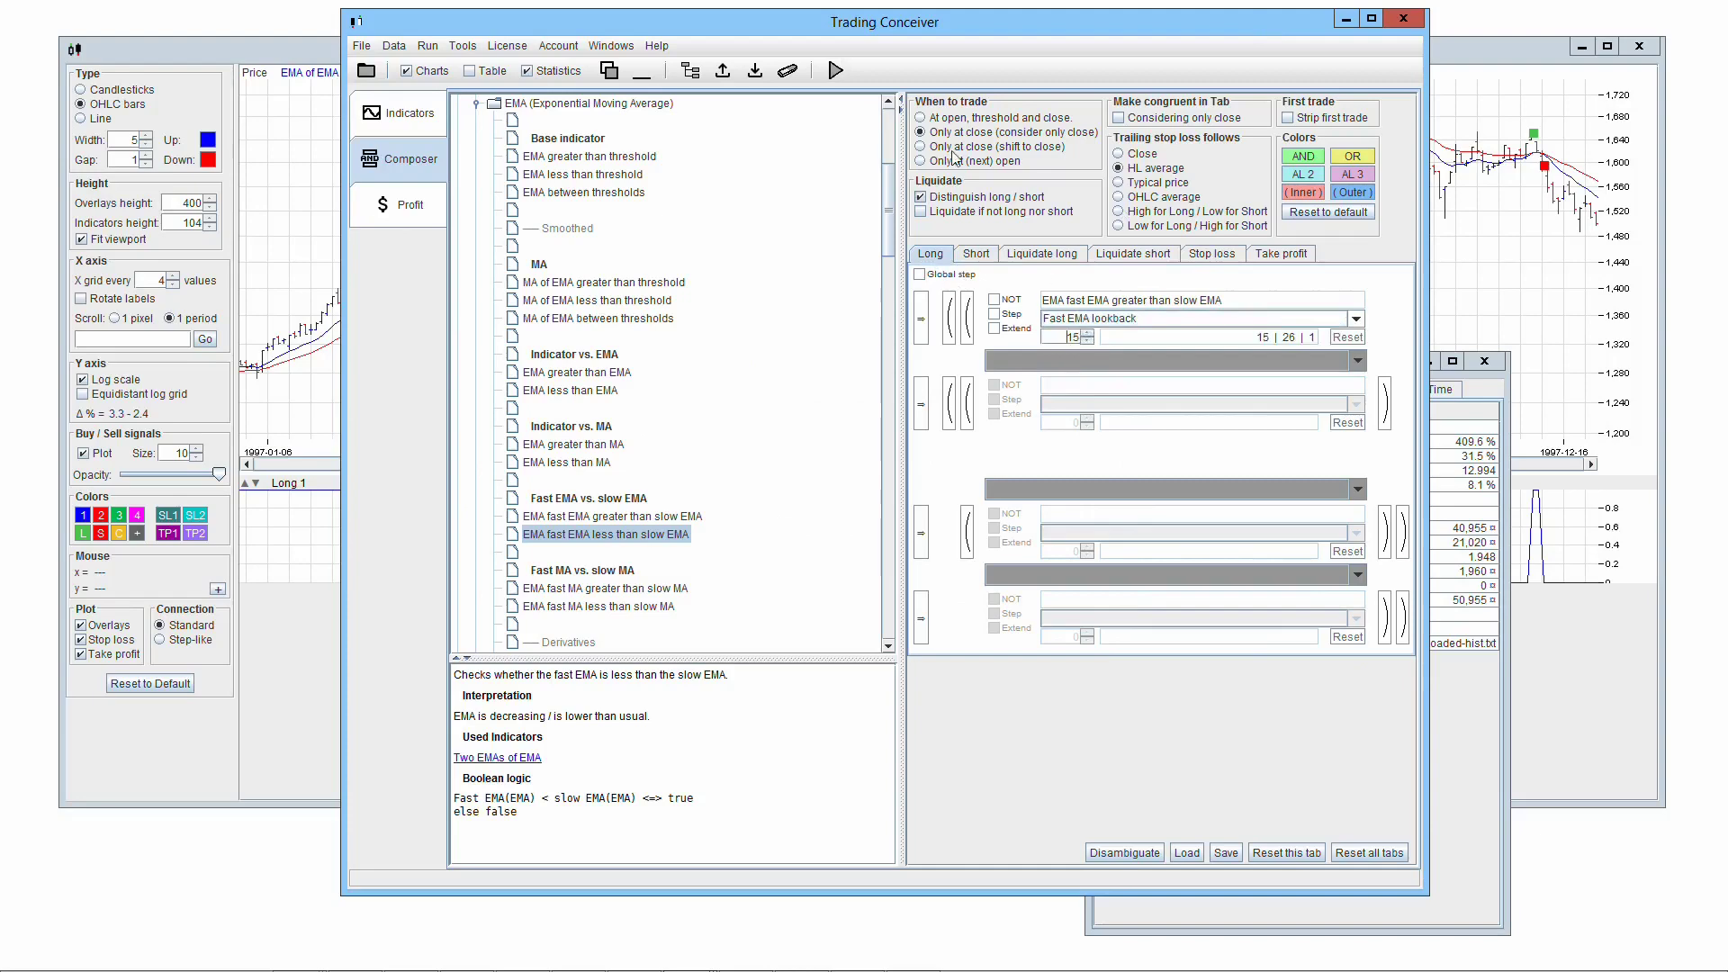
{"action": "left_click", "coordinate": [835, 70]}
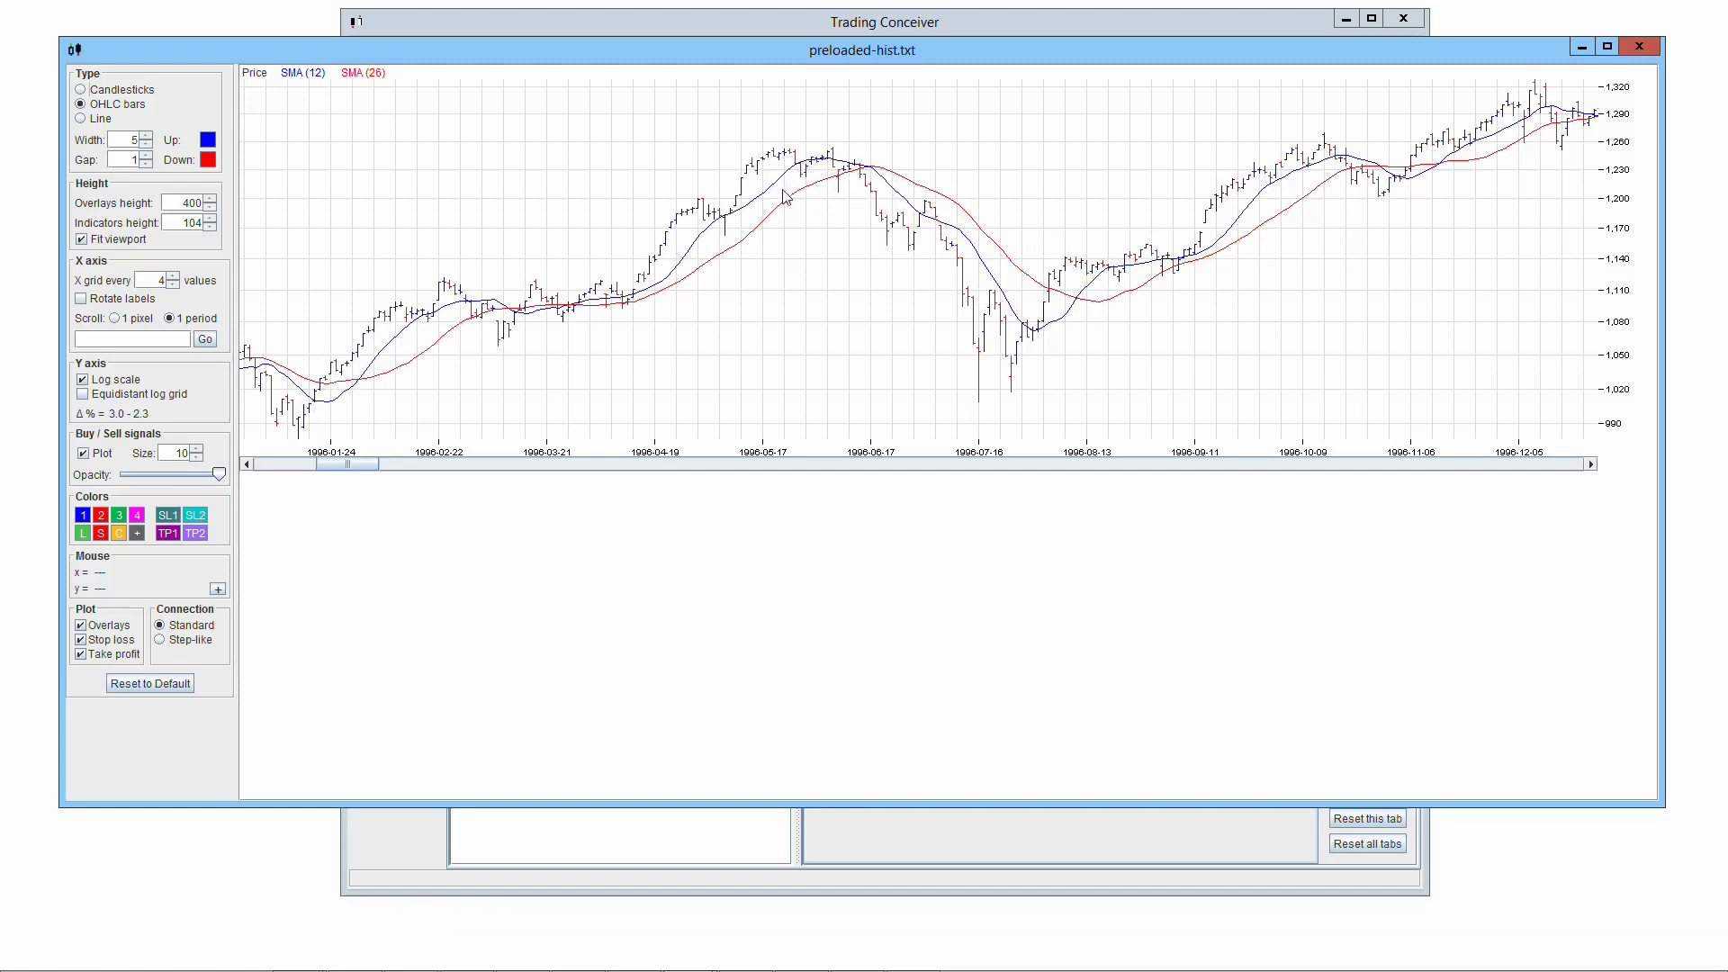
Step: Add EMA fast MA greater than slow MA as the first Long condition in the Composer and set its EMA lookback to 1
{"action": "left_click", "coordinate": [903, 25]}
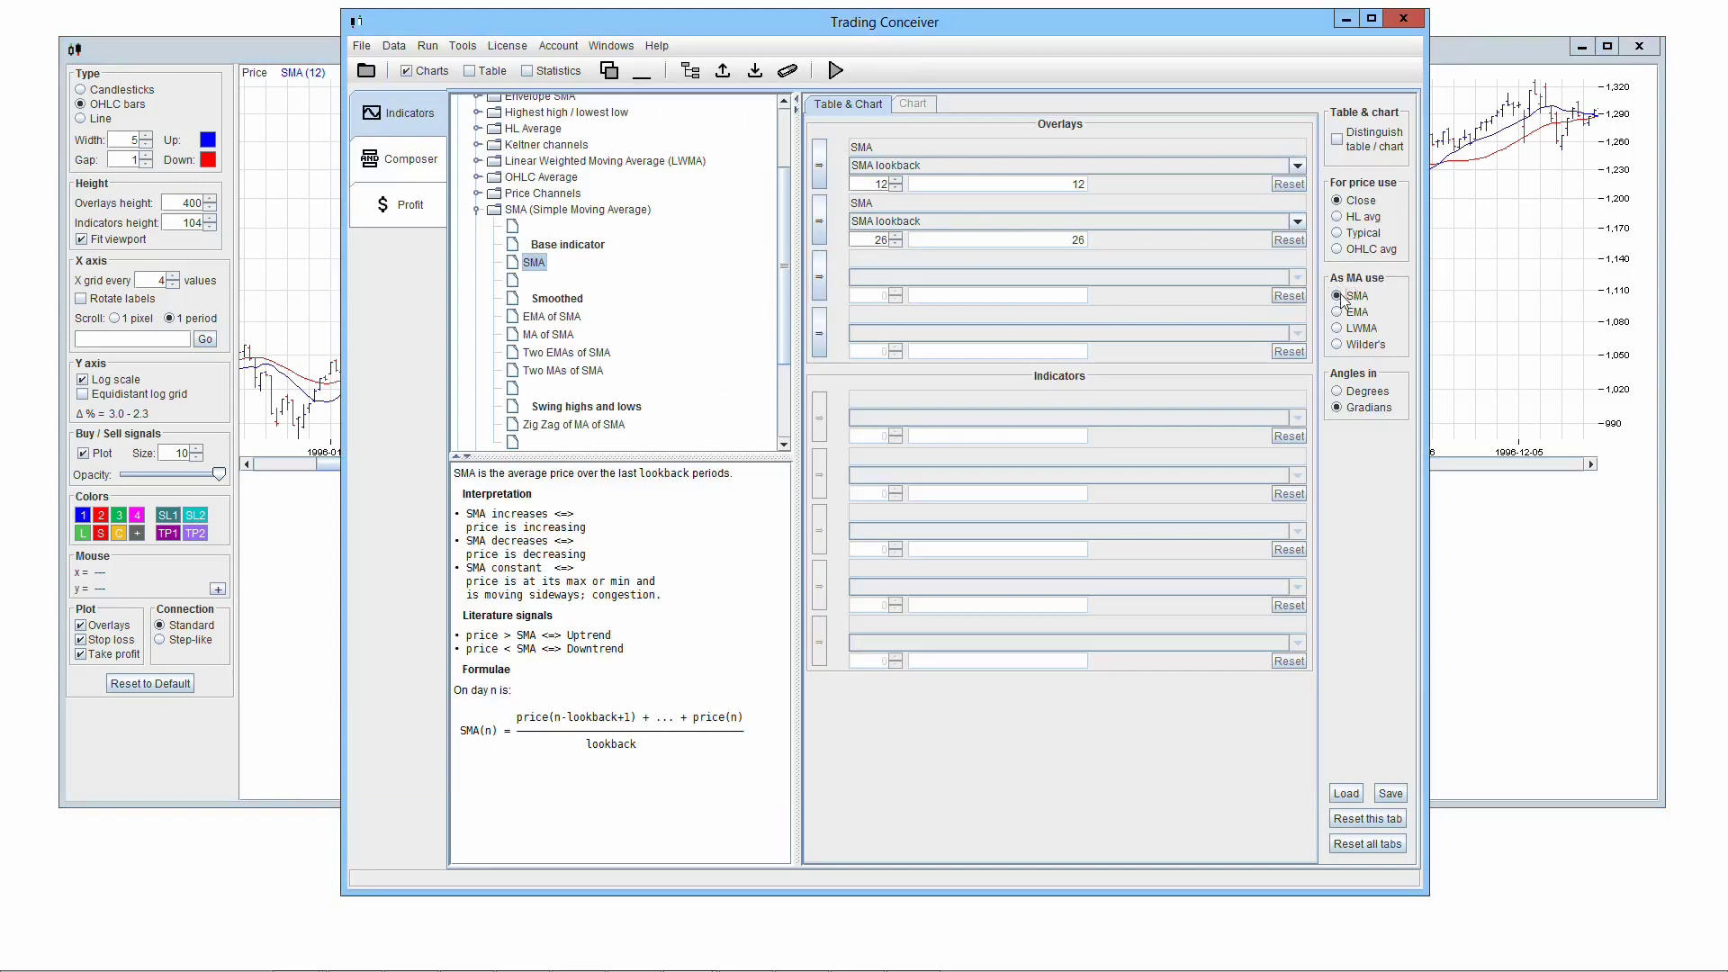
{"action": "left_click", "coordinate": [425, 161]}
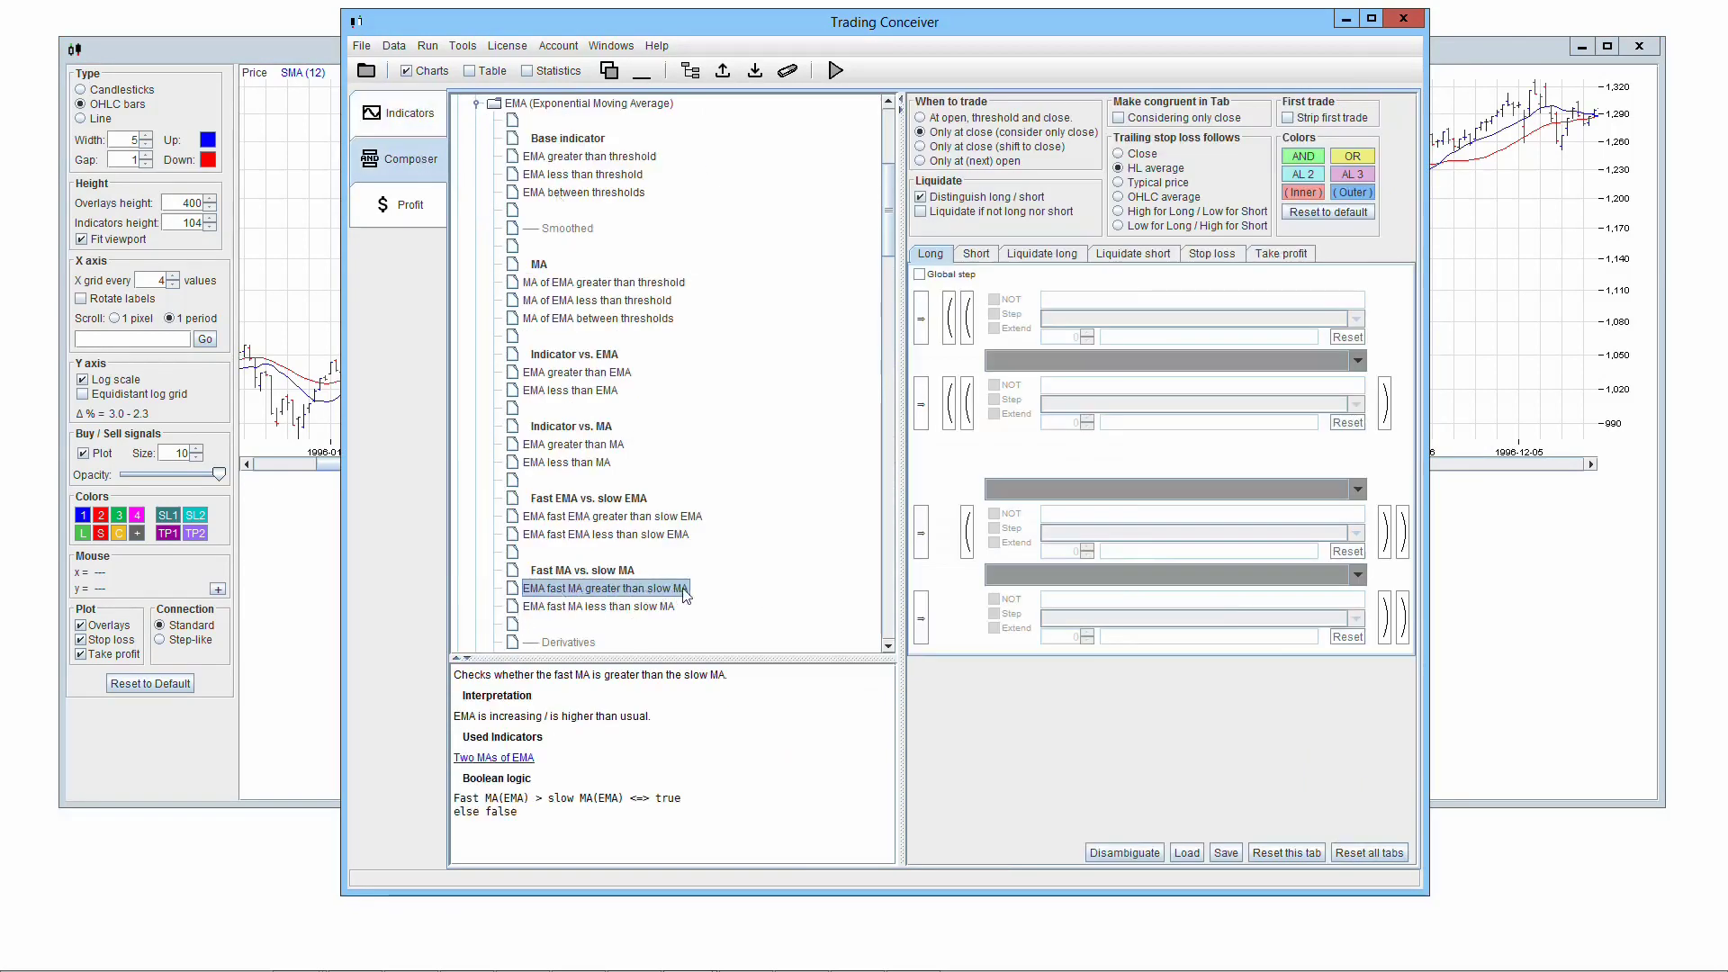
{"action": "left_click_drag", "start_coordinate": [684, 590], "coordinate": [924, 316]}
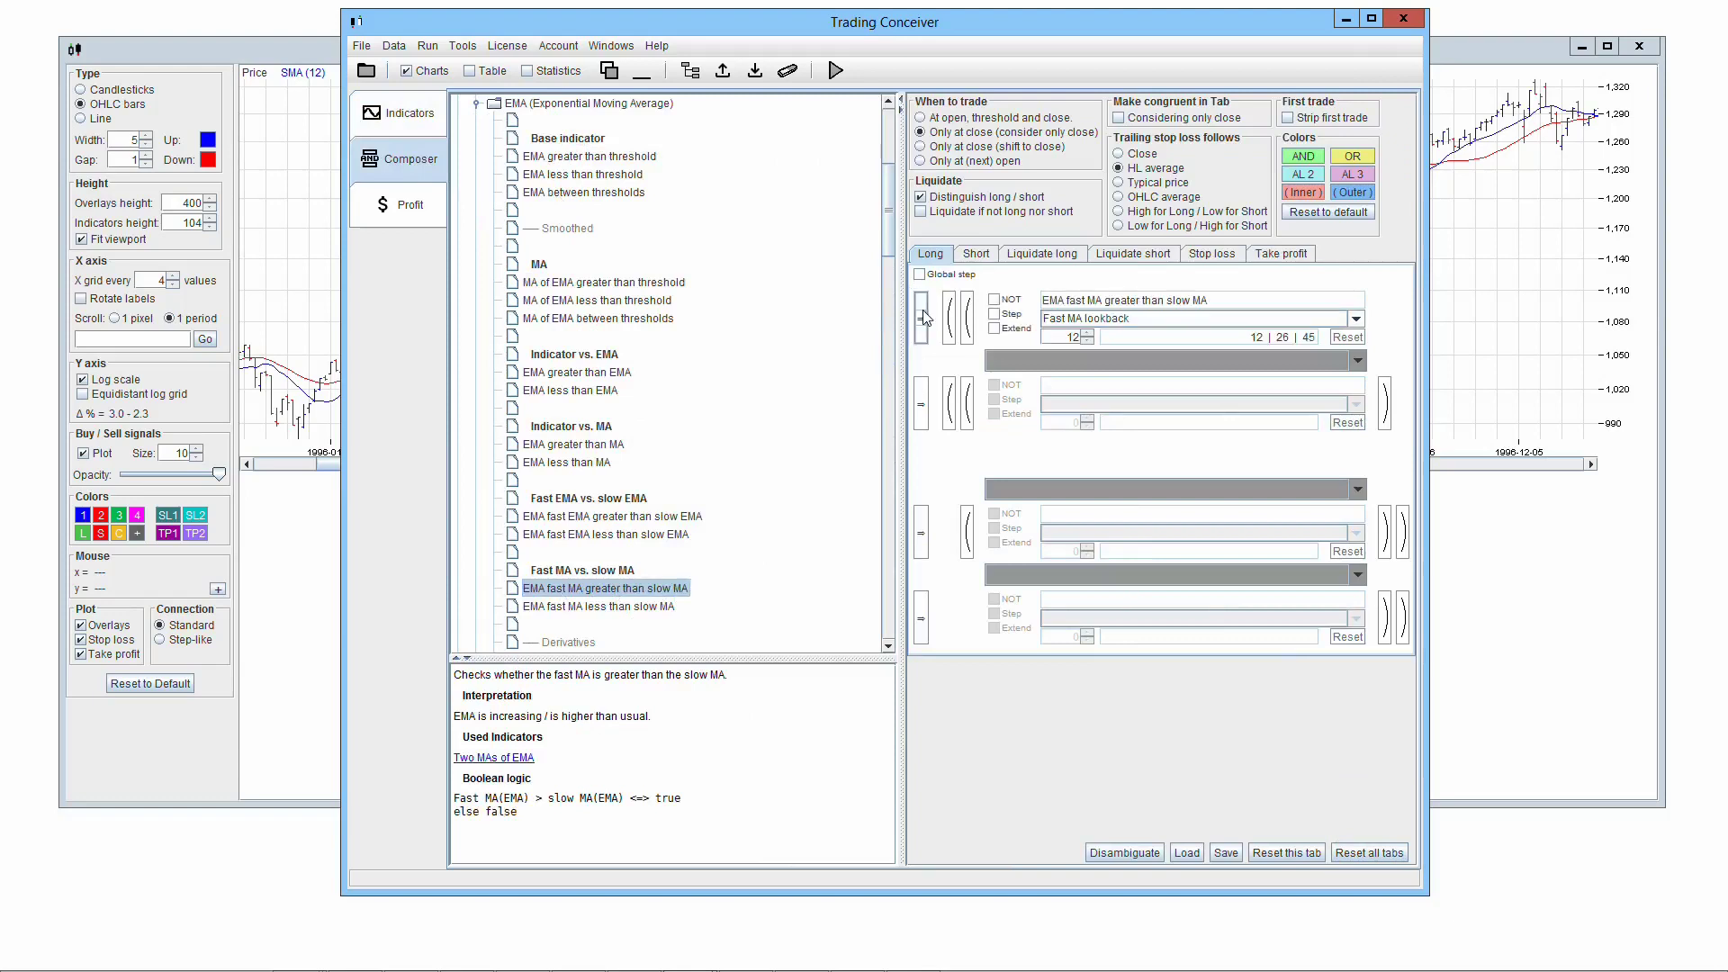
{"action": "left_click", "coordinate": [1089, 321]}
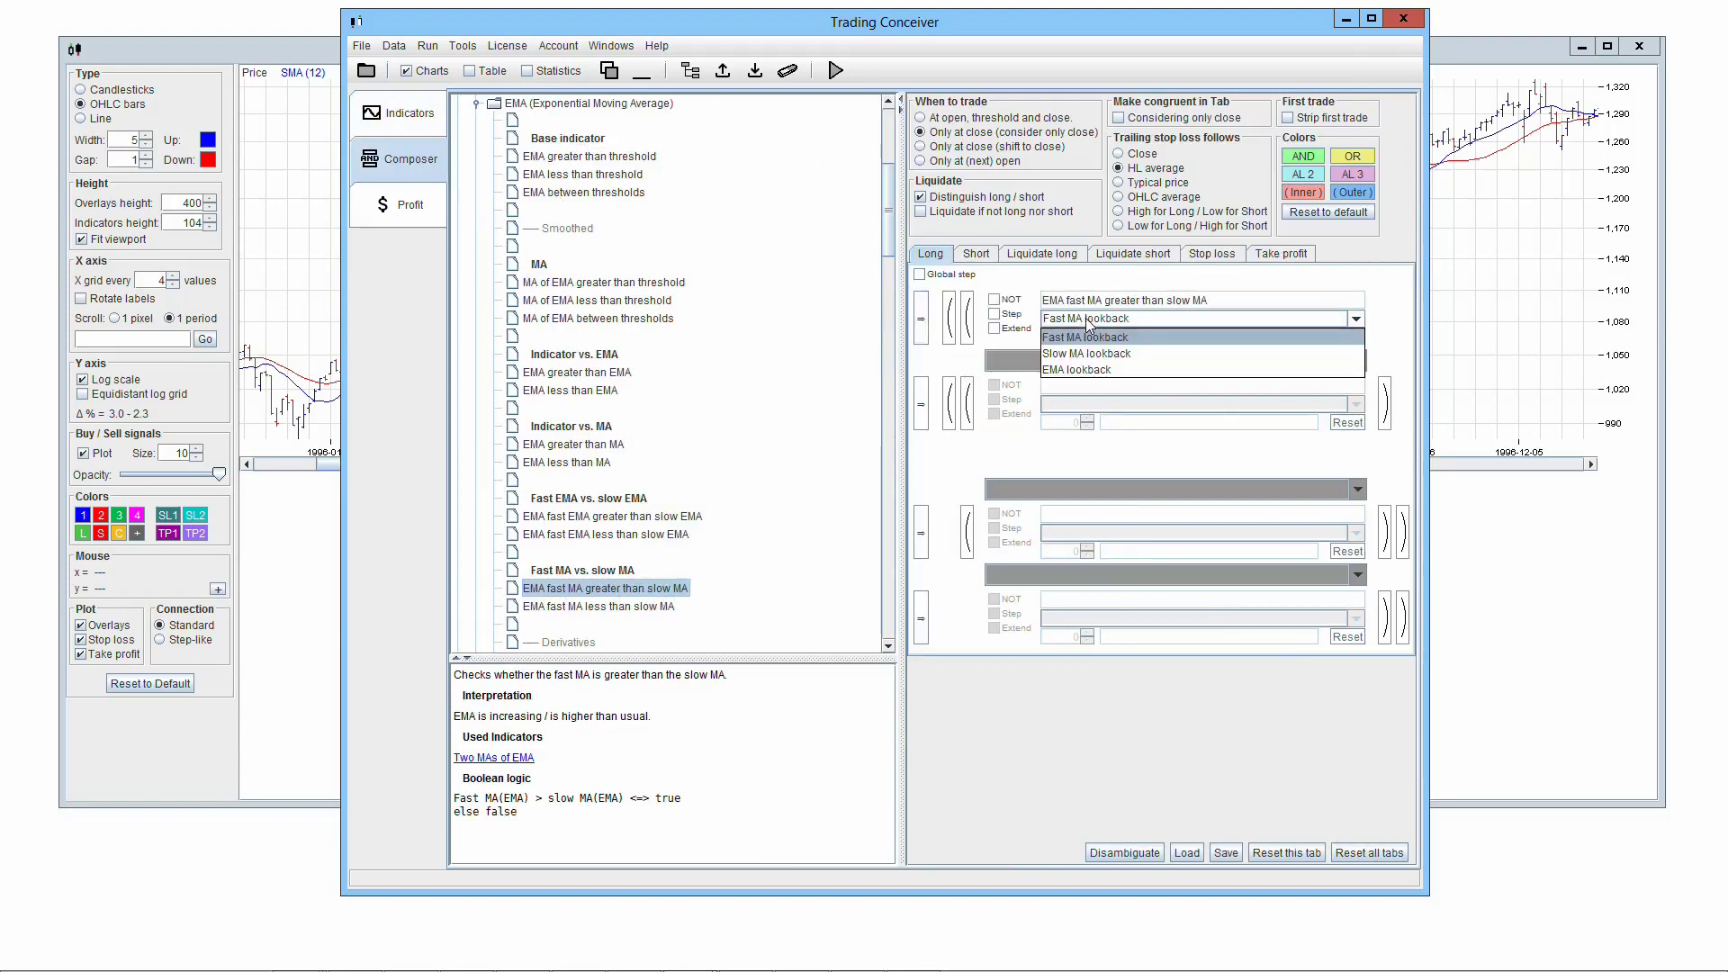
{"action": "left_click", "coordinate": [1085, 370]}
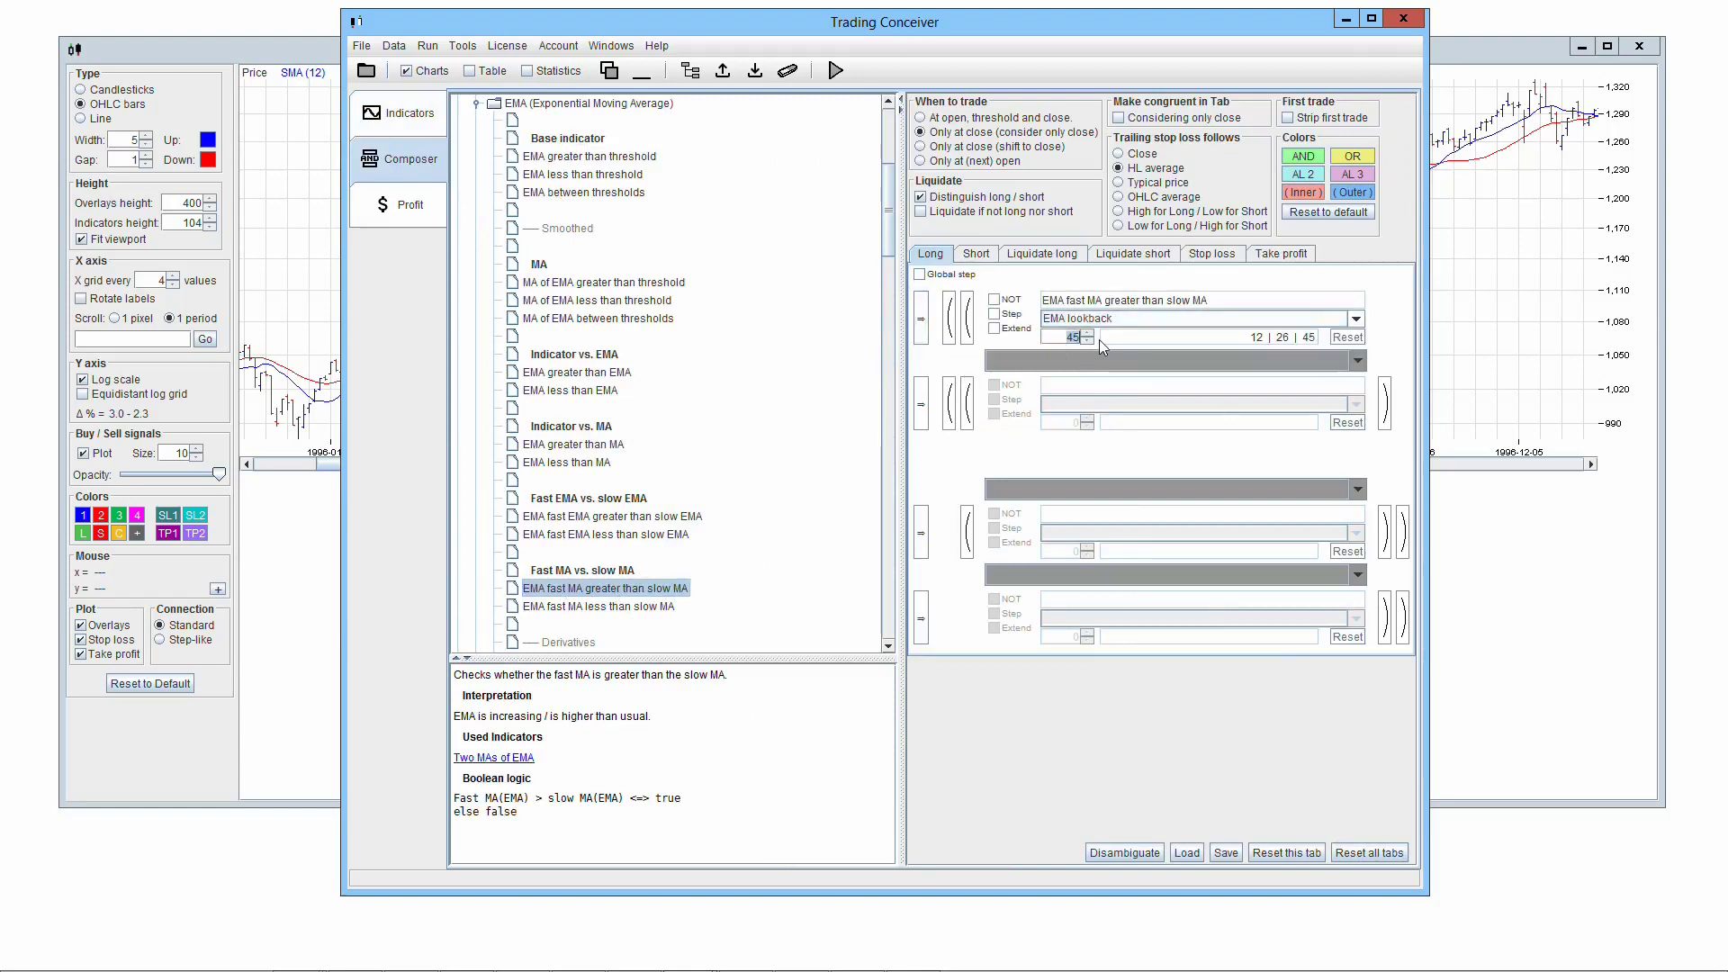
{"action": "type", "text": "1"}
{"action": "key", "text": "Return"}
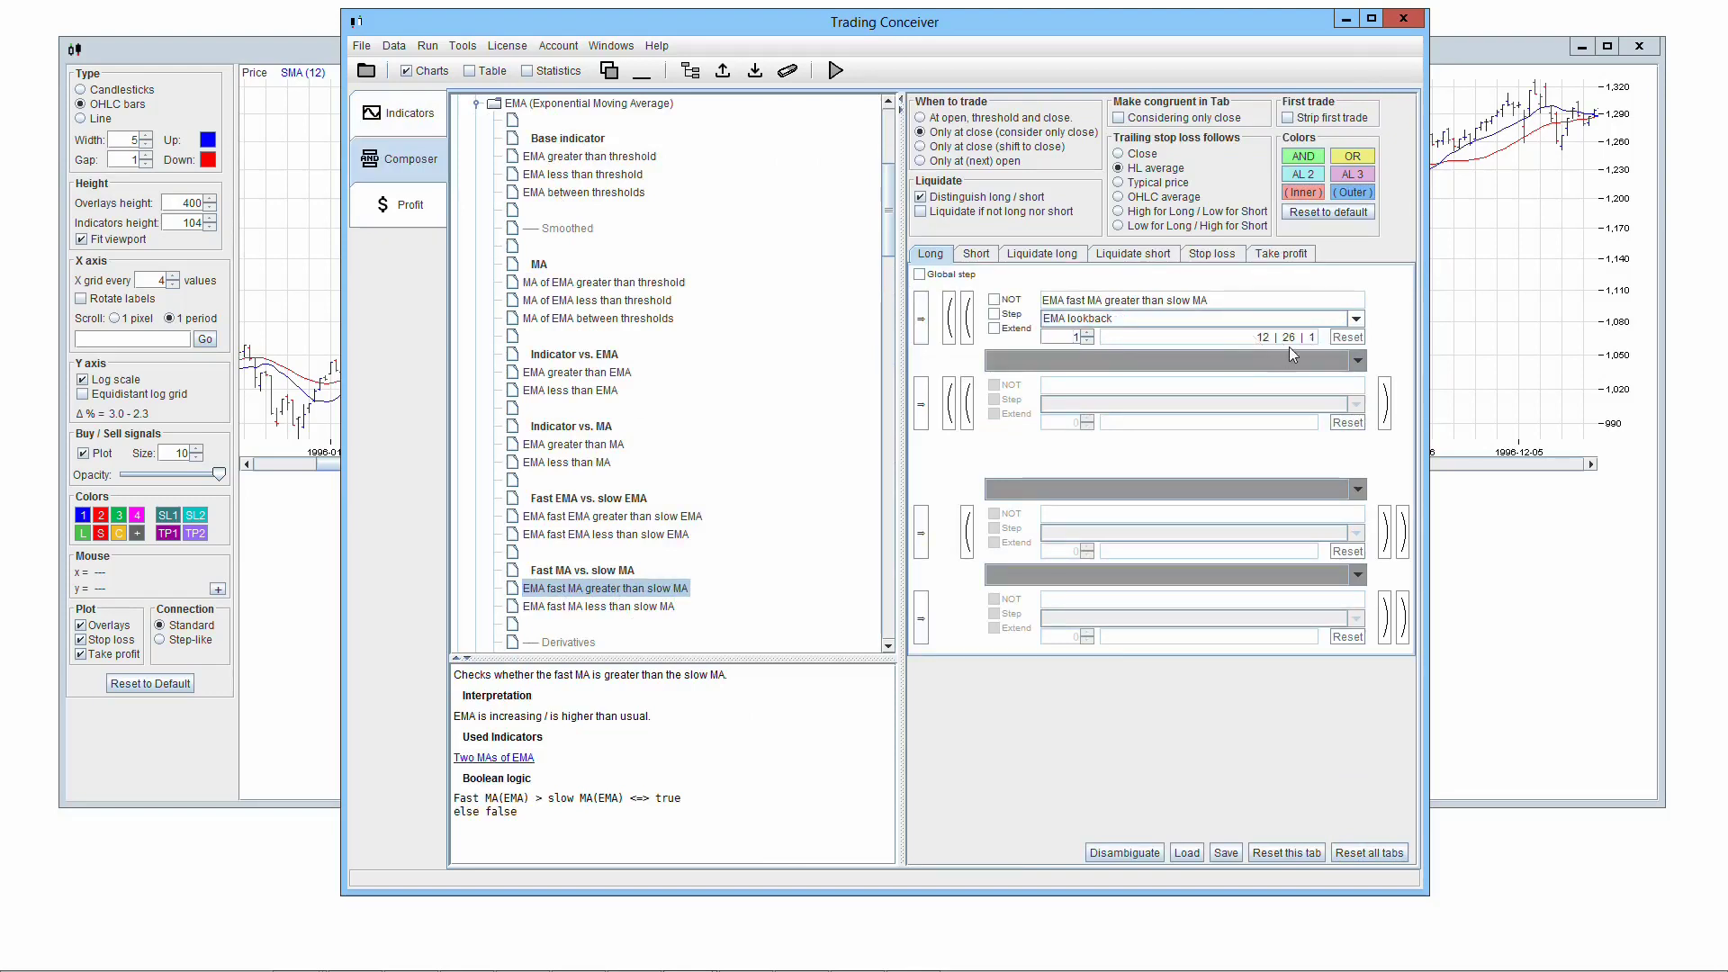
Step: Run the strategy with EMA fast MA less than slow MA as the first Short condition, with its EMA lookback parameter selected
{"action": "left_click", "coordinate": [979, 255]}
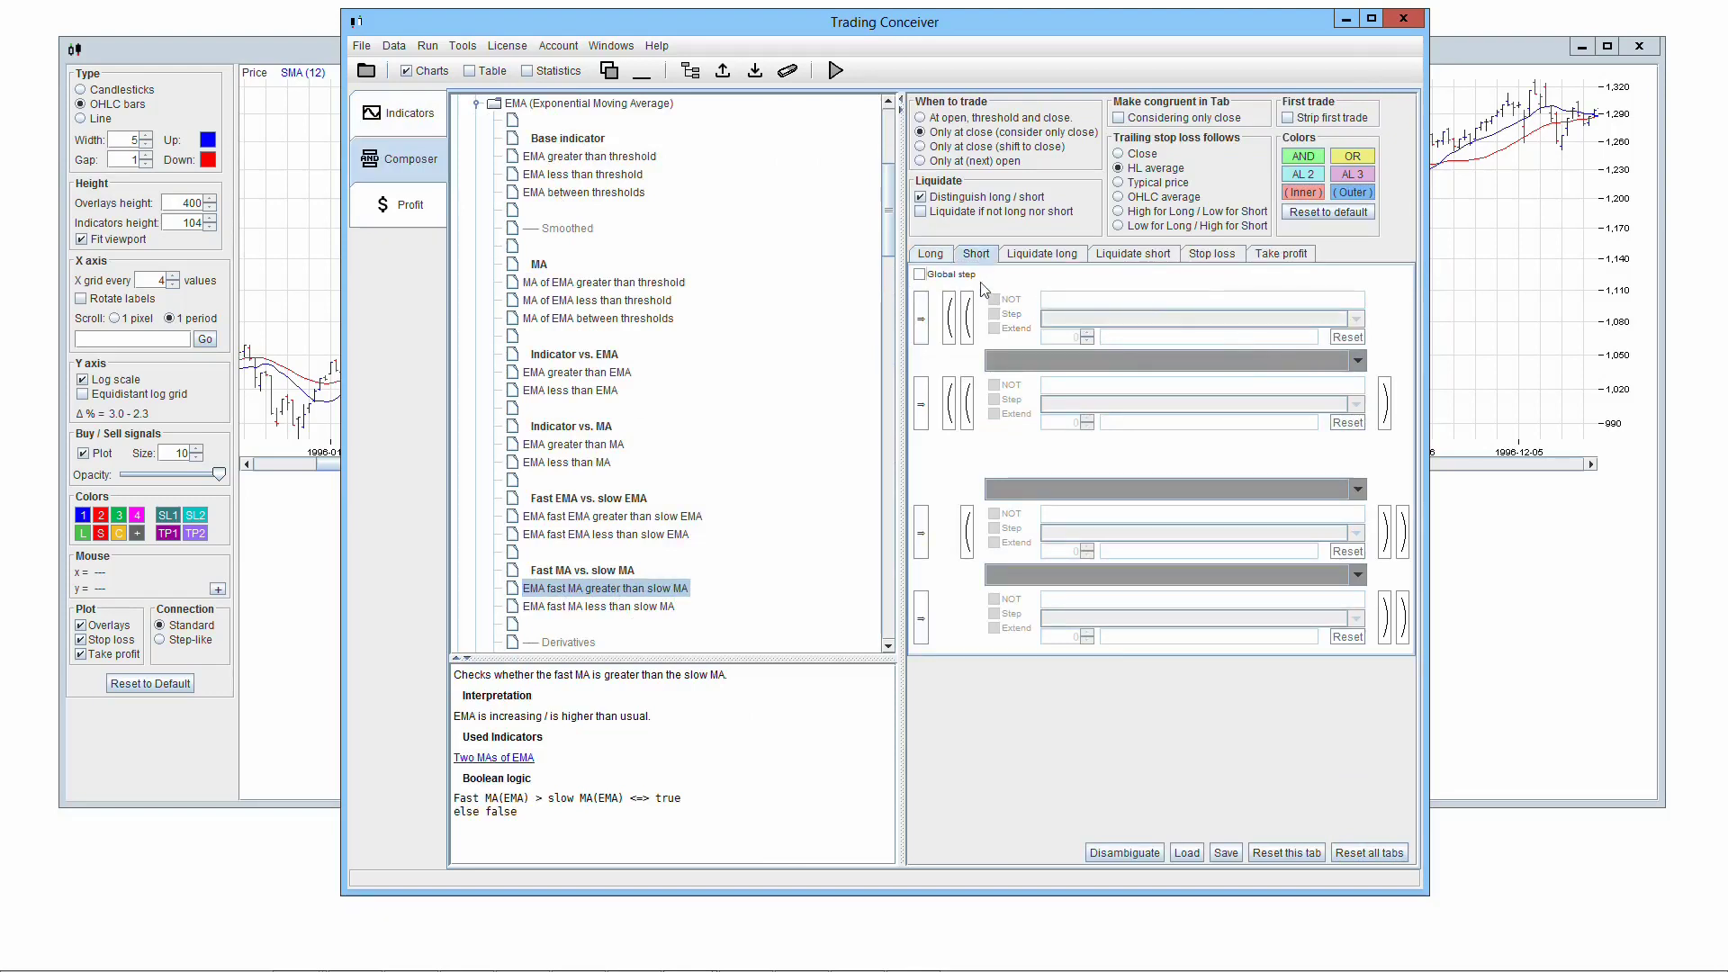
{"action": "left_click", "coordinate": [545, 608]}
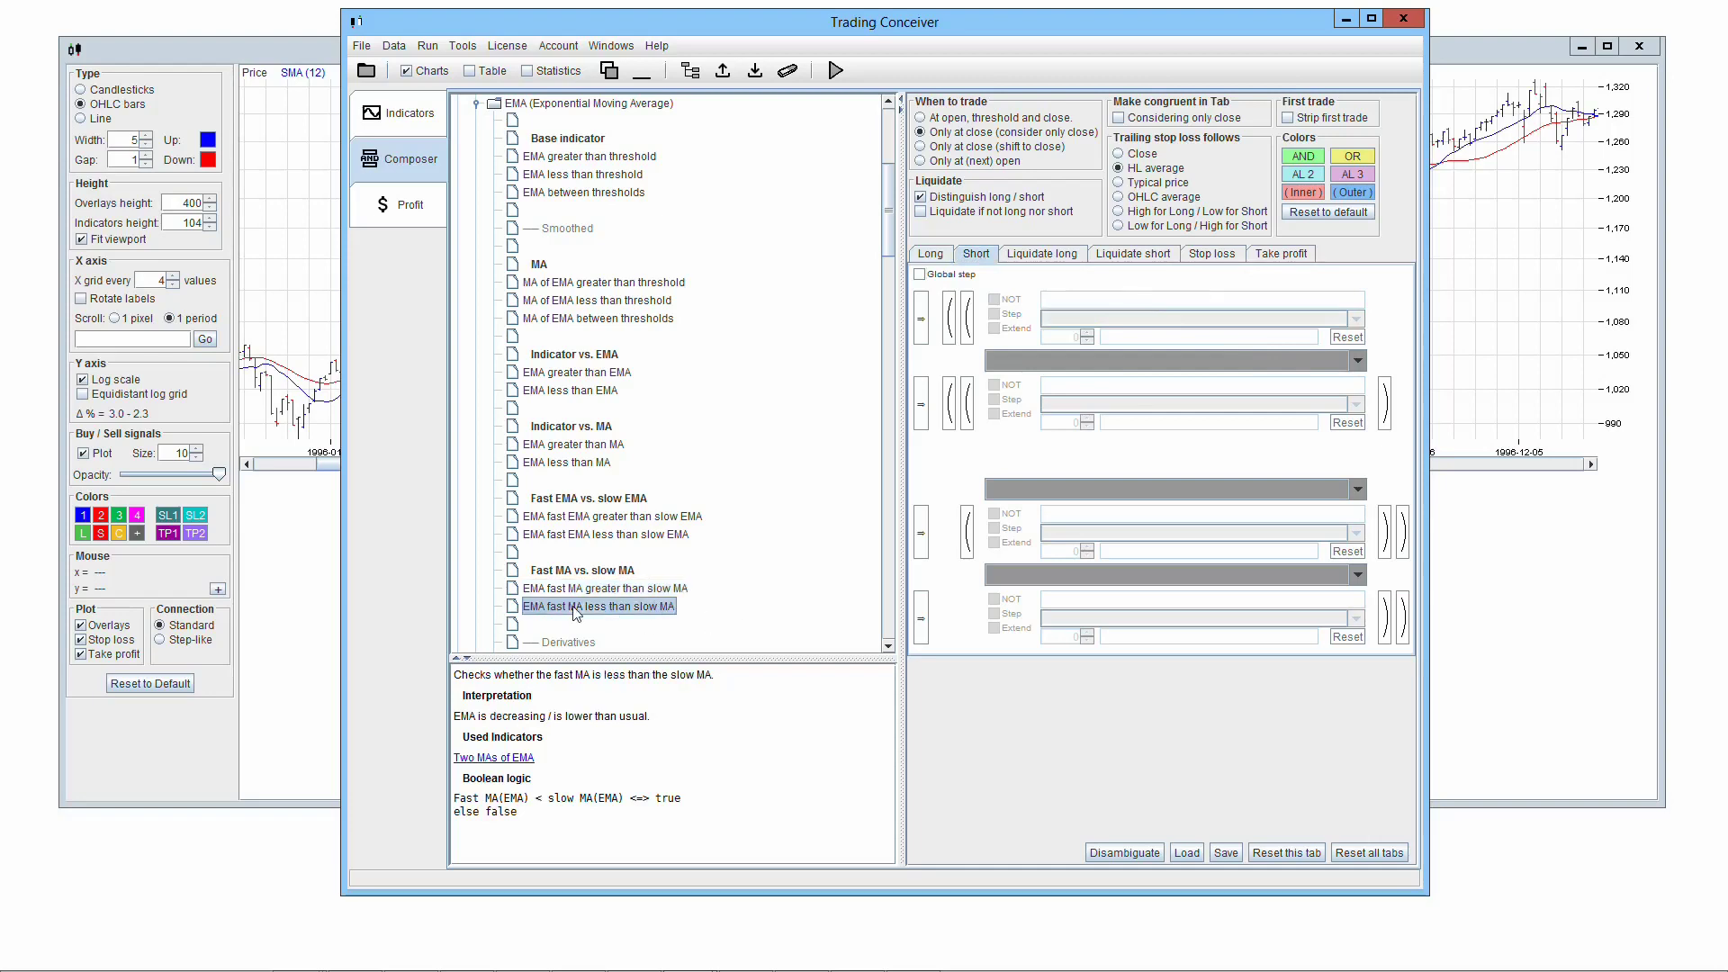
{"action": "left_click", "coordinate": [923, 317]}
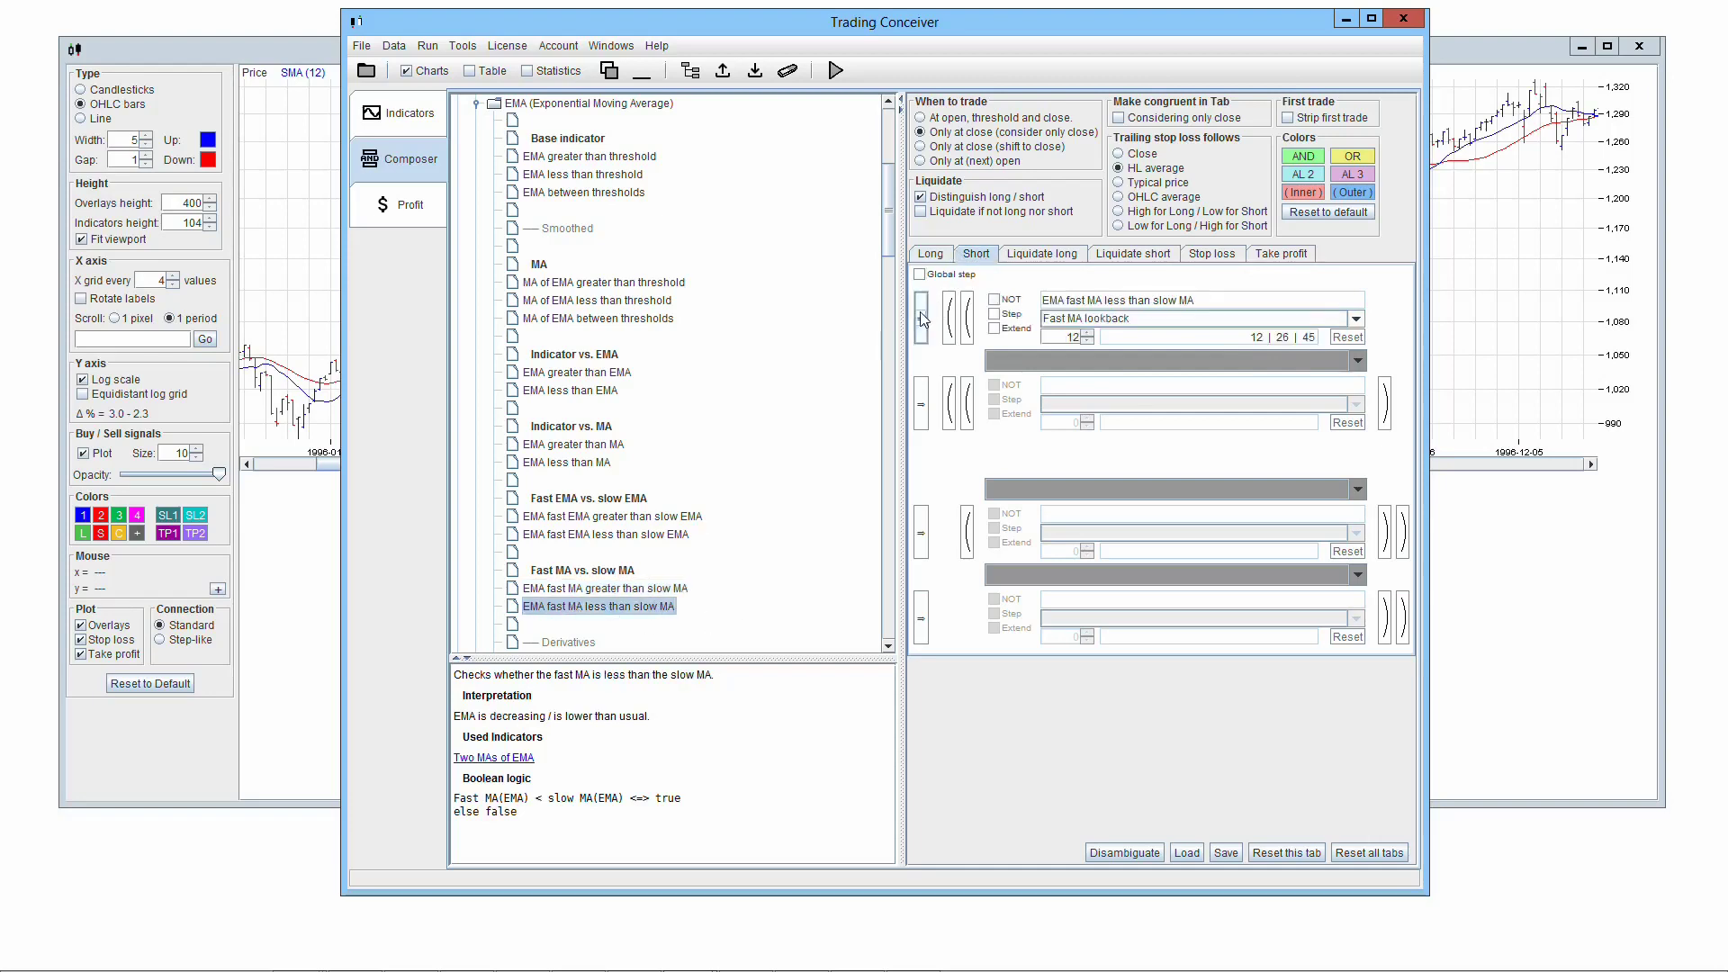
{"action": "left_click", "coordinate": [1069, 320]}
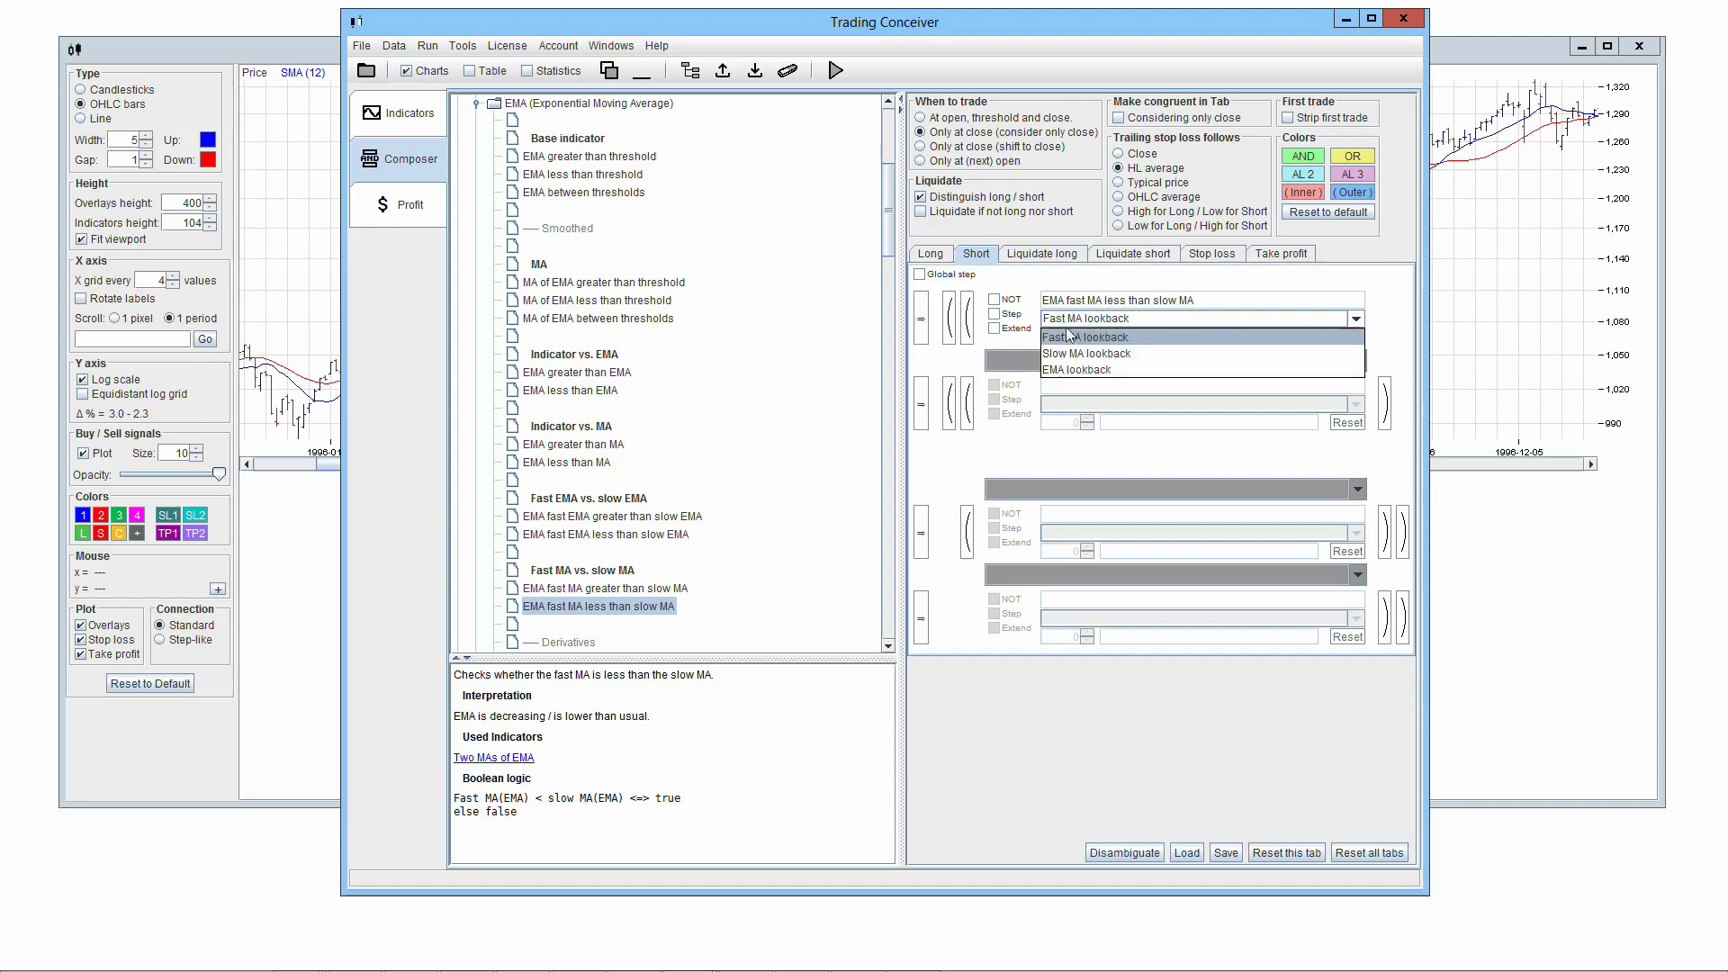
{"action": "left_click", "coordinate": [1114, 364]}
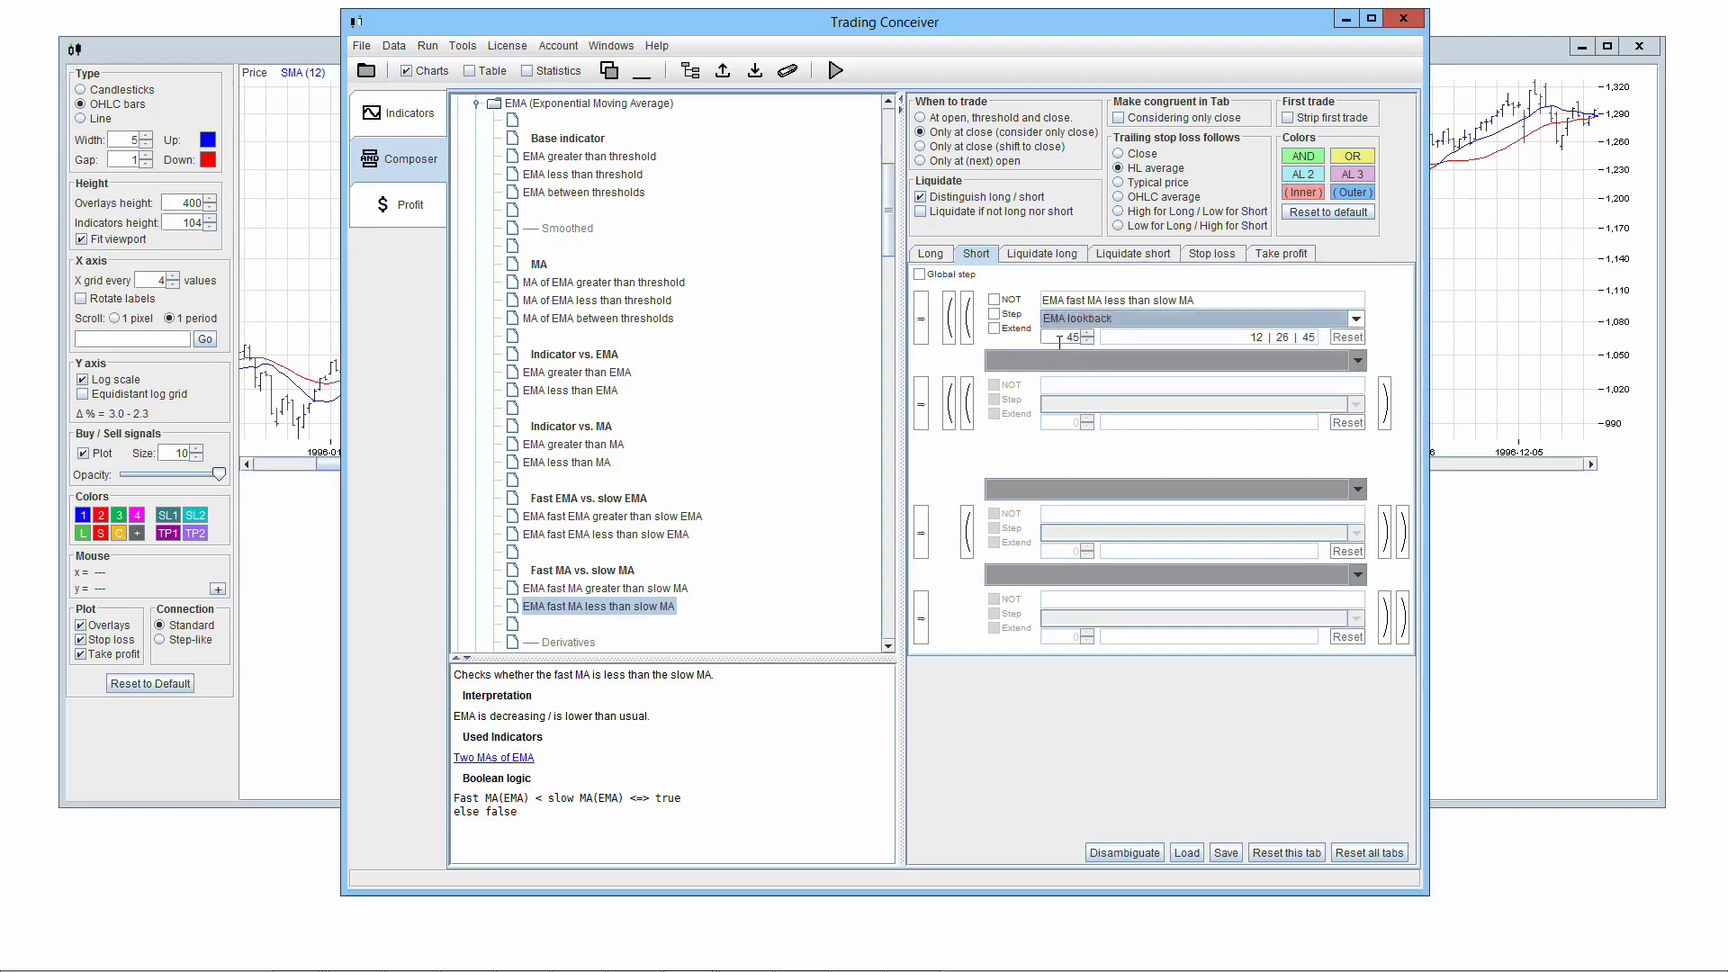
{"action": "left_click", "coordinate": [837, 71]}
{"action": "scroll", "coordinate": [731, 466], "scroll_direction": "down", "scroll_amount": 2}
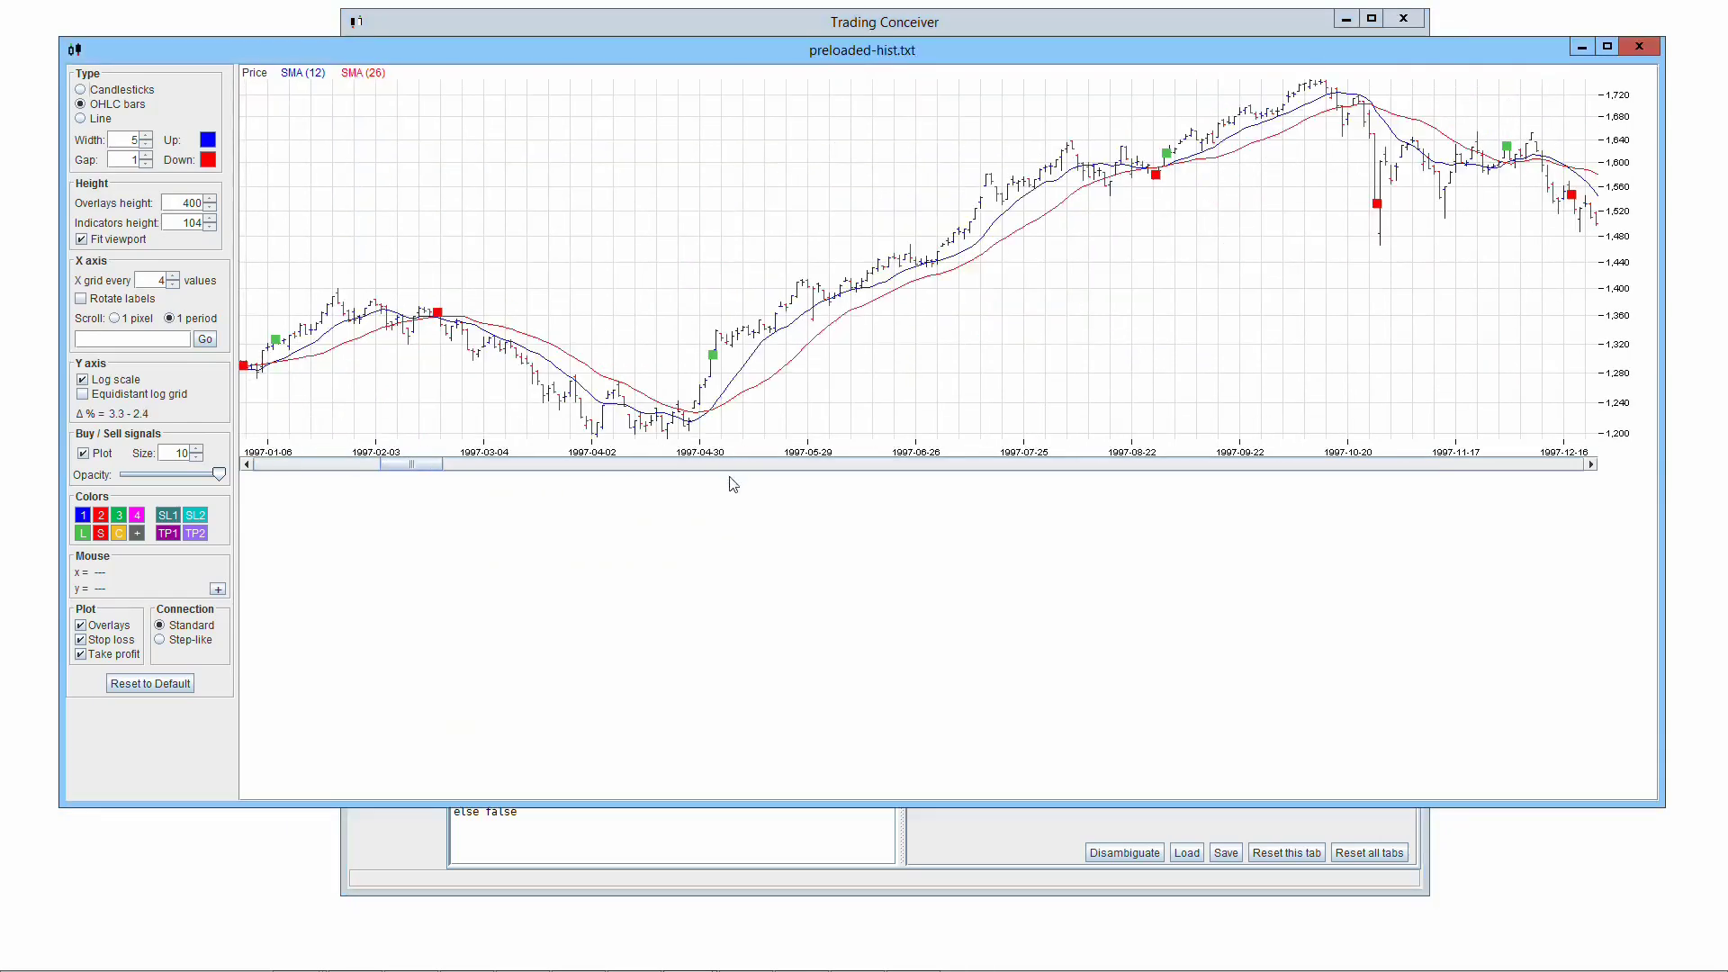